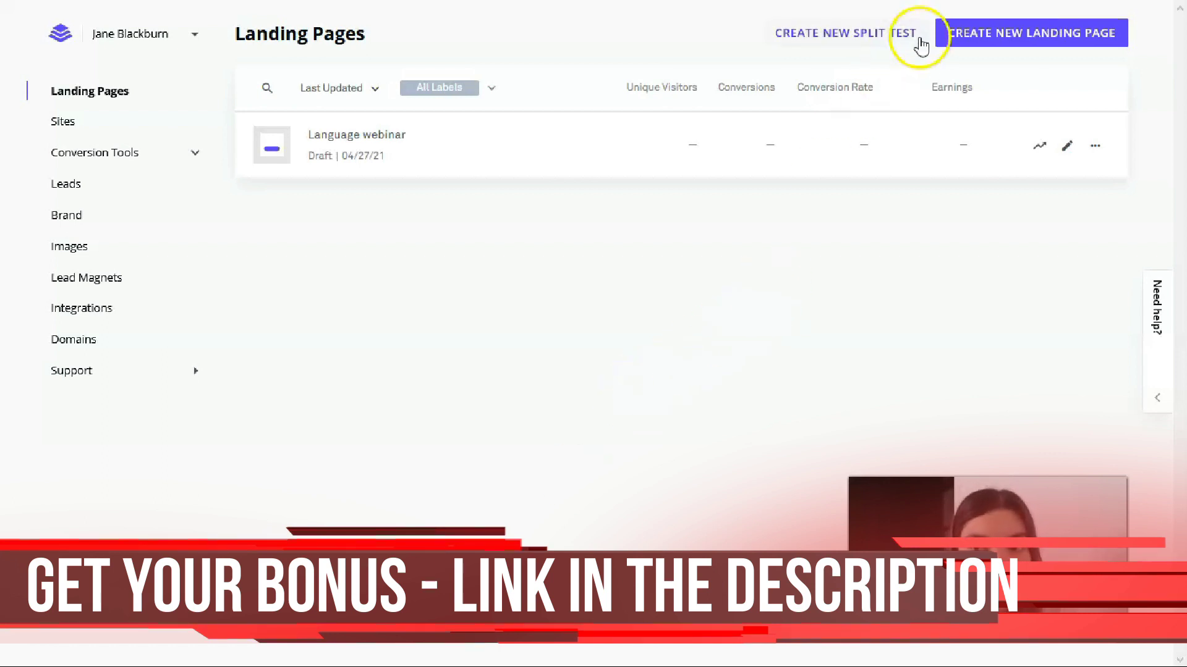
- Start a new landing page and scroll through the Landing Page Templates gallery
left_click(967, 35)
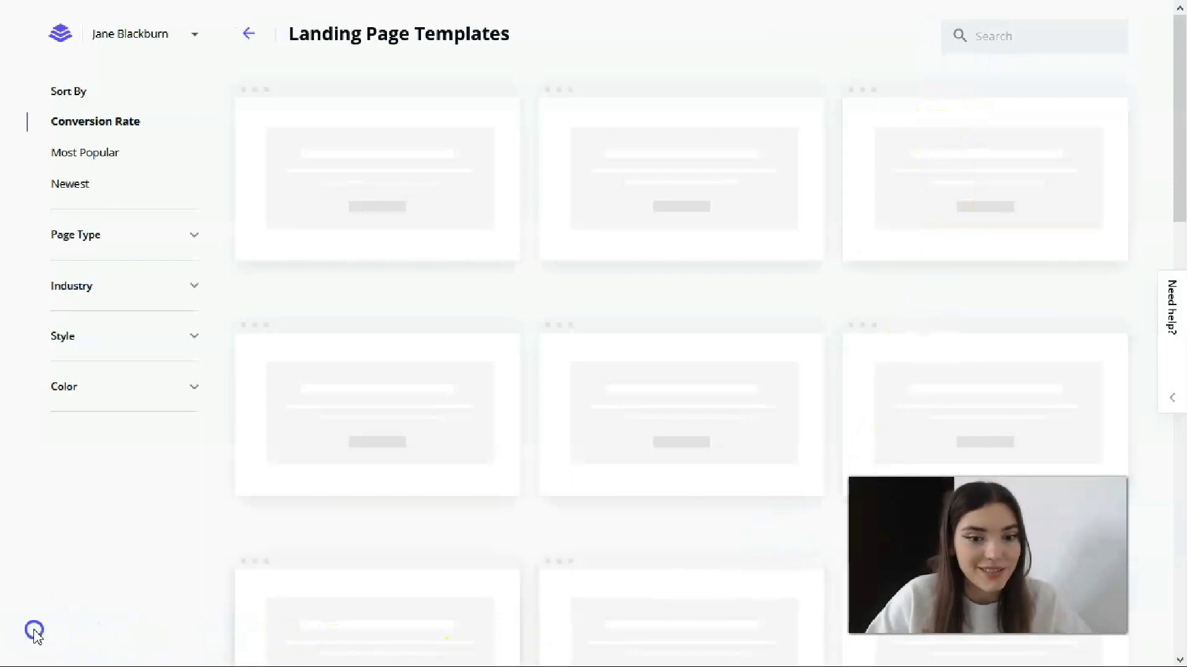
mouse_move(796, 399)
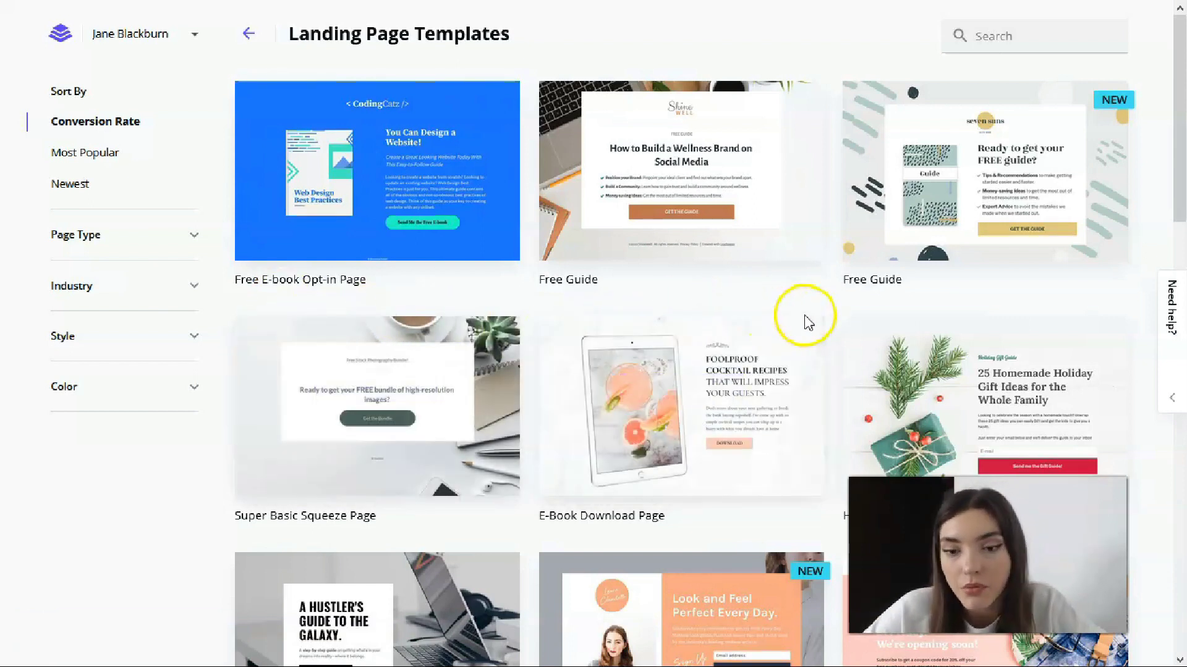
scroll(688, 456, "down", 3)
scroll(670, 463, "down", 3)
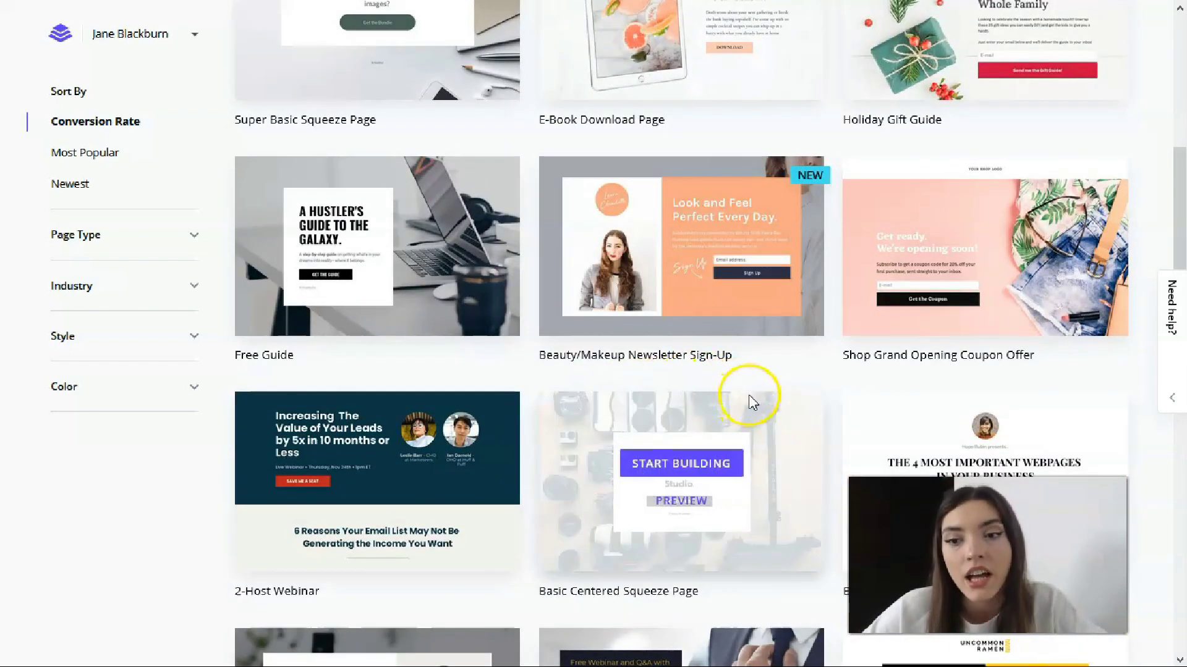
scroll(776, 409, "down", 4)
scroll(784, 415, "down", 2)
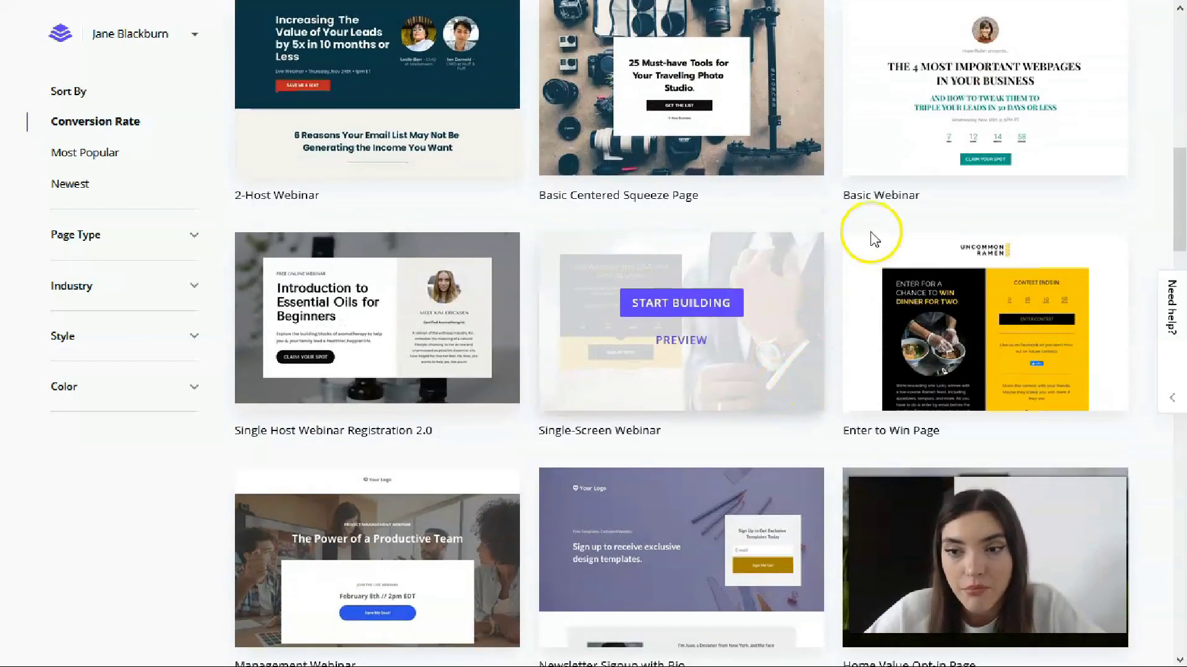
scroll(672, 446, "down", 5)
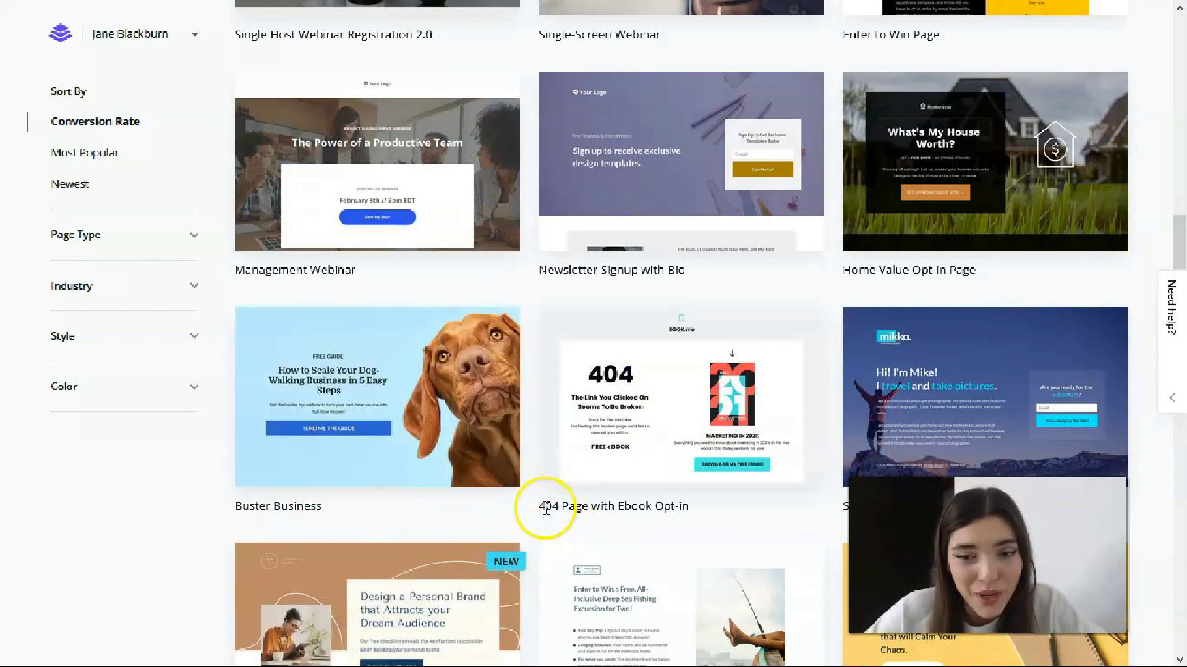
- Expand and collapse the Page Type, Industry and Style filters in turn
mouse_move(386, 432)
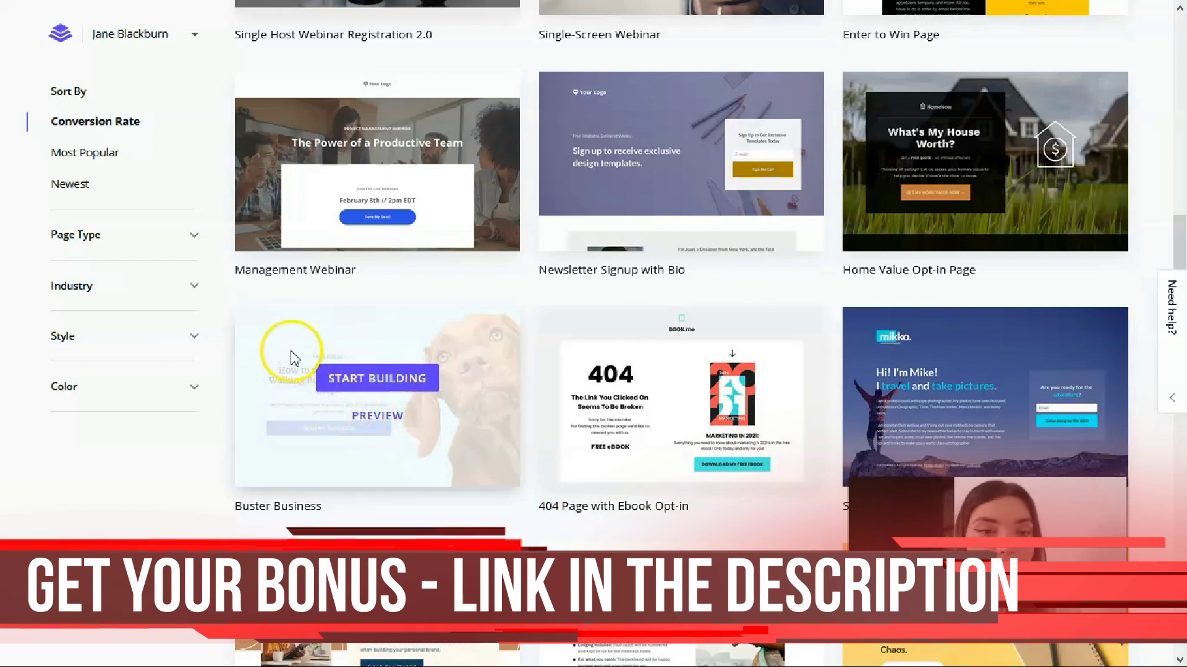
left_click(198, 242)
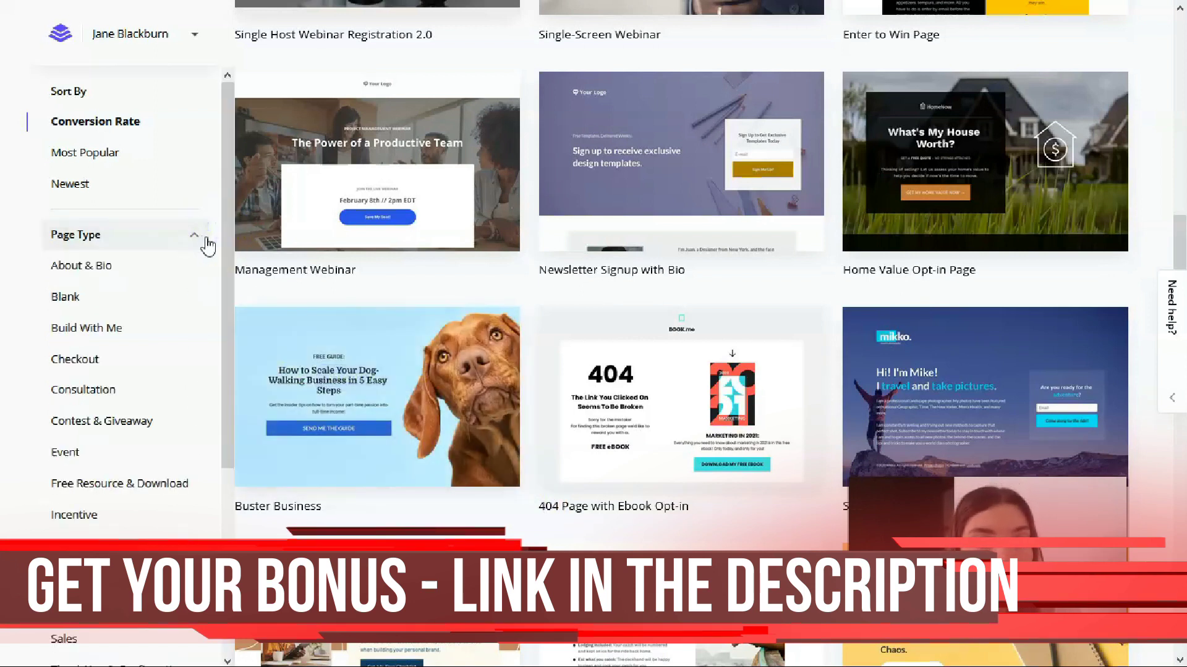
scroll(165, 291, "down", 4)
scroll(162, 293, "up", 4)
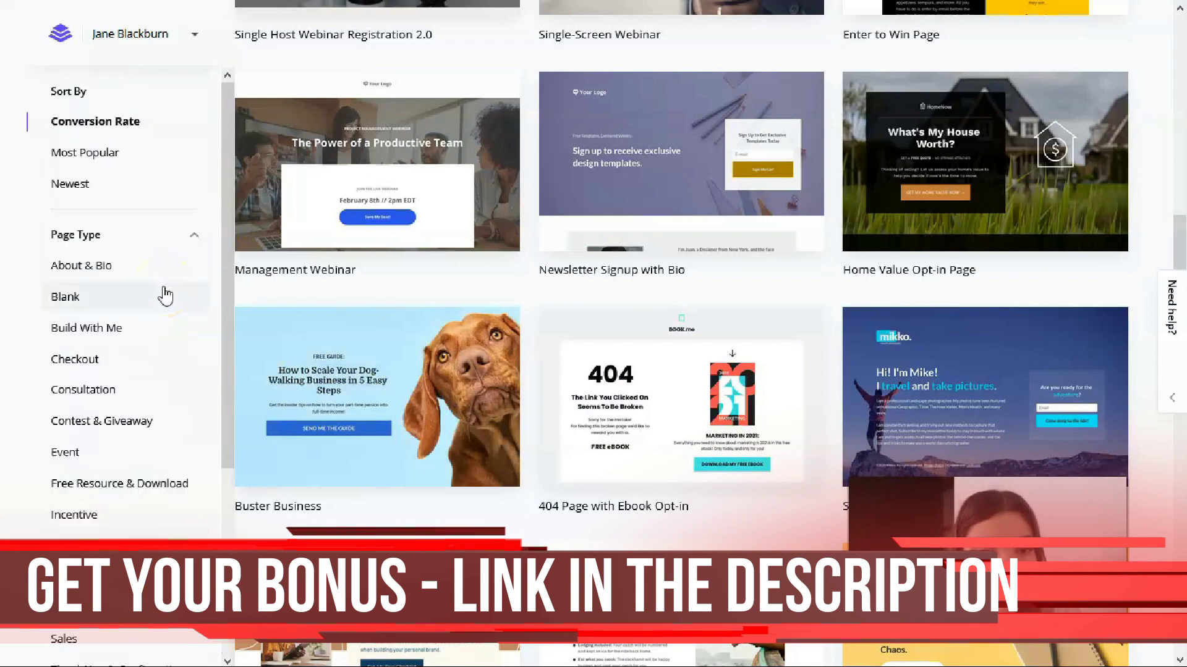
left_click(193, 245)
left_click(186, 290)
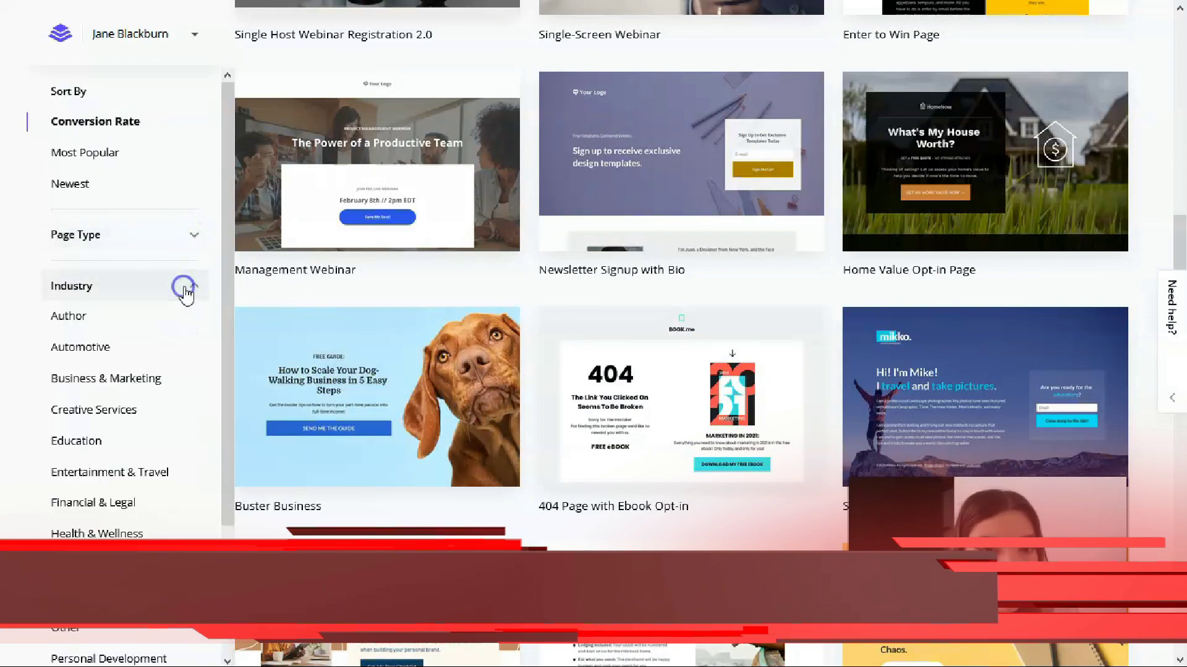
left_click(195, 289)
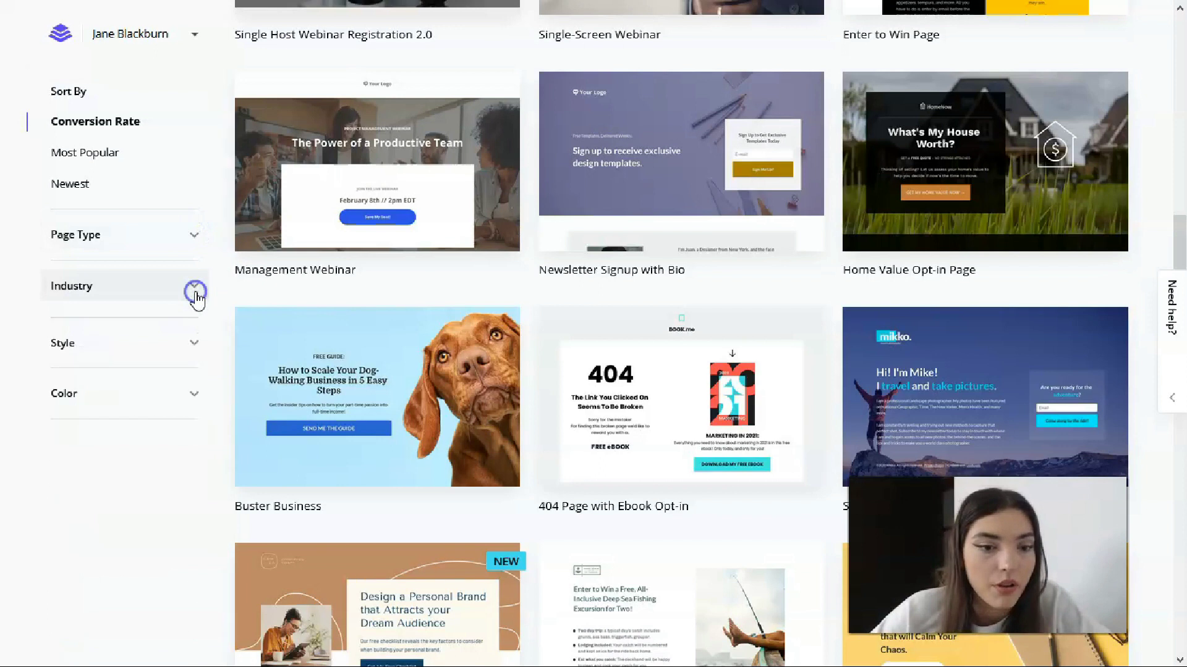
left_click(194, 338)
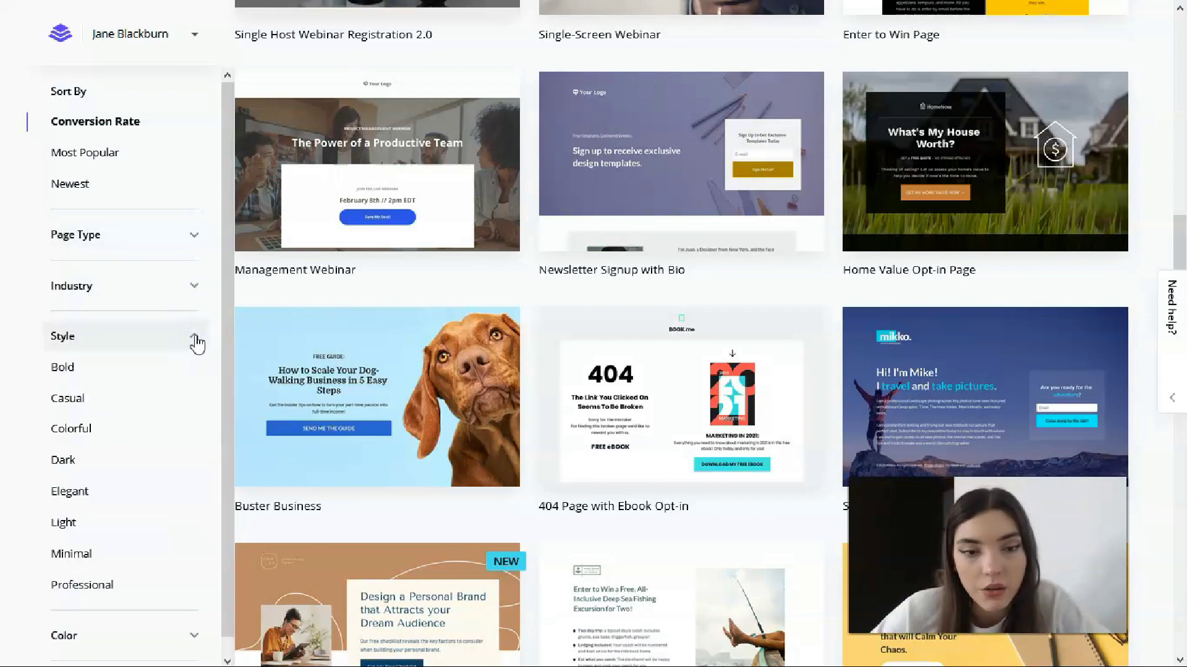
left_click(199, 337)
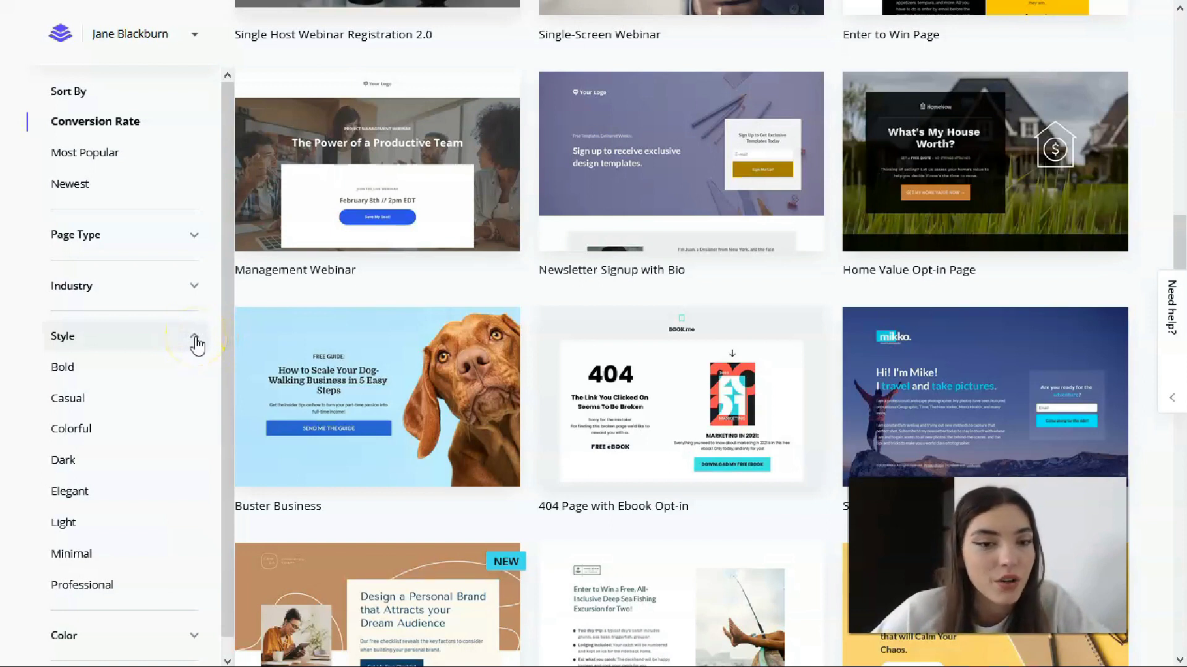
left_click(196, 340)
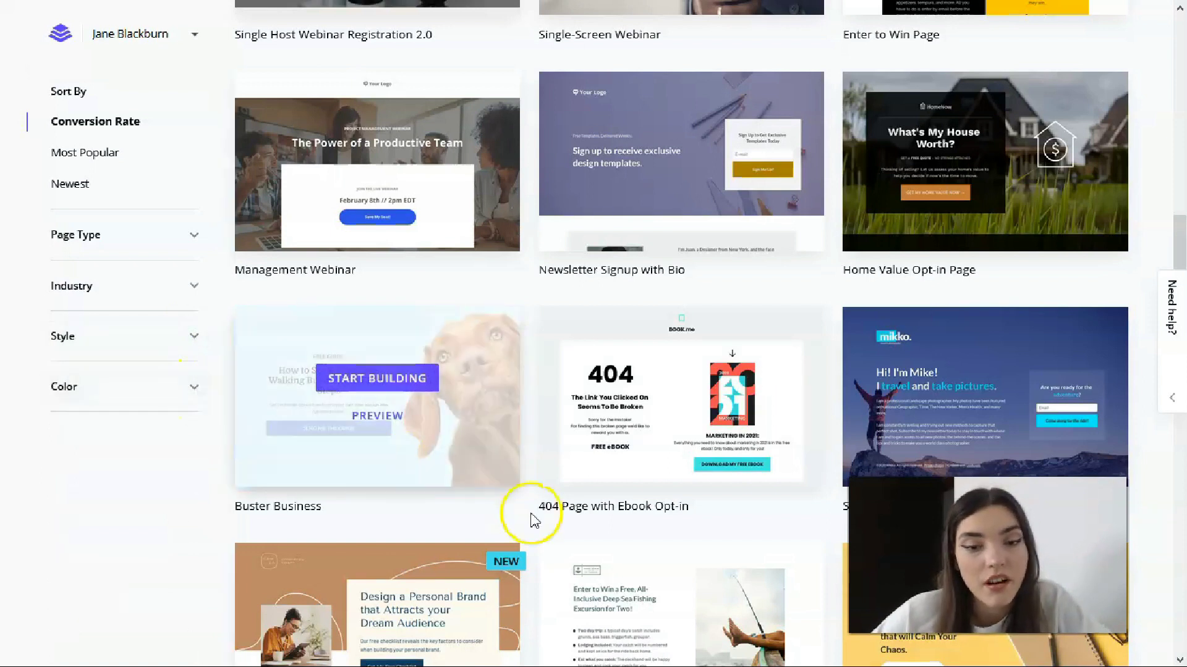
- Preview Buster Business on desktop and mobile, then use it as the page template
left_click(389, 429)
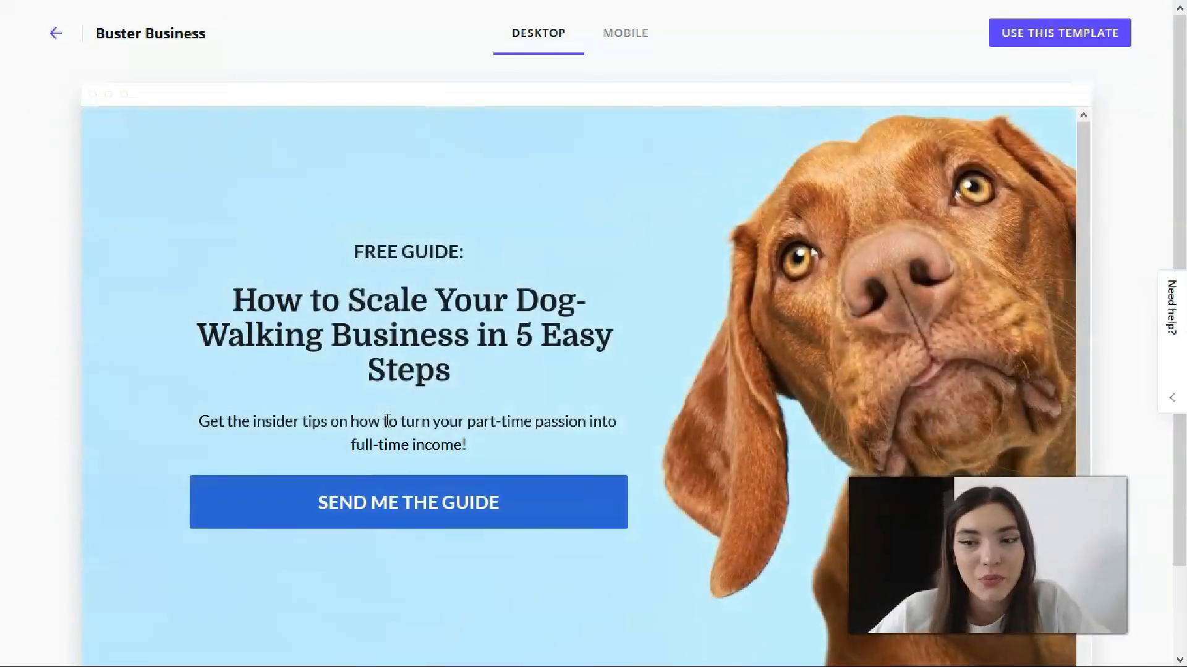
scroll(556, 403, "down", 2)
scroll(563, 412, "up", 2)
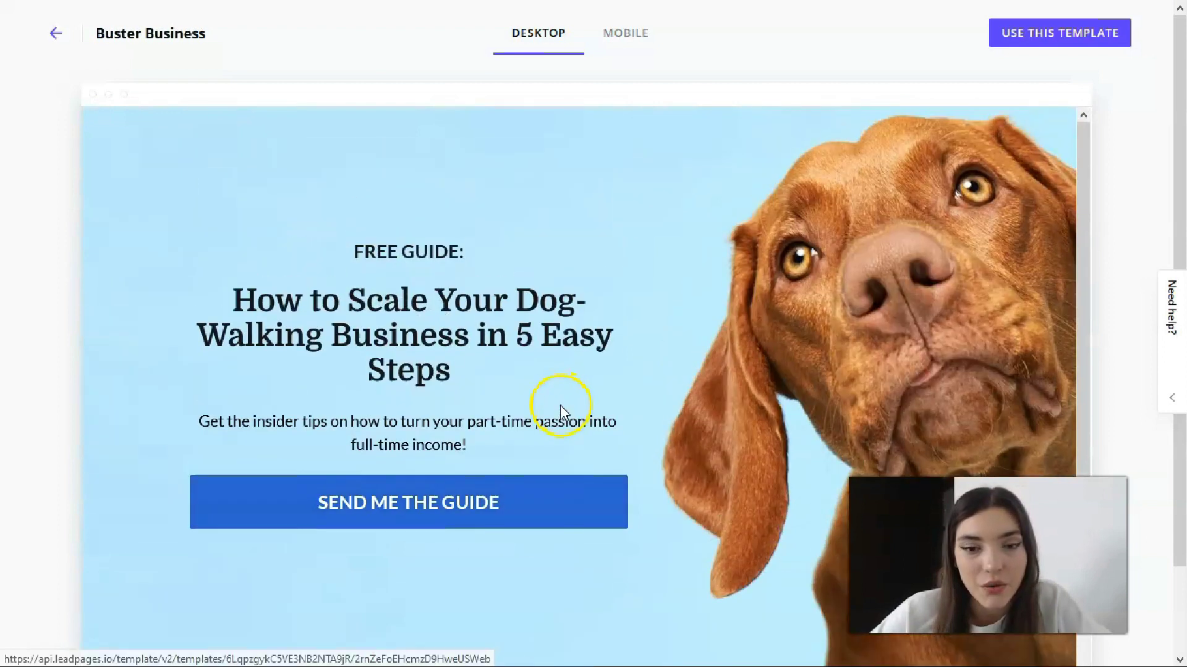
scroll(560, 412, "down", 2)
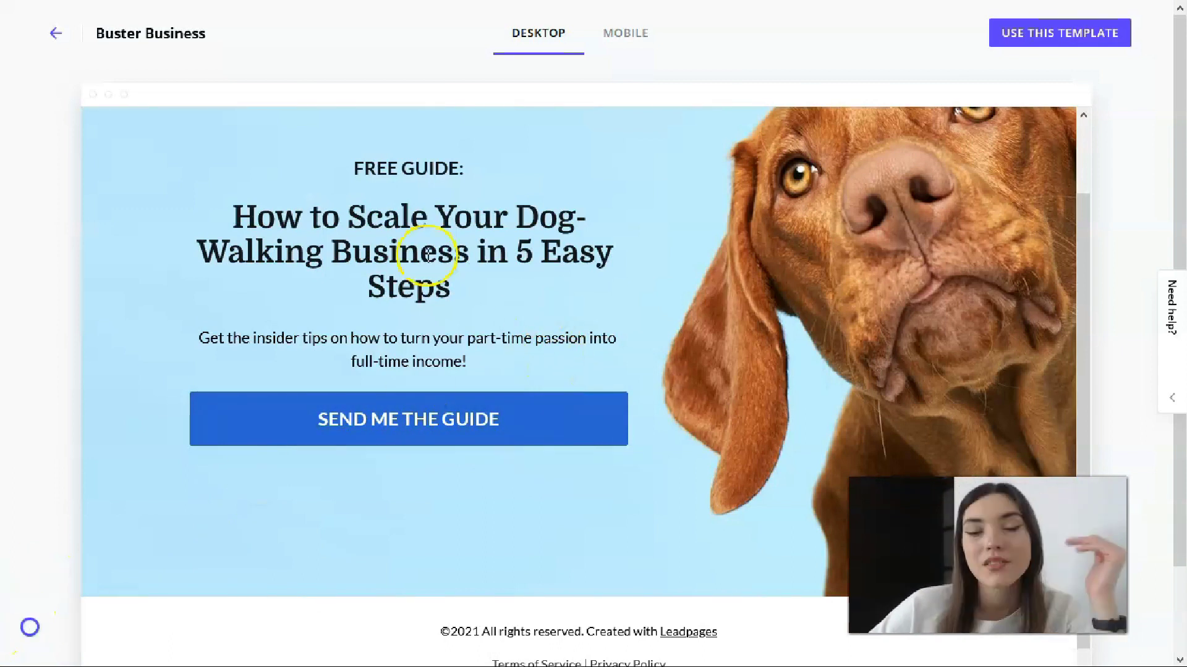
left_click(633, 38)
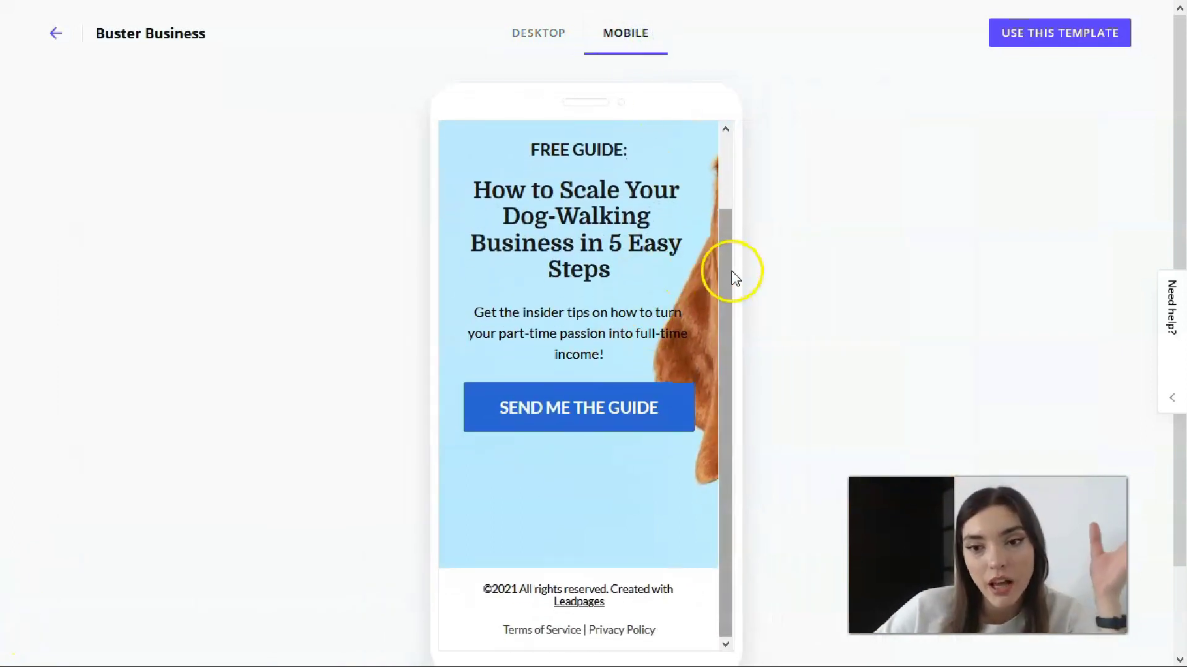
left_click_drag(731, 271, 720, 164)
scroll(620, 359, "down", 2)
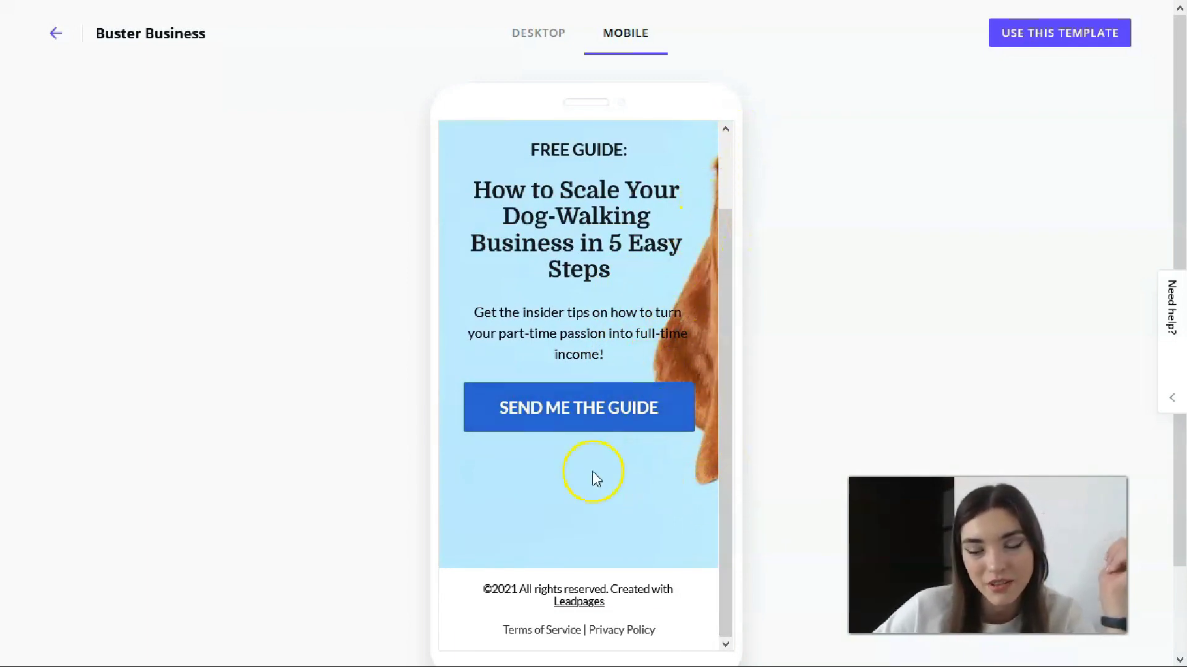
left_click(1023, 38)
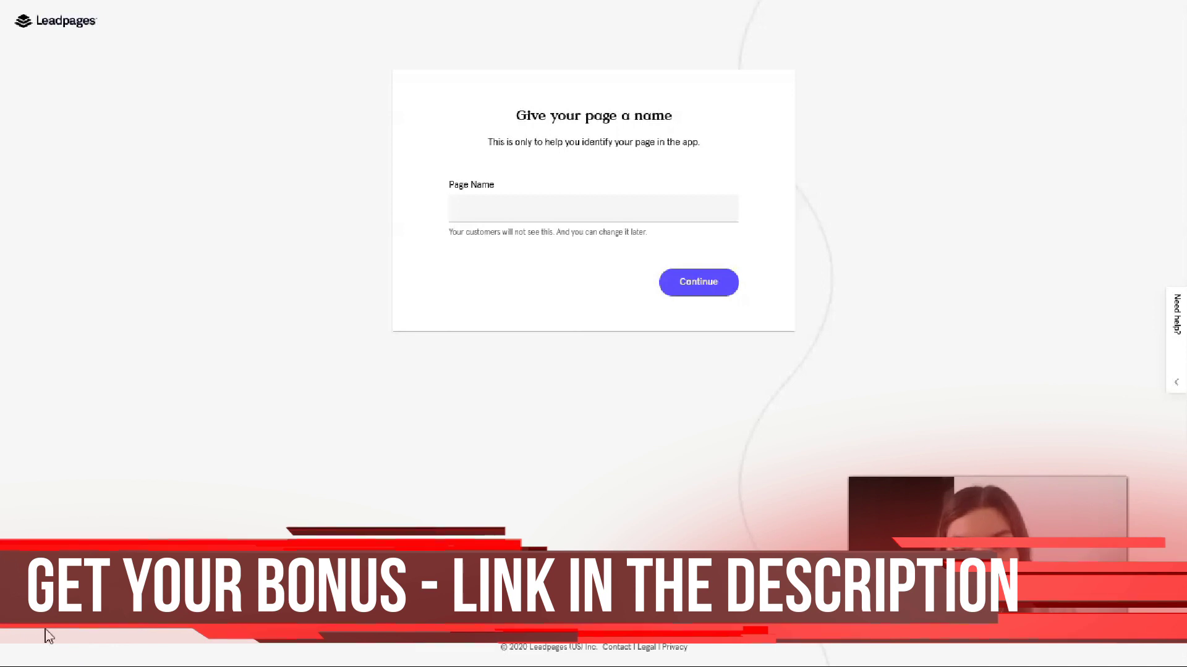
- Enter 'Animal store' as the page name and continue into the editor
left_click(610, 202)
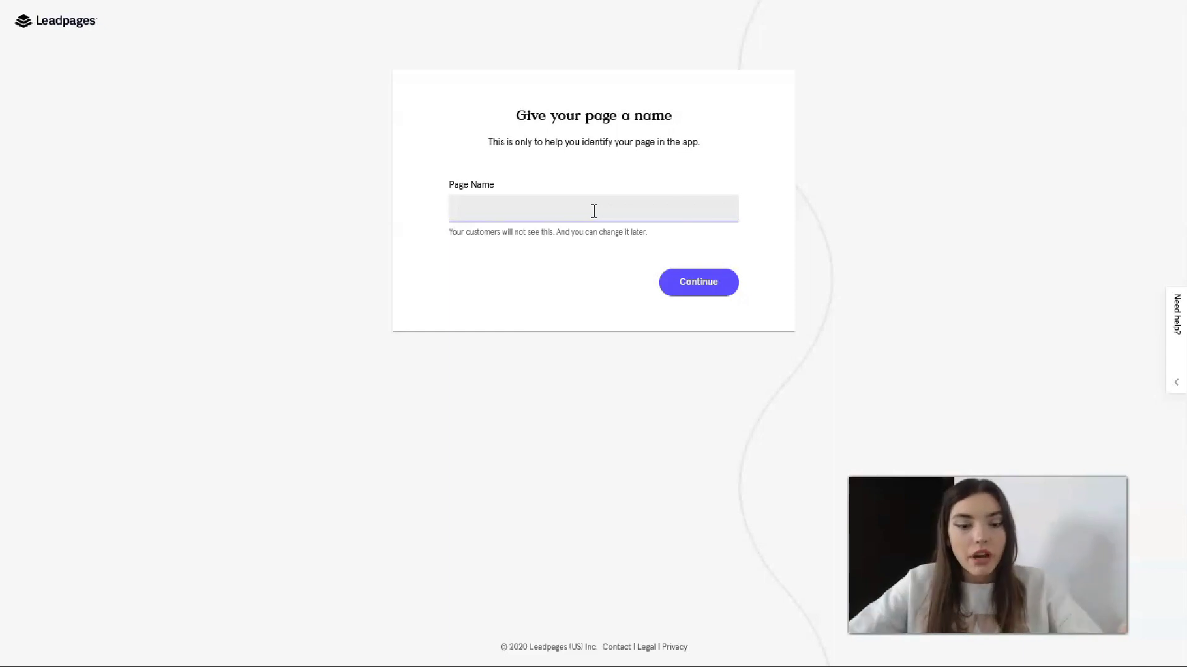
type("Animal st")
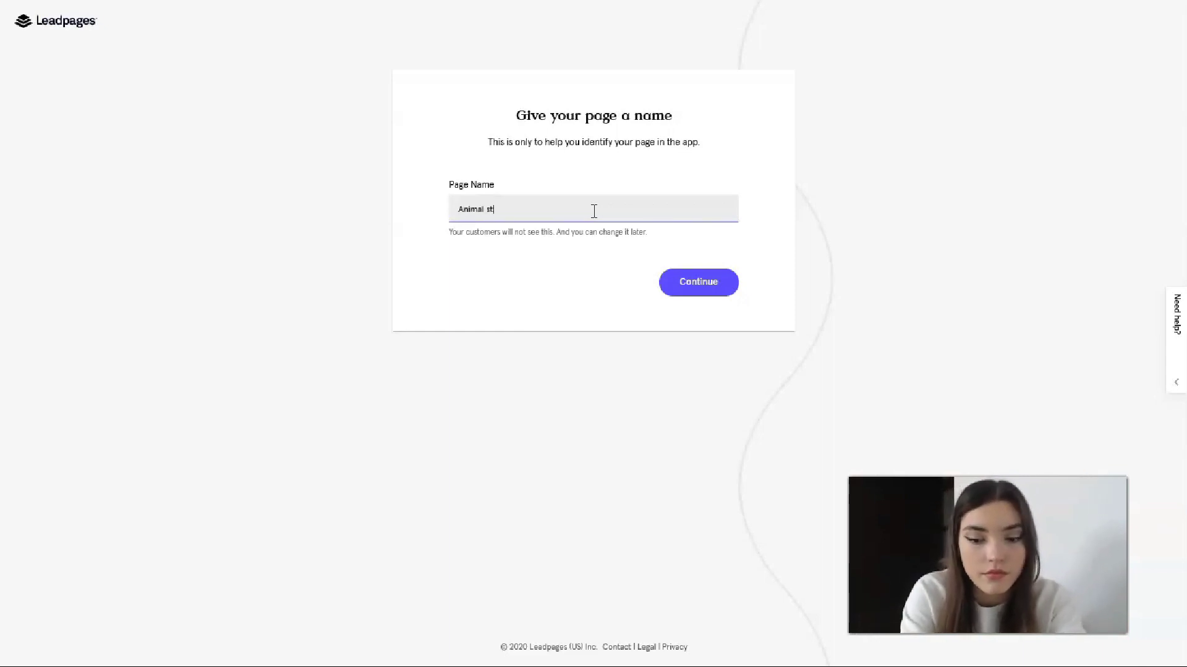
type("ore")
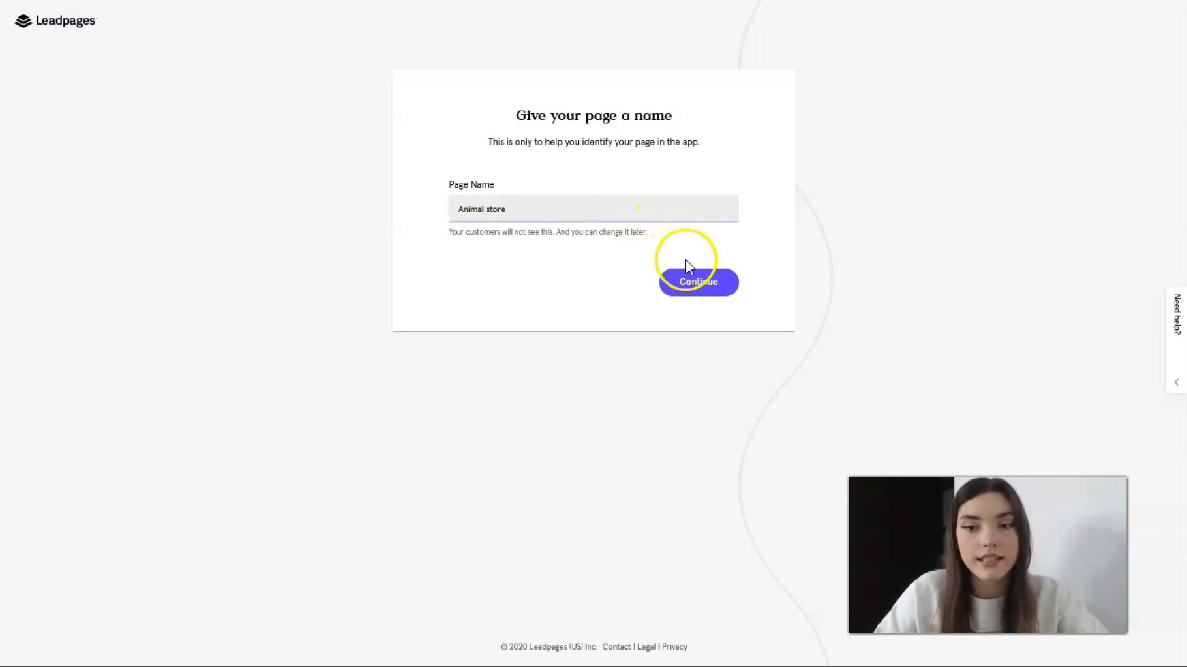
left_click(694, 280)
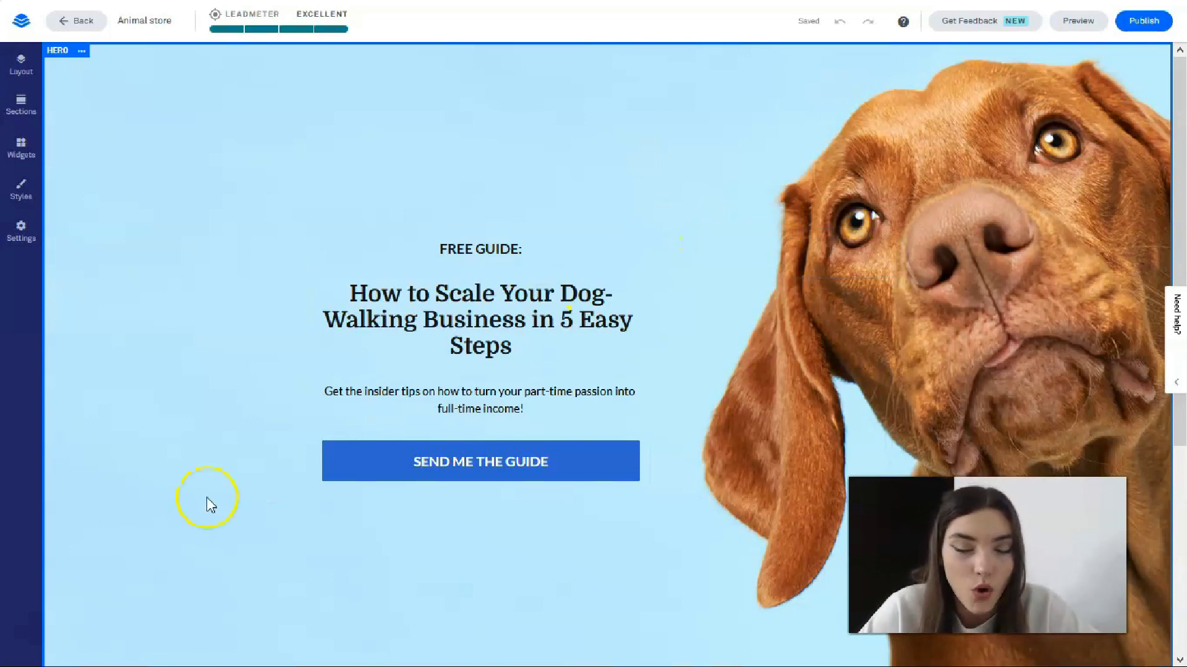
- Expand Hero in the Layout panel and open its Section Style settings
scroll(550, 283, "down", 5)
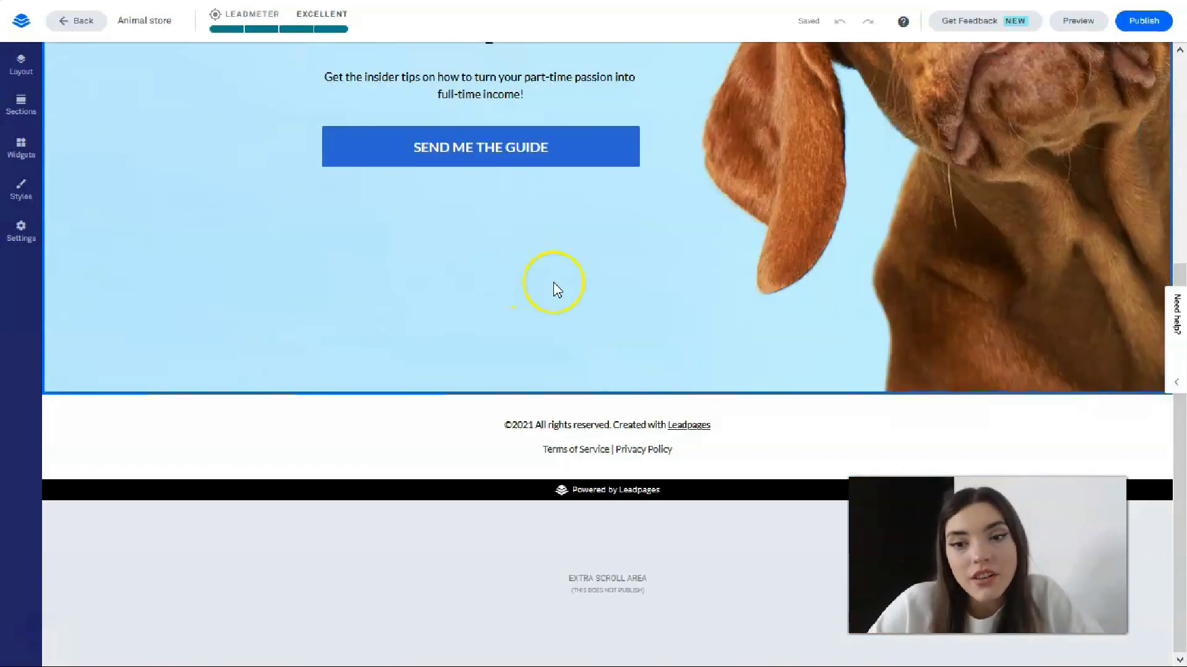
scroll(595, 297, "up", 4)
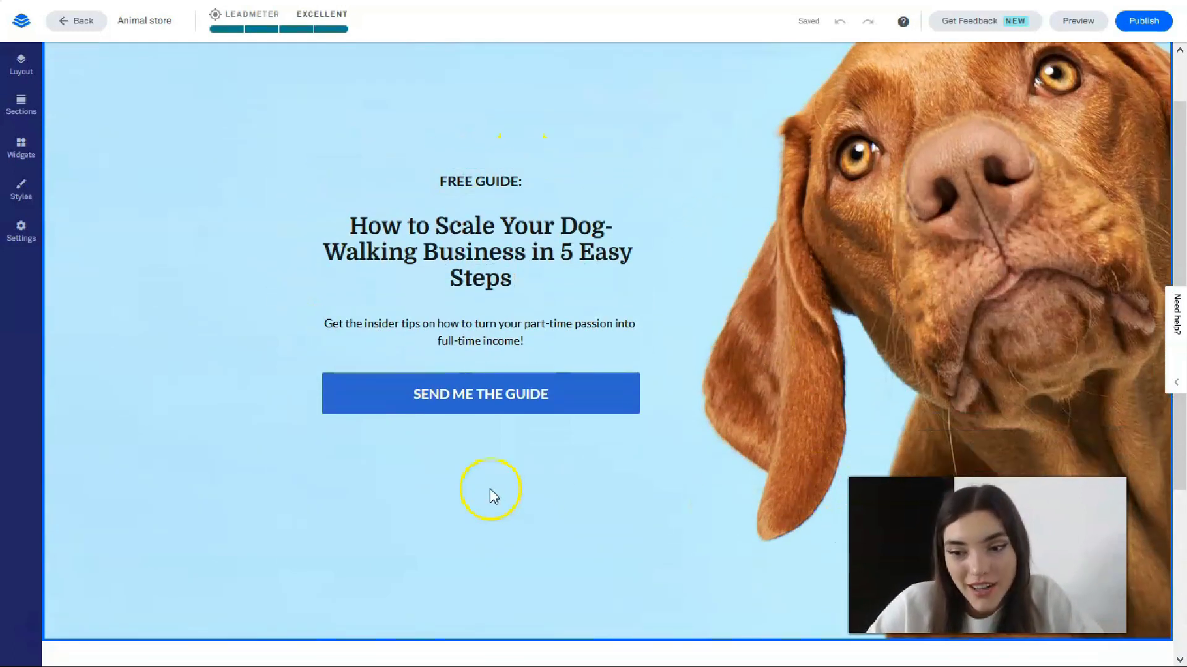
scroll(506, 482, "up", 1)
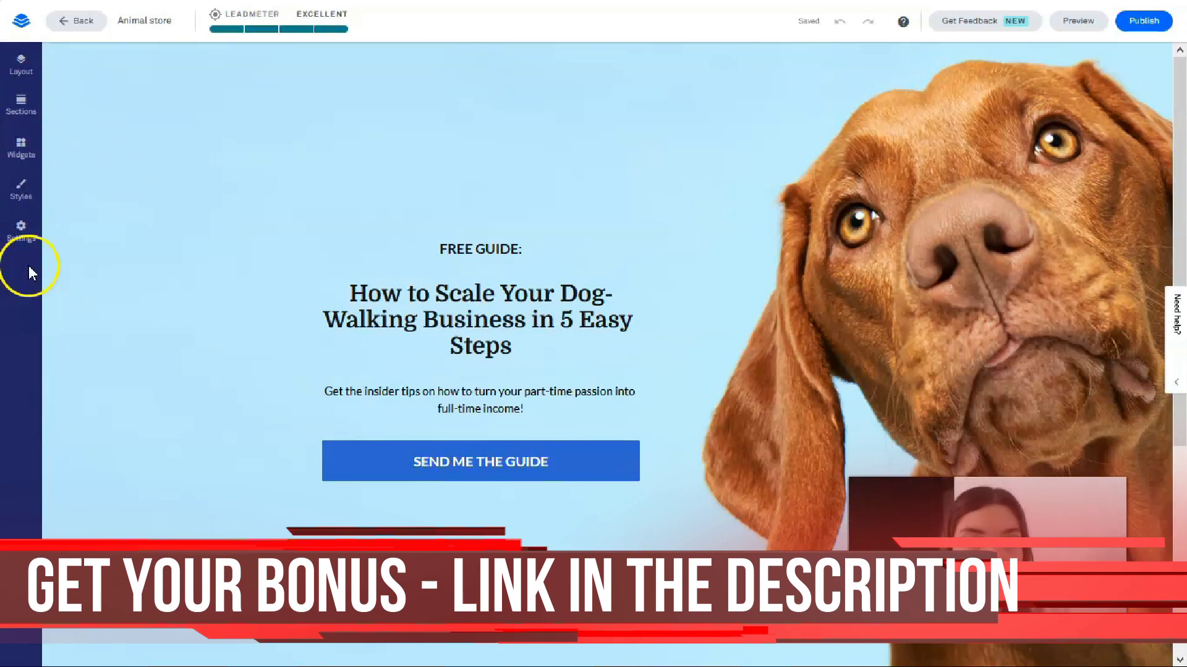
left_click(21, 73)
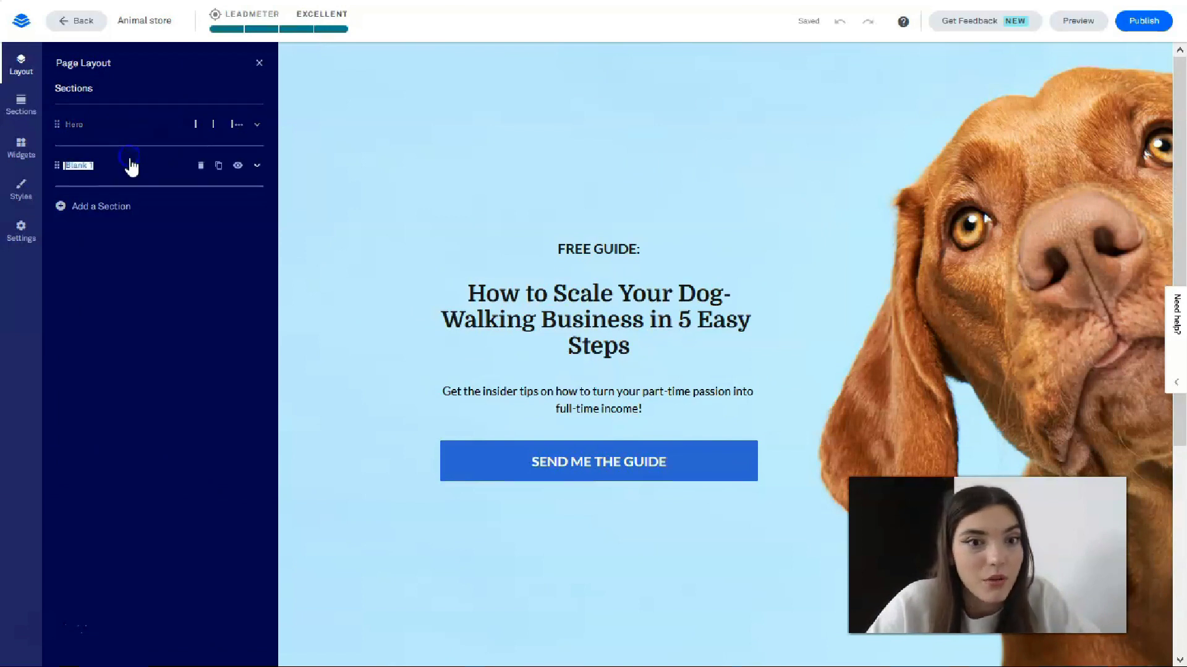
left_click(114, 128)
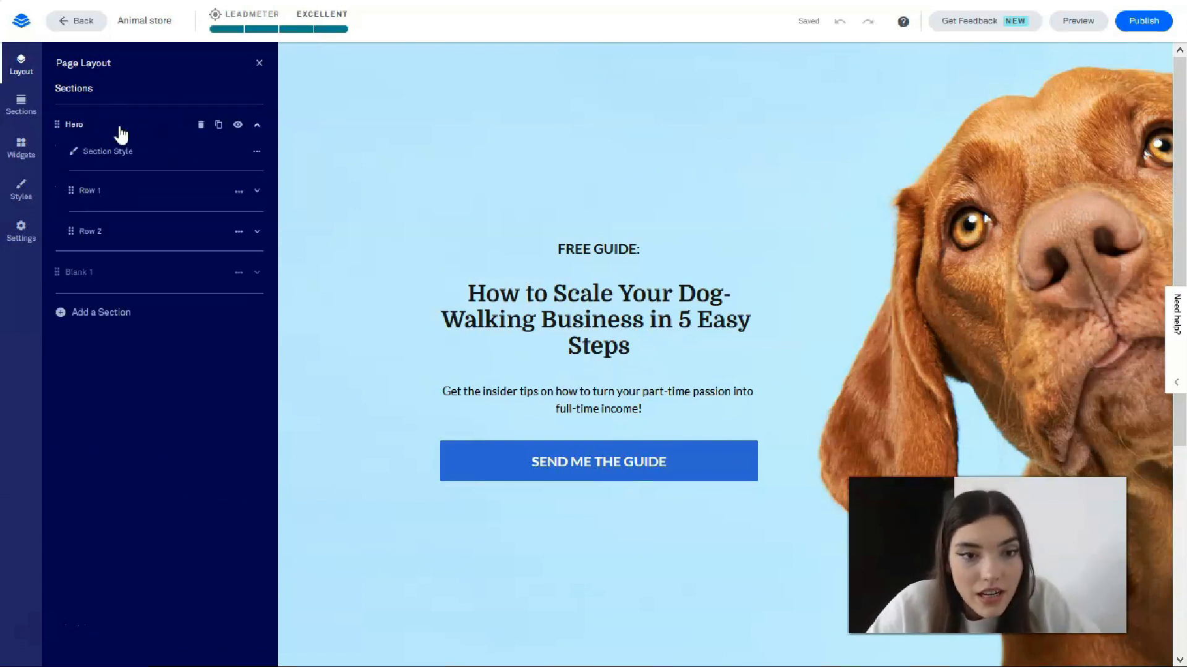
left_click(139, 156)
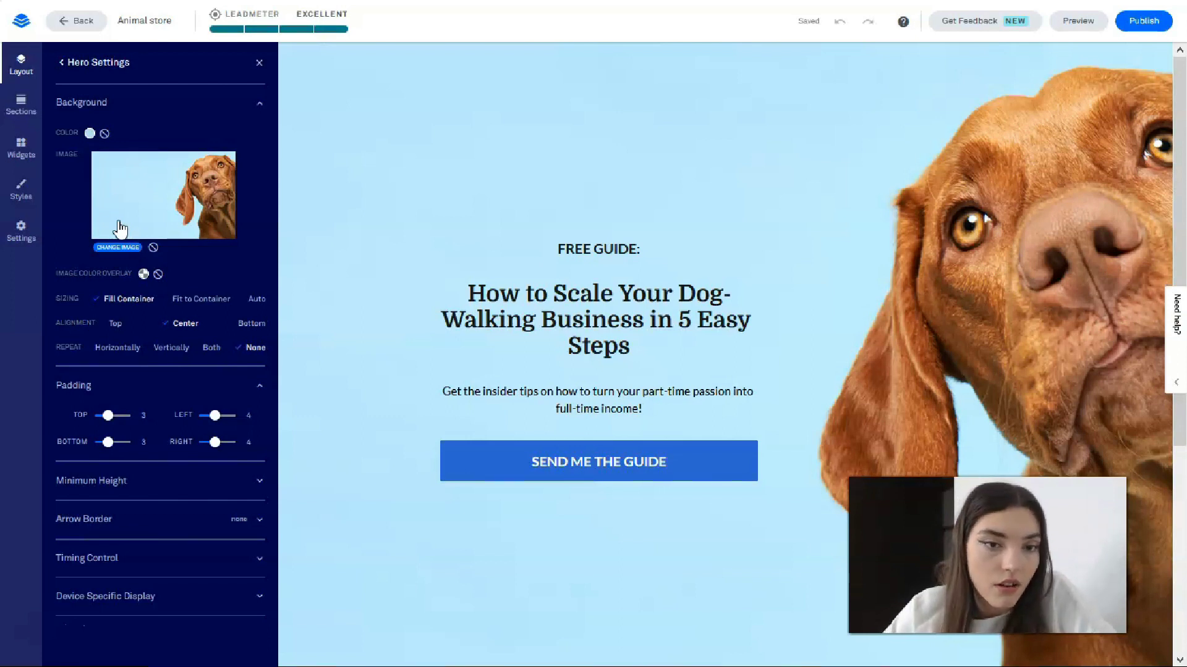
- Add the Contact Us 'Let's get moving' form section below the hero
left_click(22, 109)
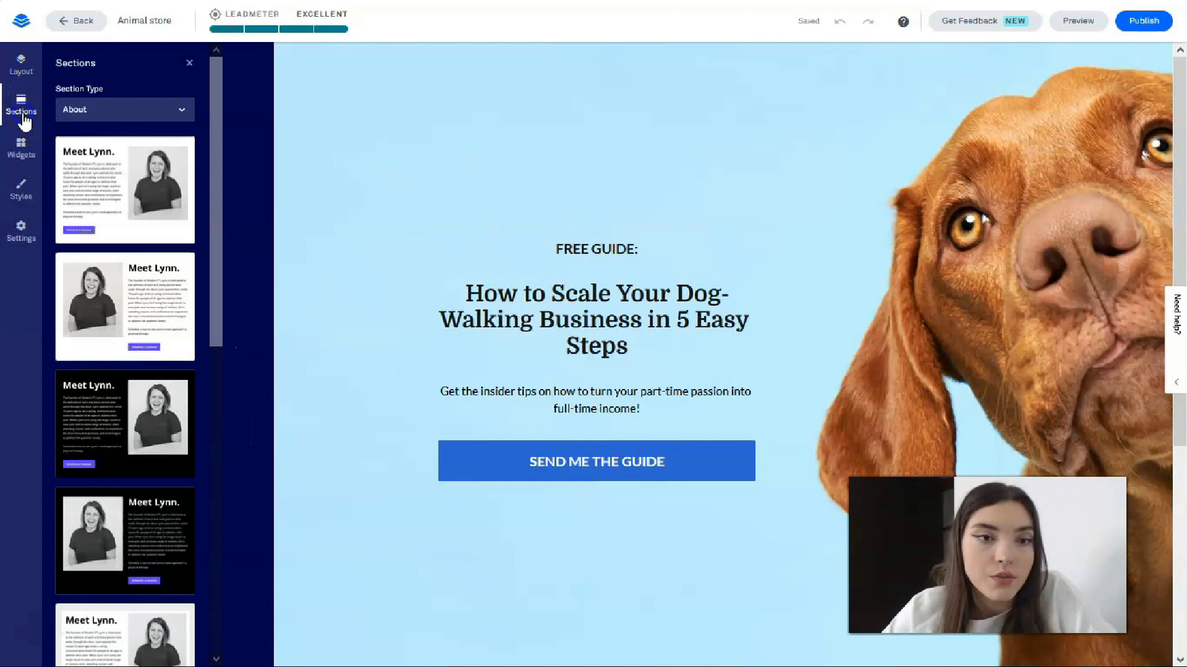
left_click(176, 110)
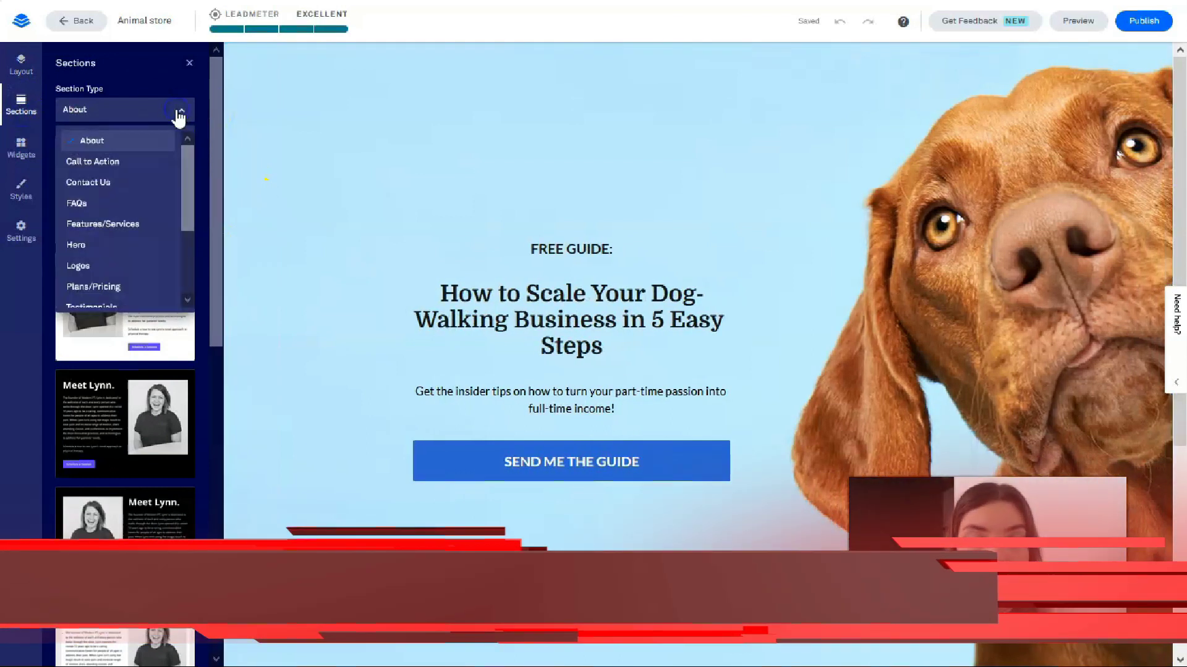
left_click(117, 162)
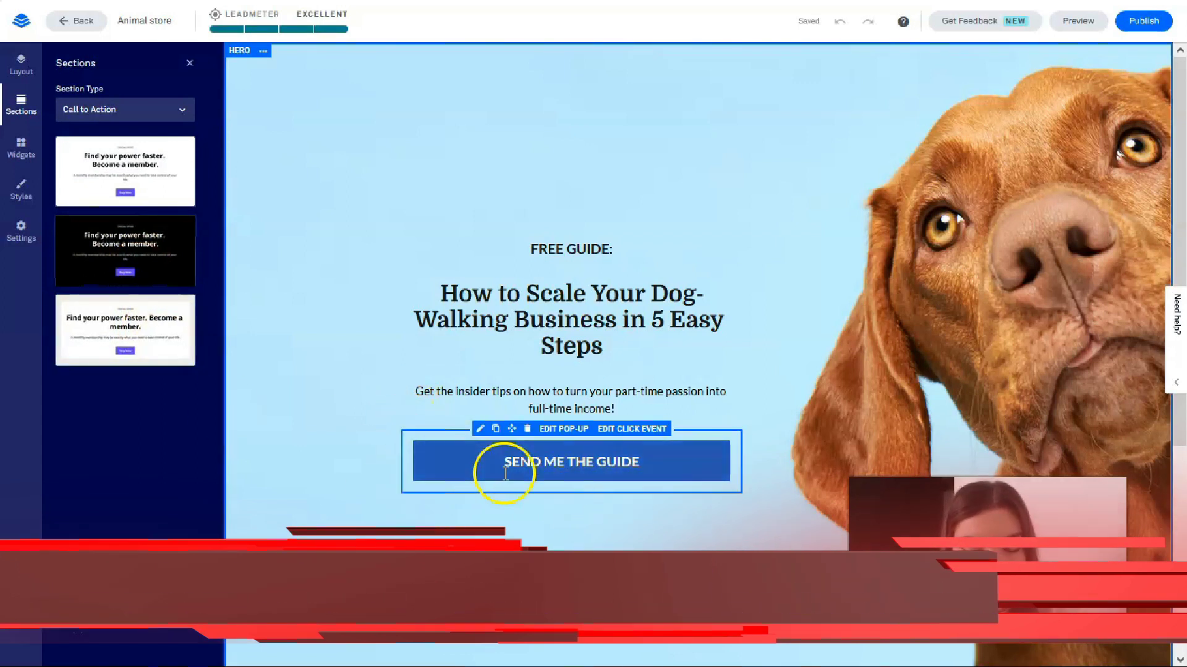
left_click(185, 111)
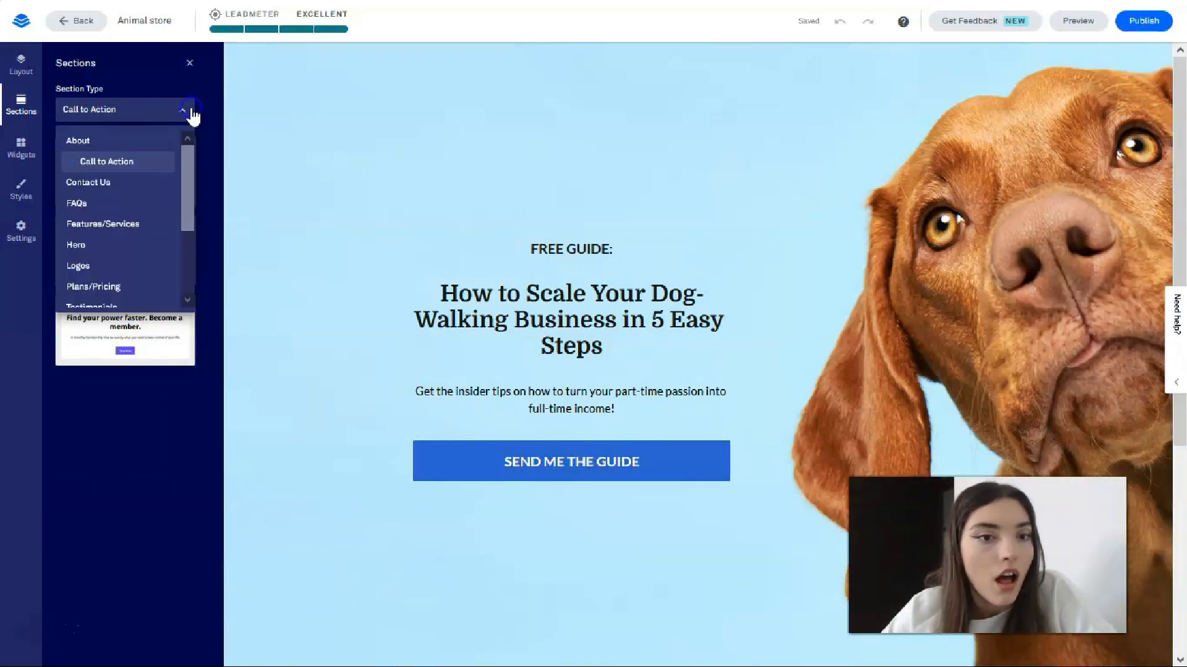
left_click(164, 182)
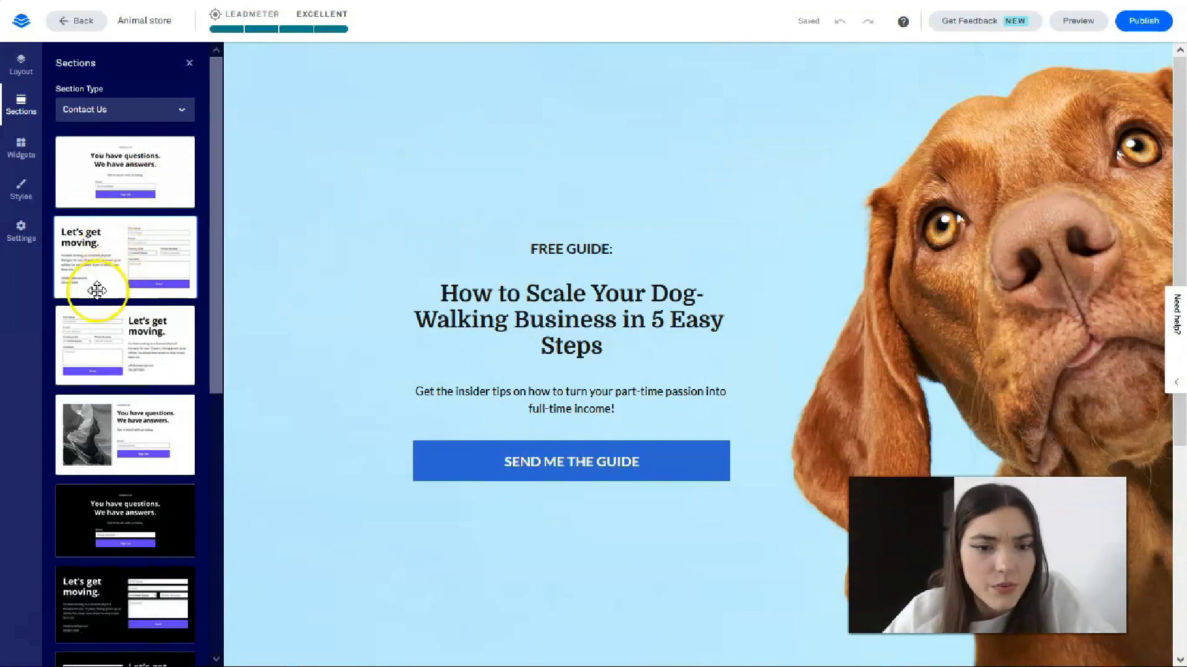
left_click_drag(97, 290, 661, 444)
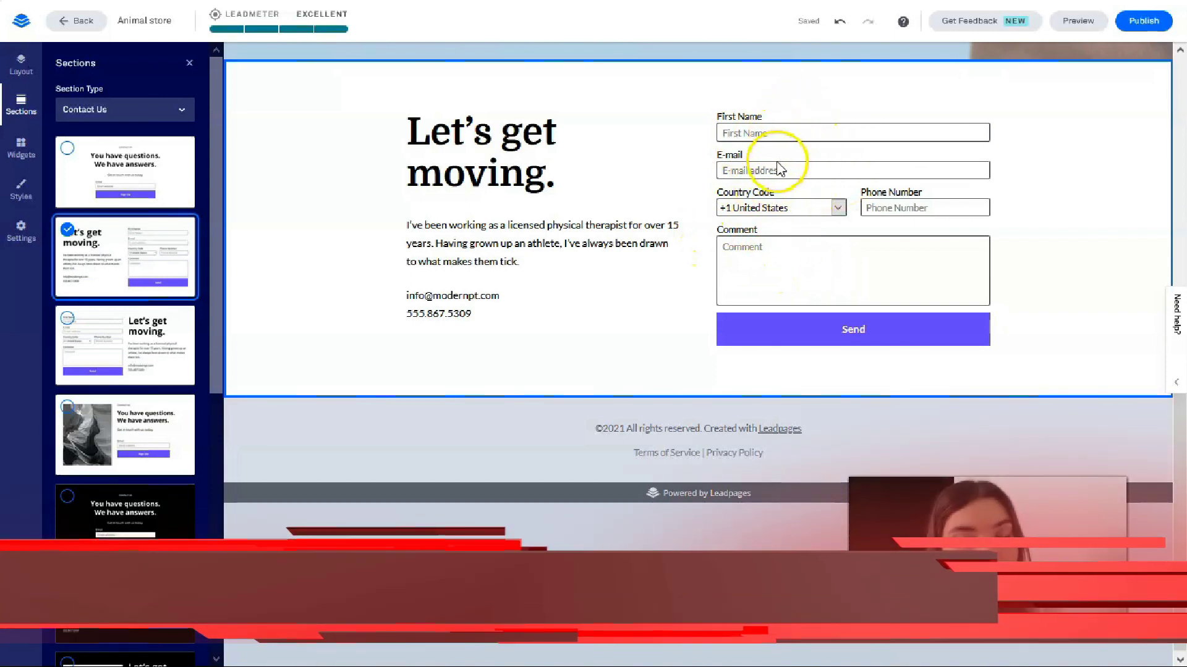
- Add a dark Logos section just above the copyright footer
scroll(445, 225, "up", 5)
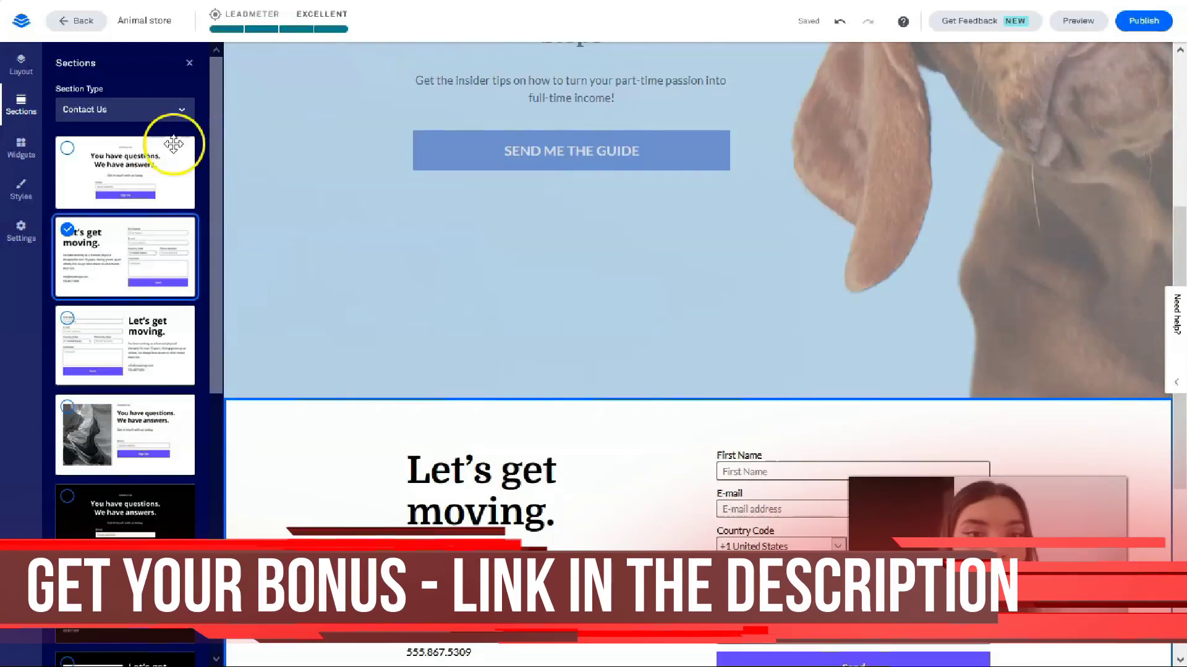
left_click(178, 113)
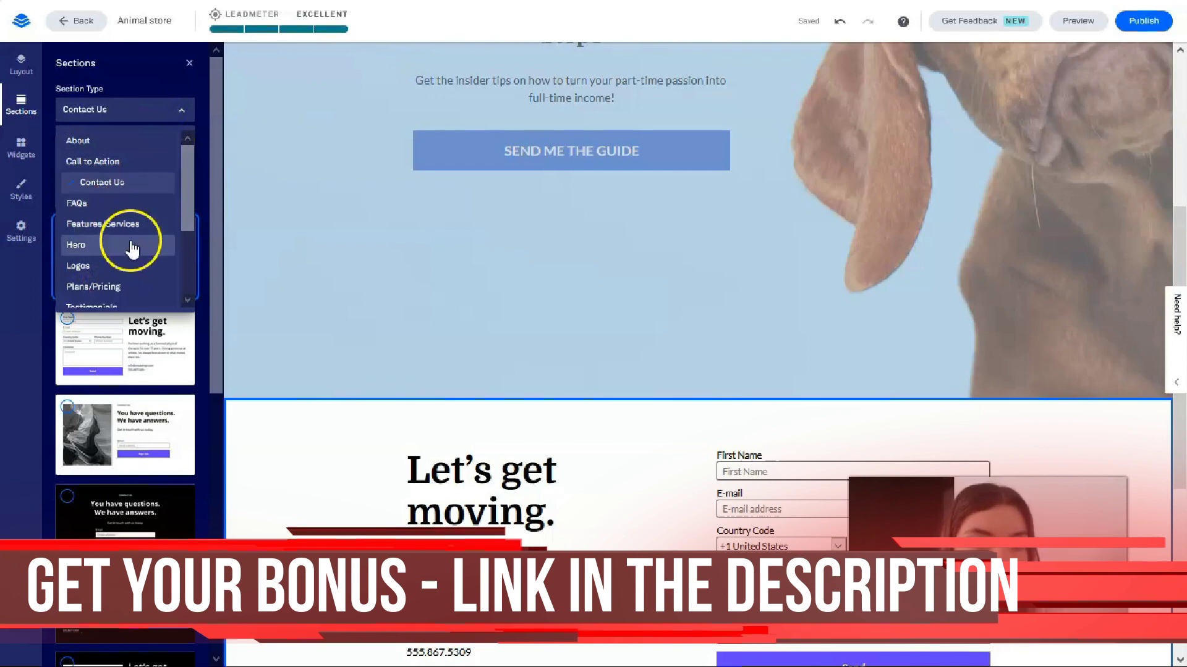
left_click(136, 267)
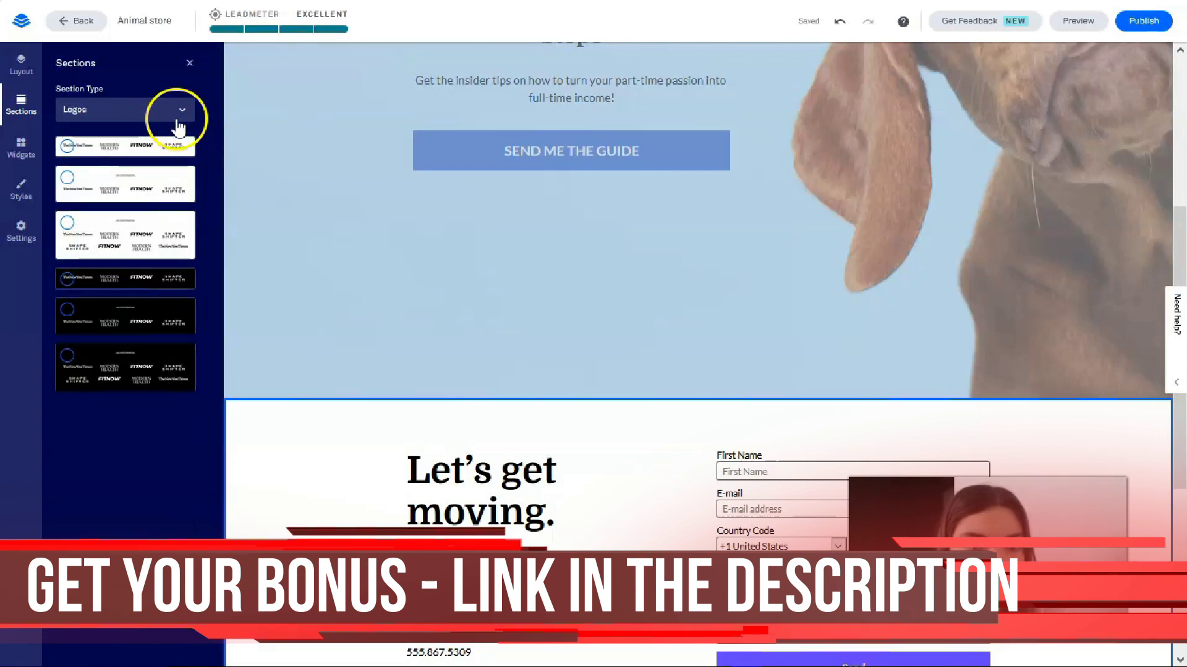
left_click_drag(139, 278, 782, 484)
scroll(728, 410, "up", 7)
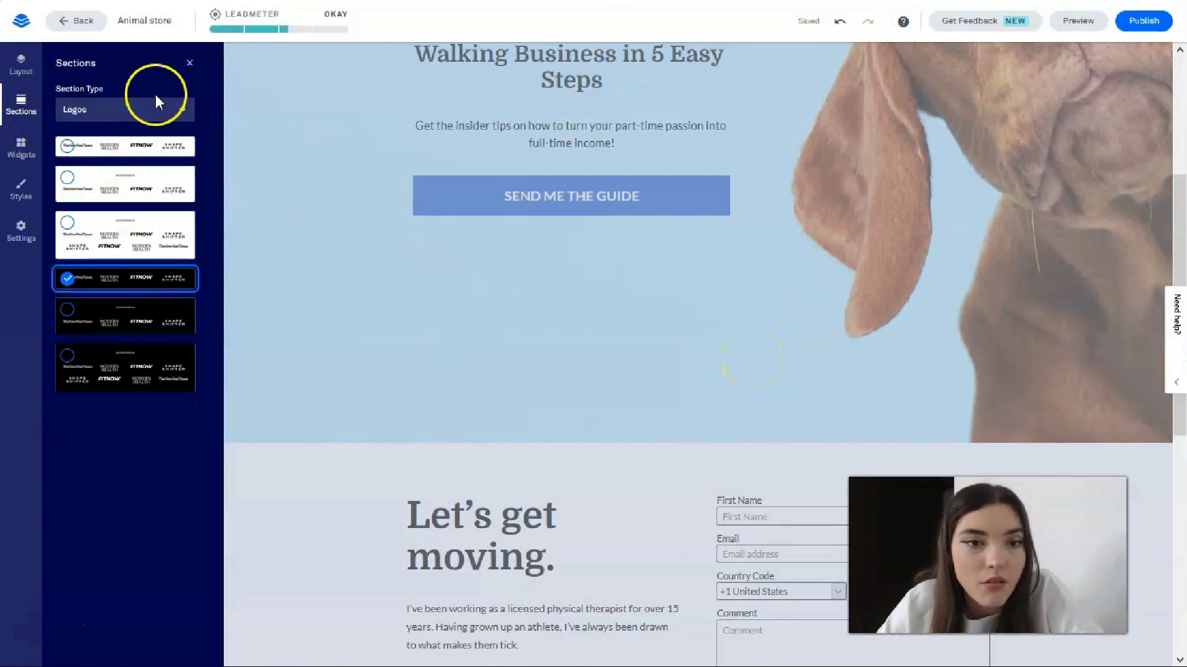
- Change the FREE GUIDE: eyebrow text to 'Animal Store:'
left_click(21, 61)
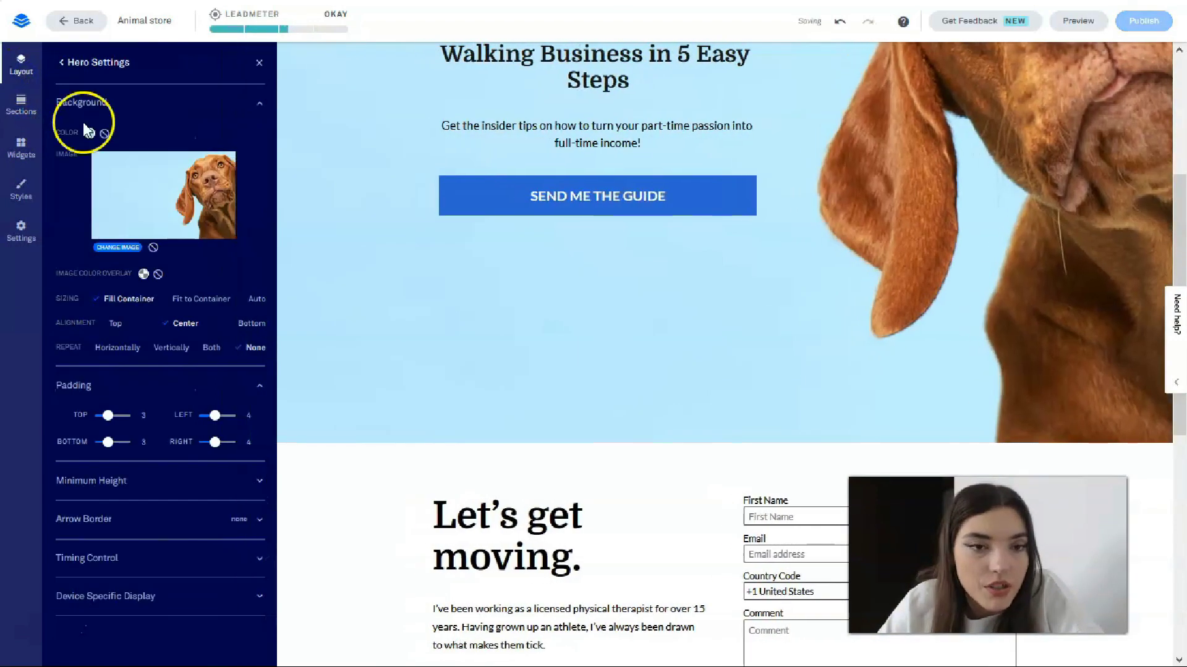
scroll(927, 346, "up", 5)
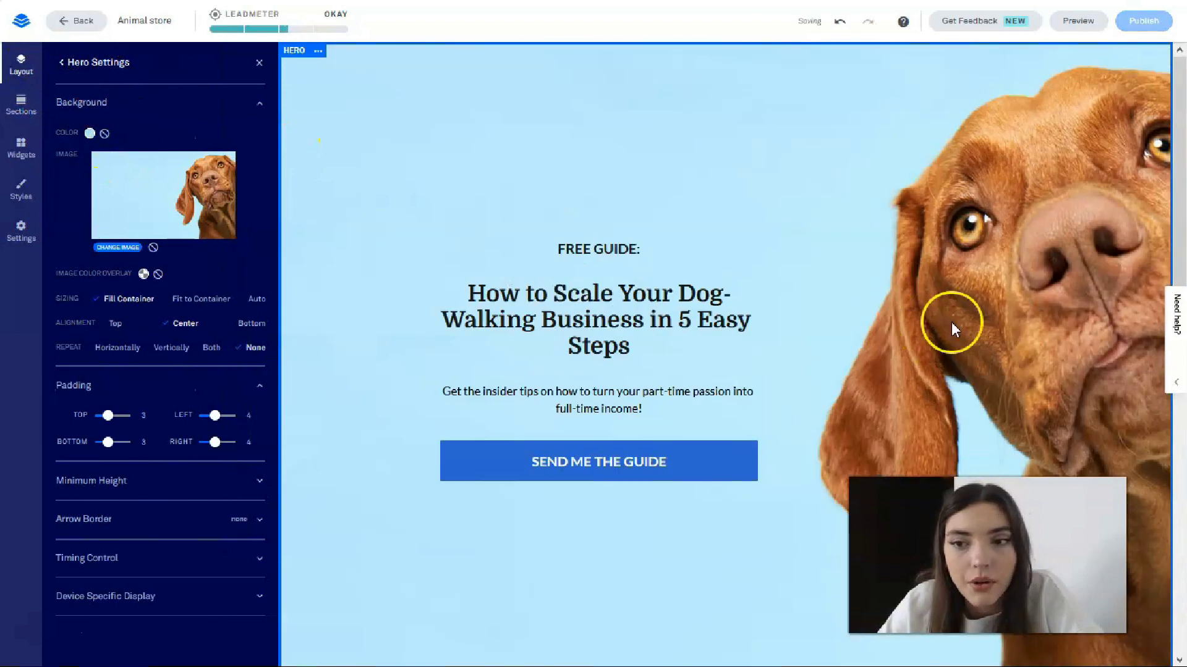
left_click(643, 254)
left_click(624, 251)
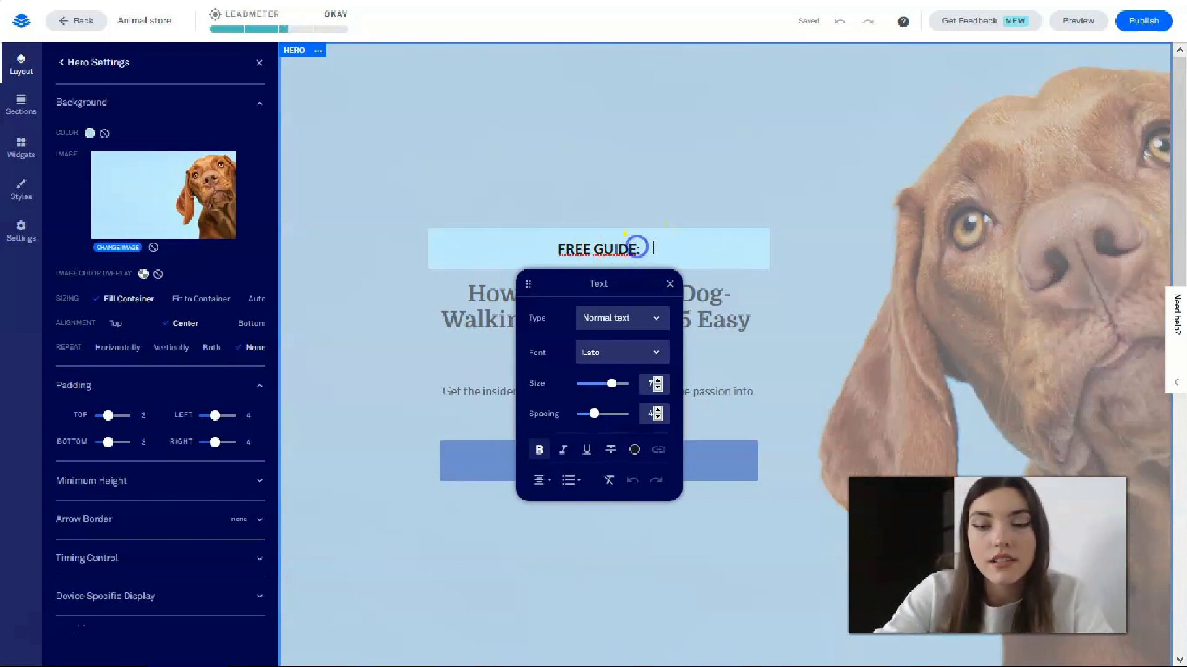
key("BackSpace")
key("BackSpace")
key("BackSpace")
key("BackSpace")
key("BackSpace")
key("BackSpace")
key("BackSpace")
key("BackSpace")
key("BackSpace")
key("BackSpace")
key("BackSpace")
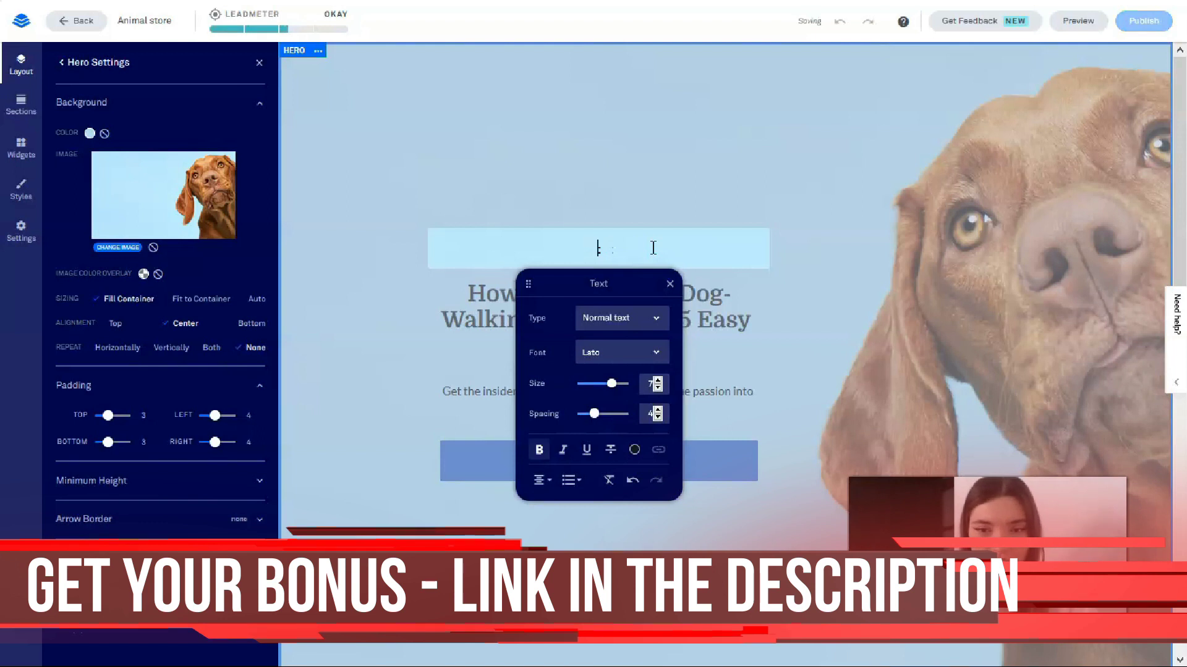
type("Animal Store")
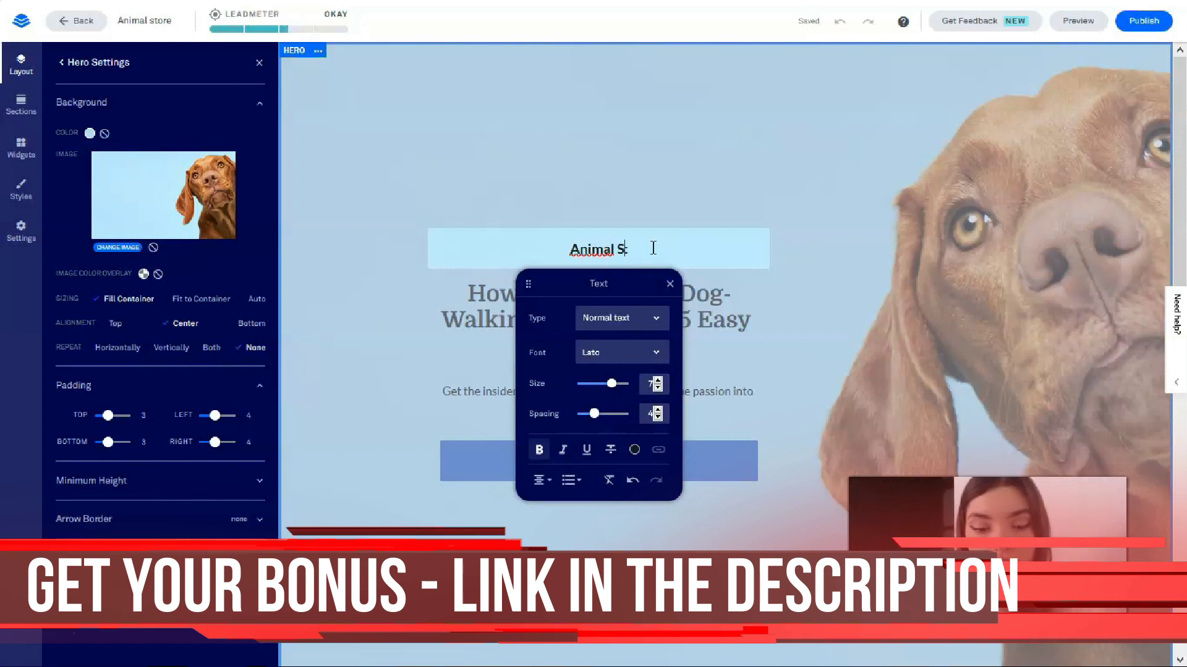
- Replace the main hero heading with 'Be your friend for your friend'
left_click(535, 319)
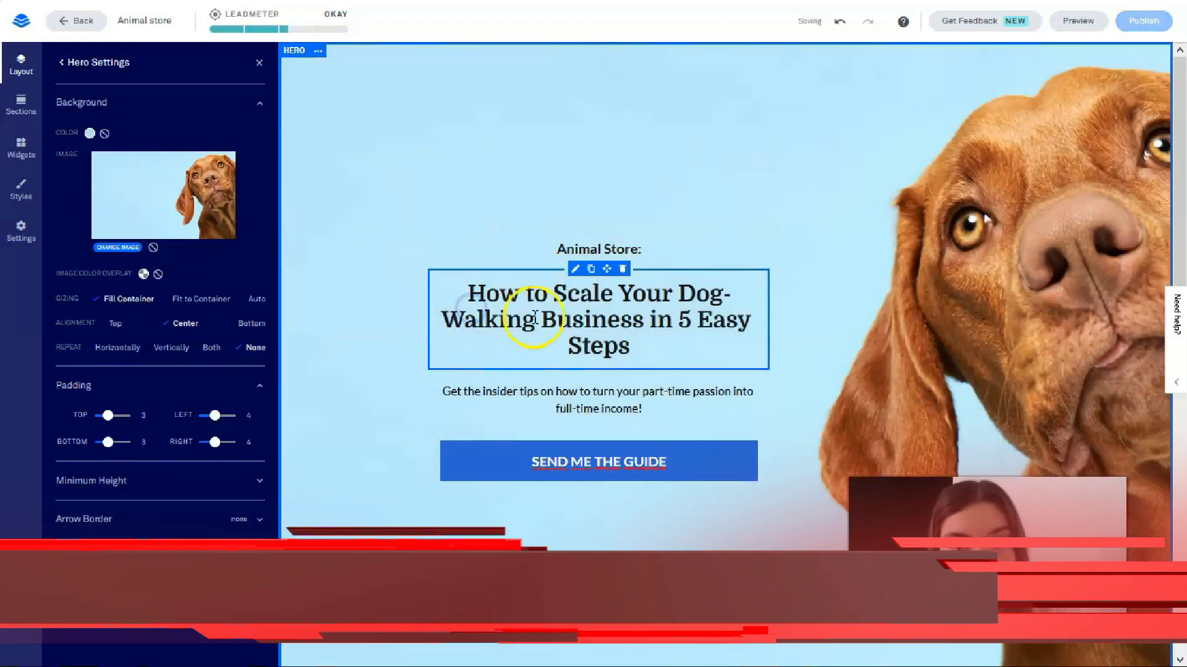
left_click(634, 347)
left_click_drag(634, 347, 453, 288)
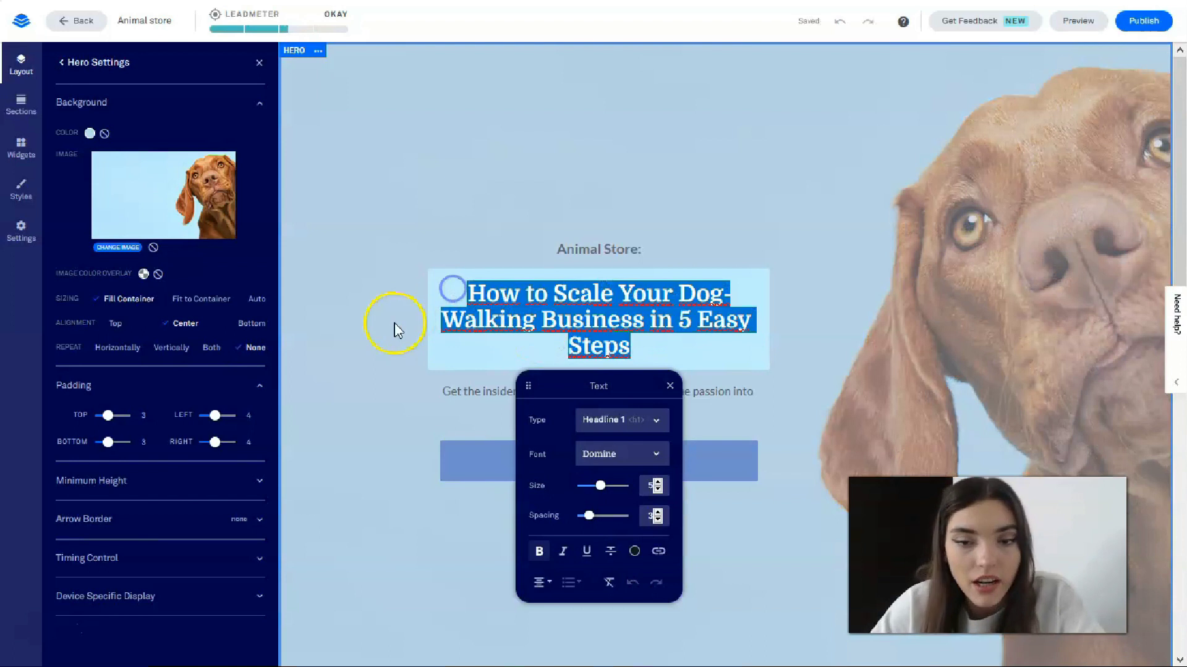
key("BackSpace")
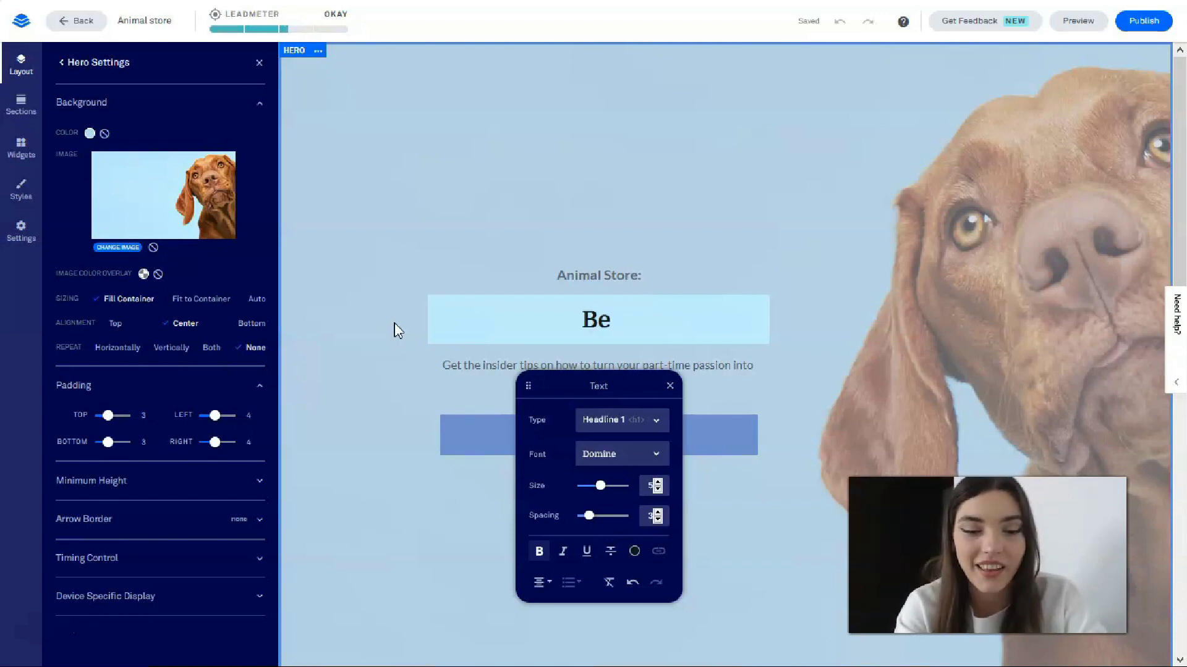
type("your fr")
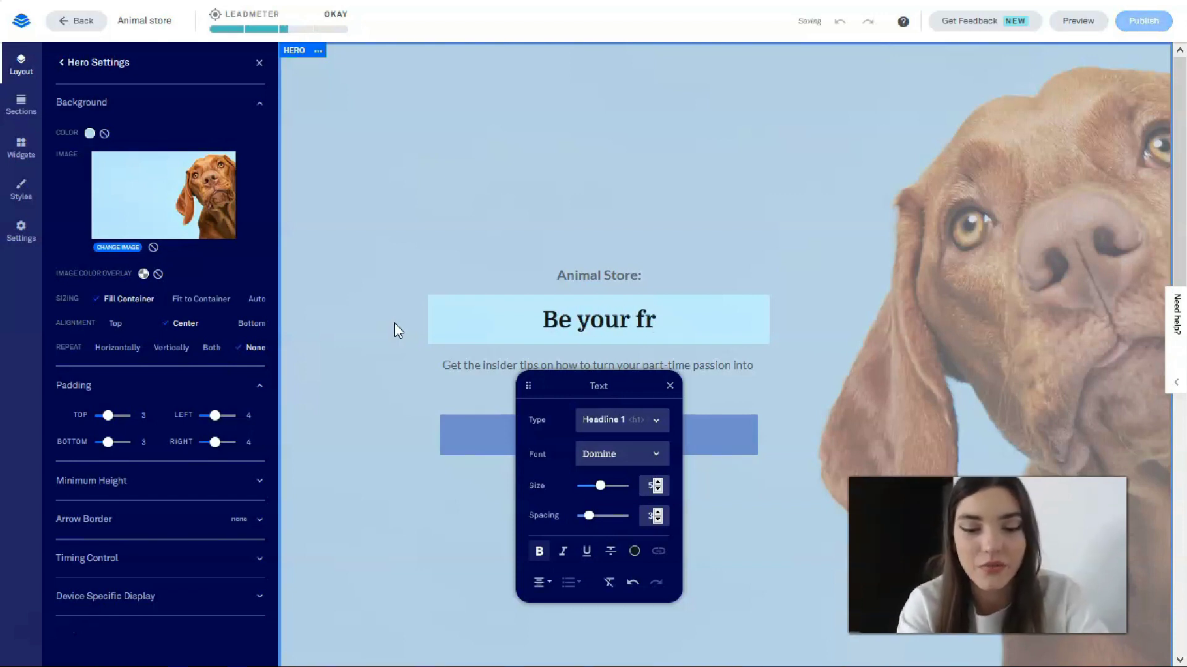
type("iend")
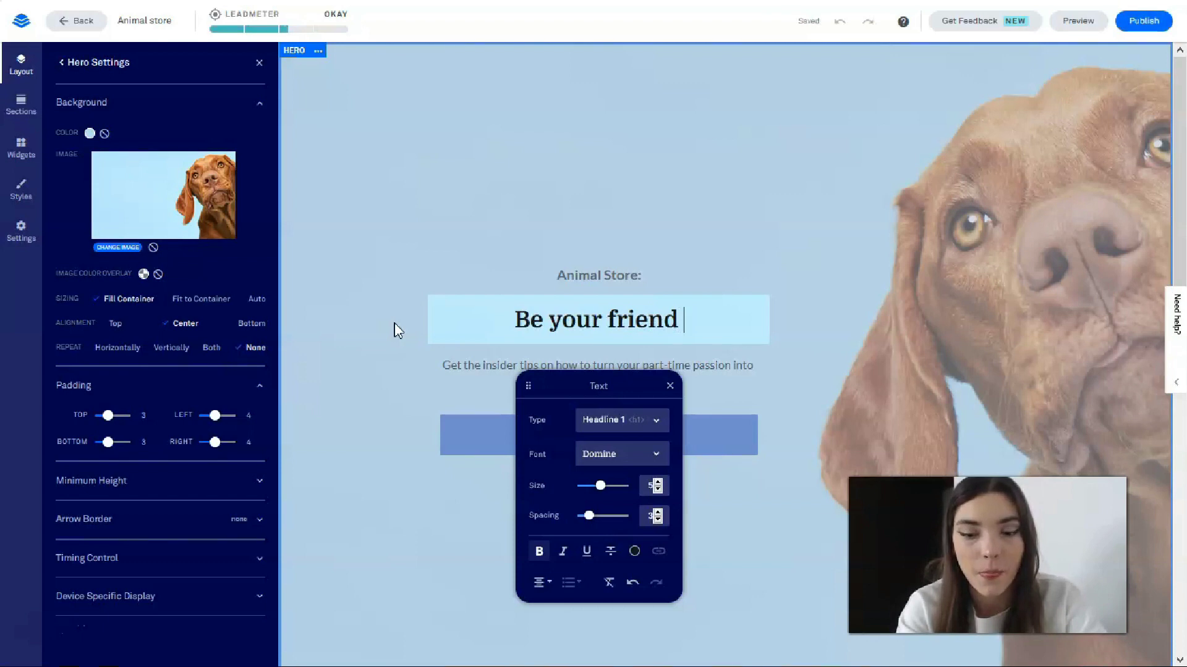
type(" for yo")
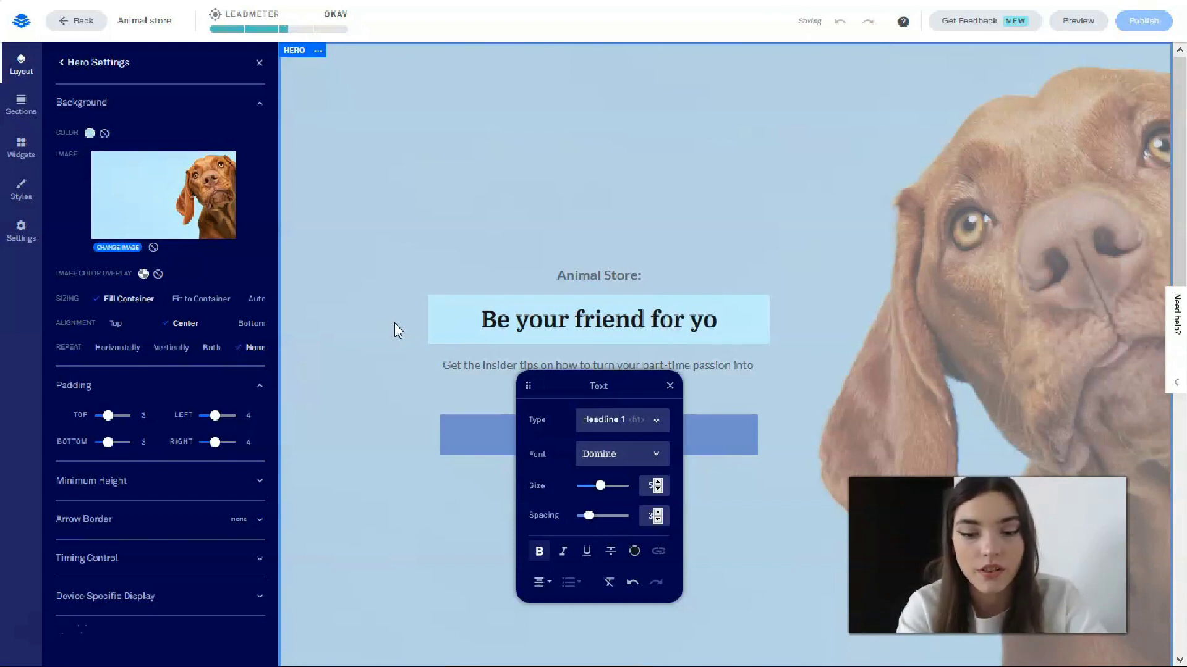
type("ur friend")
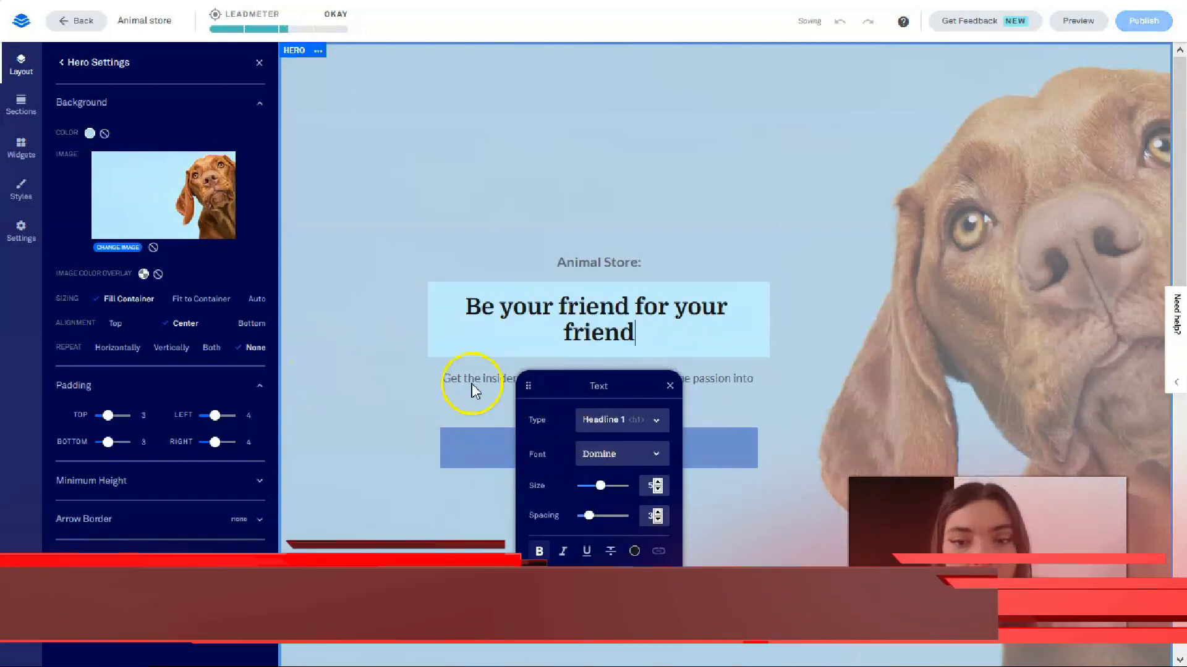
- Try Headline 2 and 3, keep Headline 1 at size 6 with slightly wider spacing
left_click(650, 419)
left_click(639, 494)
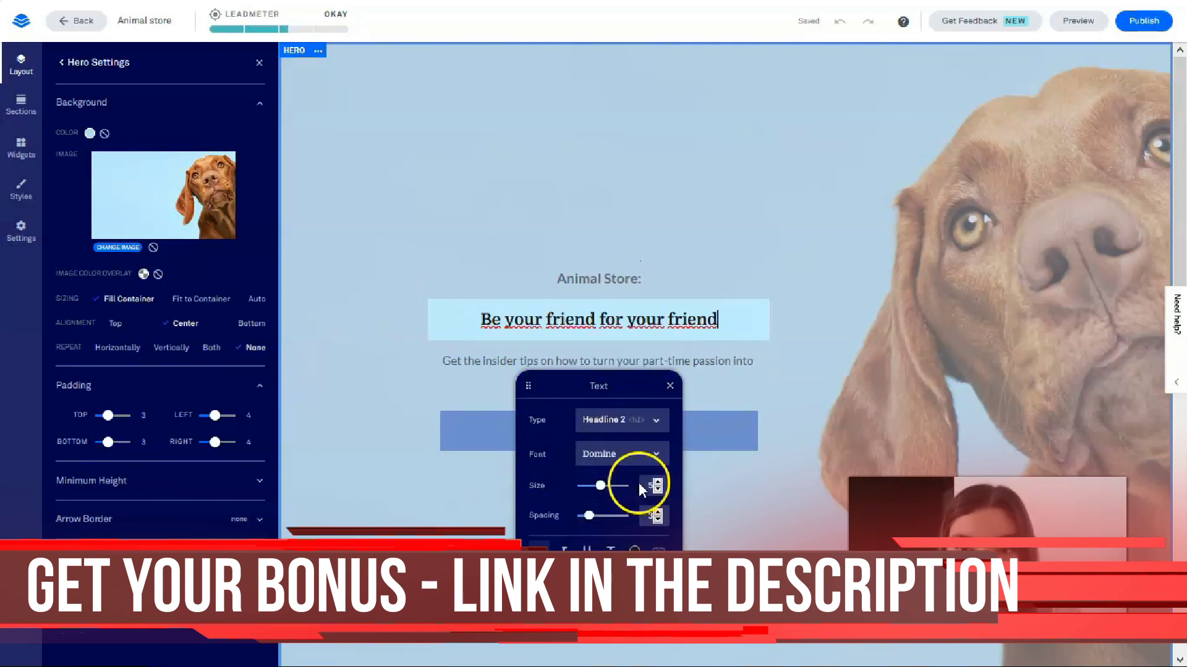
left_click(653, 418)
left_click(642, 515)
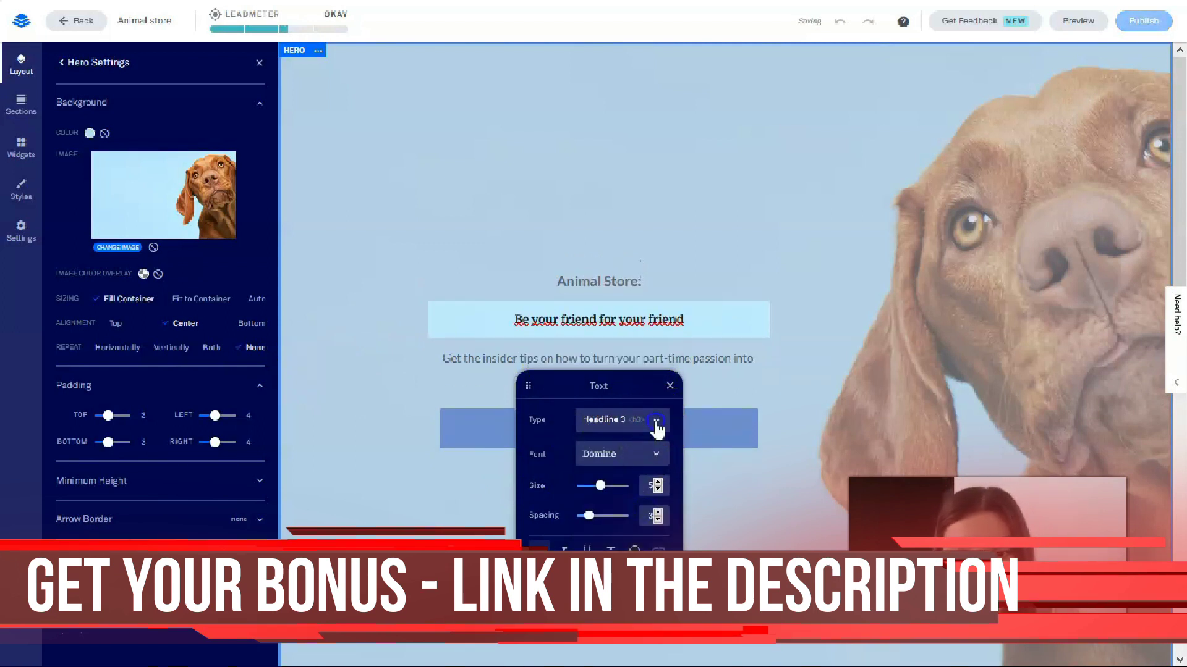
left_click(653, 420)
left_click(629, 474)
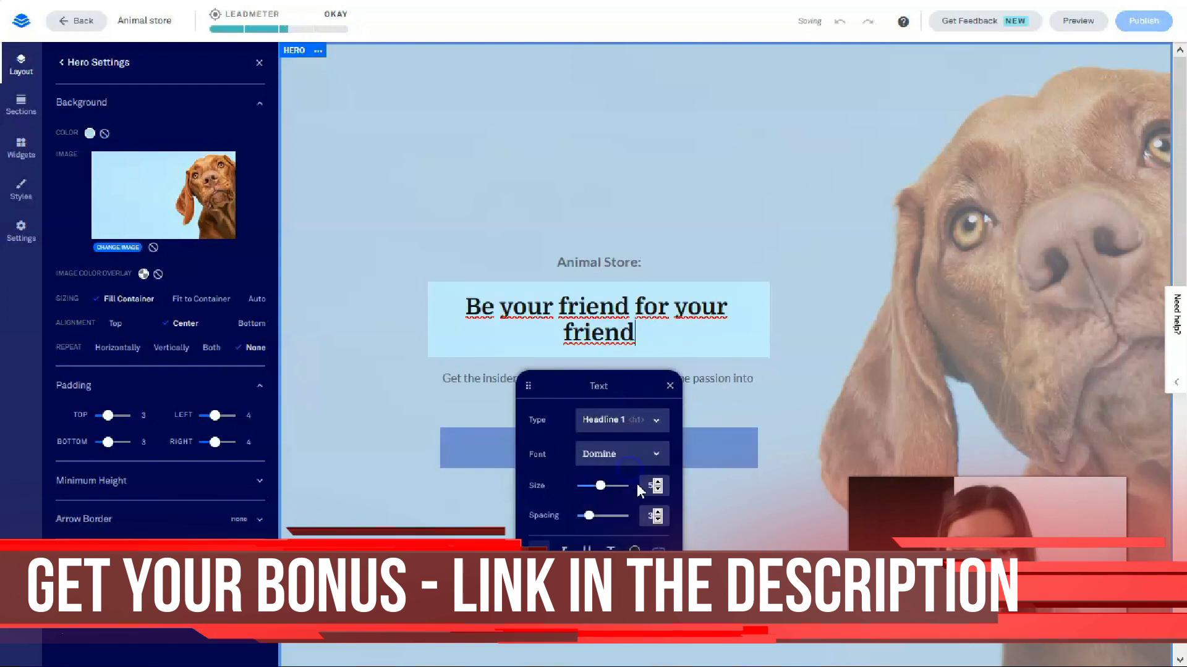
left_click(610, 486)
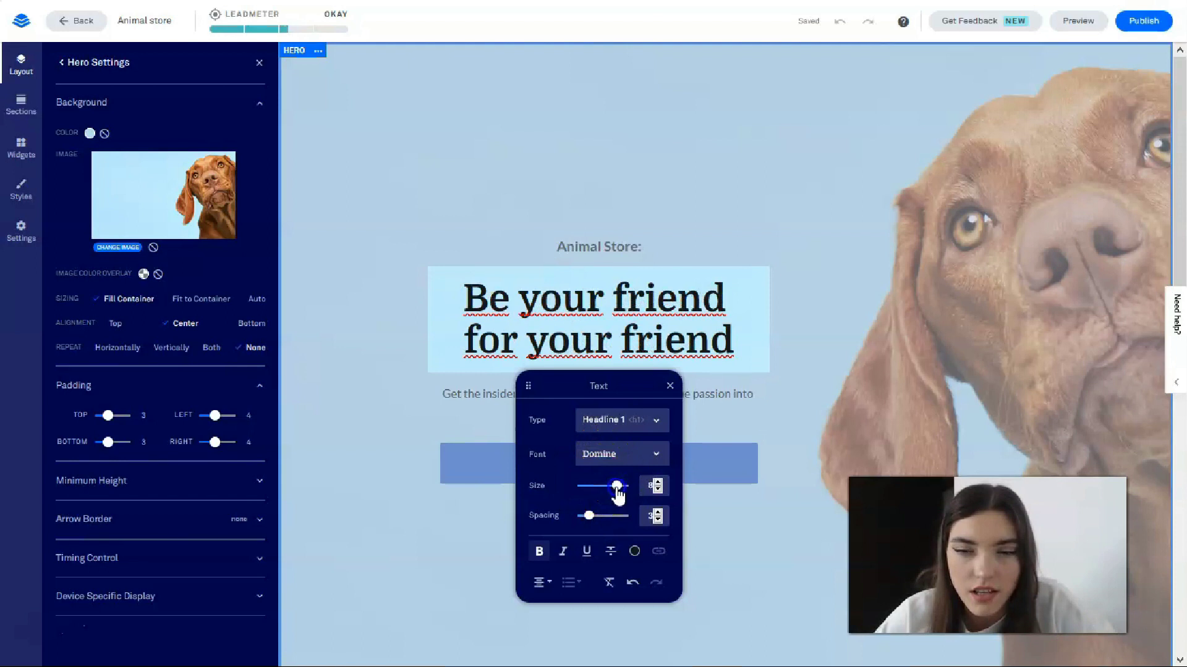
left_click_drag(612, 491, 606, 495)
left_click(629, 401)
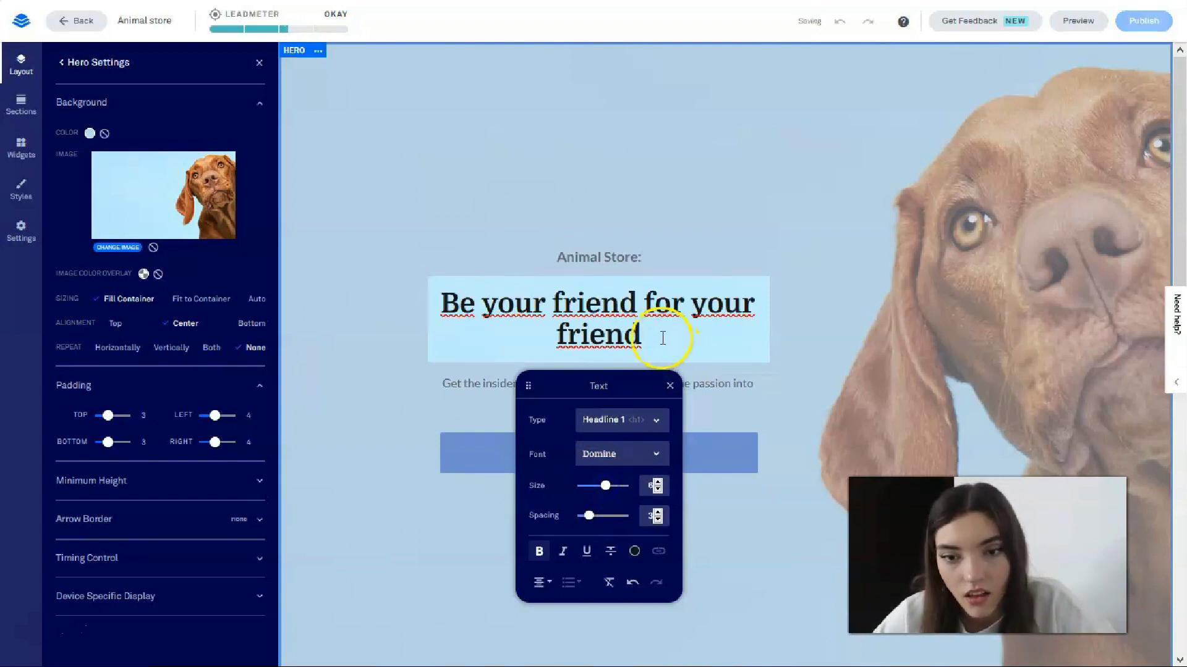
left_click(594, 517)
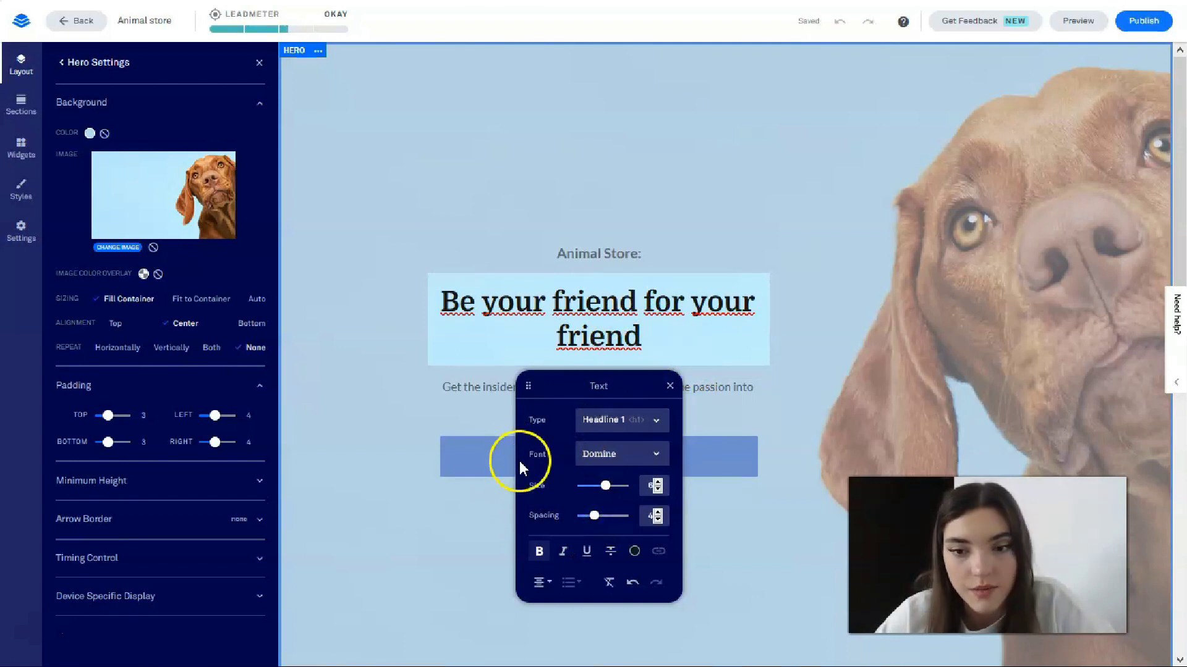
- Colour the headline yellow, then switch it back to the dark recent colour
left_click(633, 552)
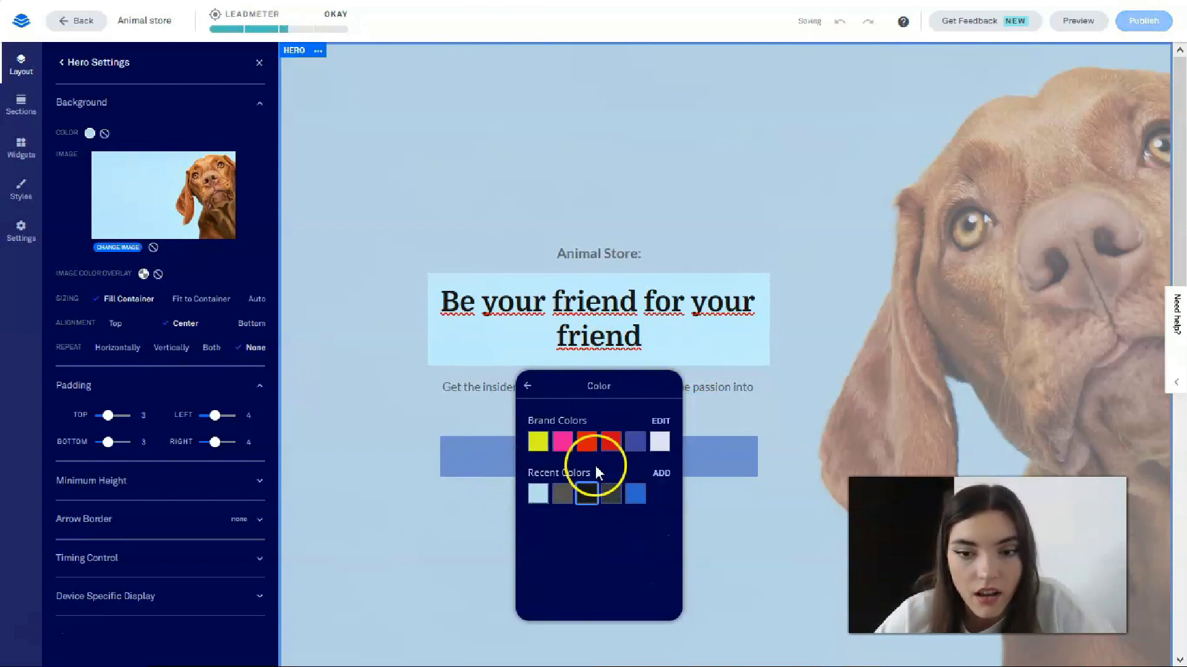
left_click(538, 442)
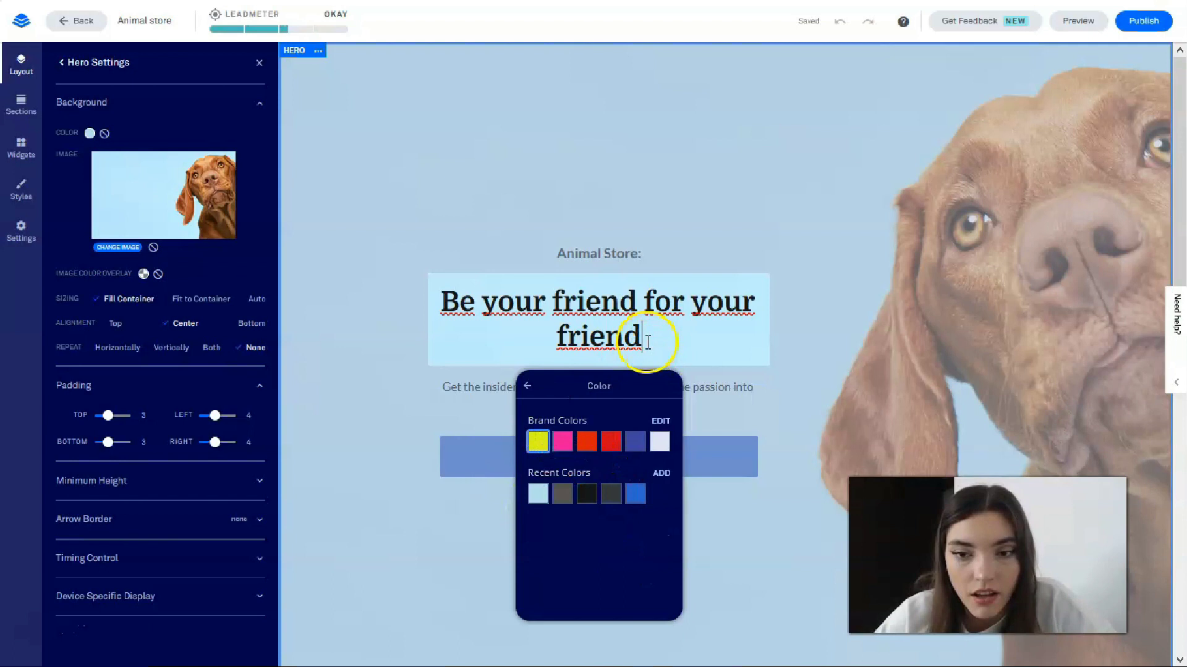
left_click_drag(647, 342, 397, 302)
left_click(538, 443)
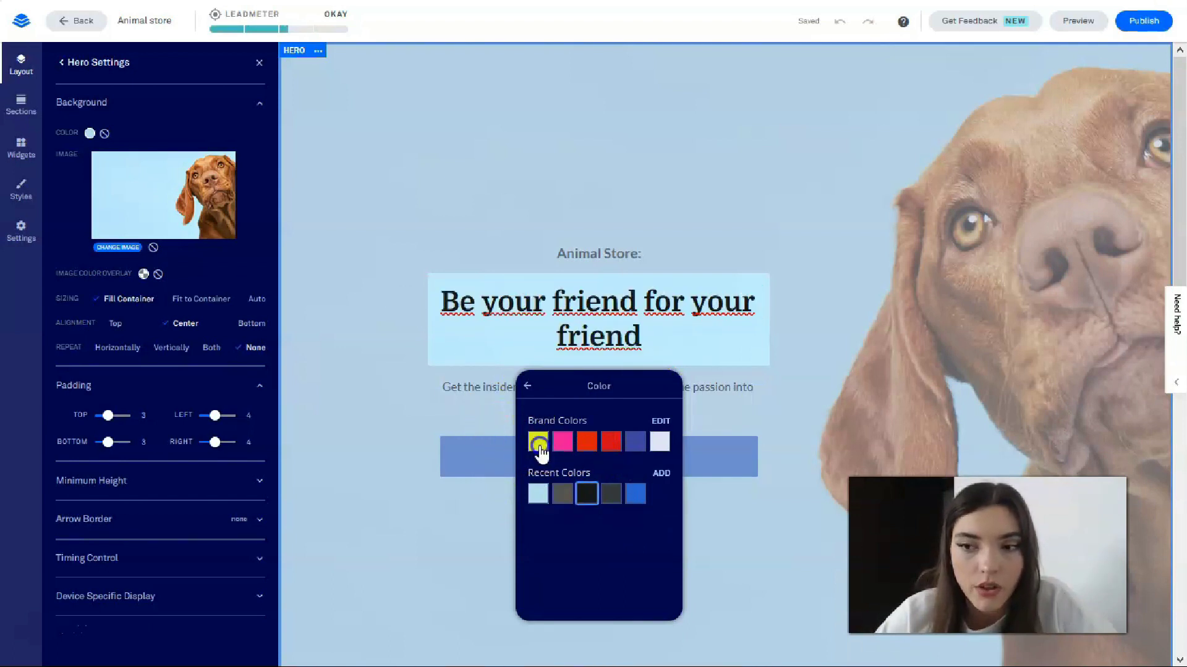
left_click(442, 581)
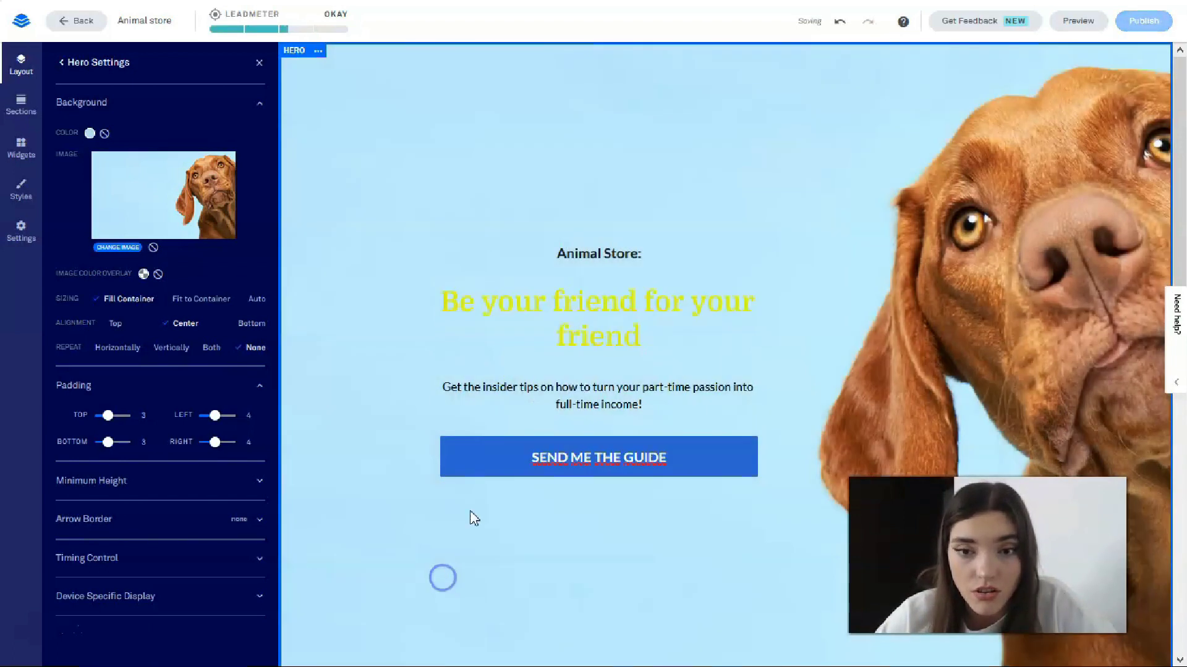
left_click(616, 328)
left_click_drag(643, 339, 445, 300)
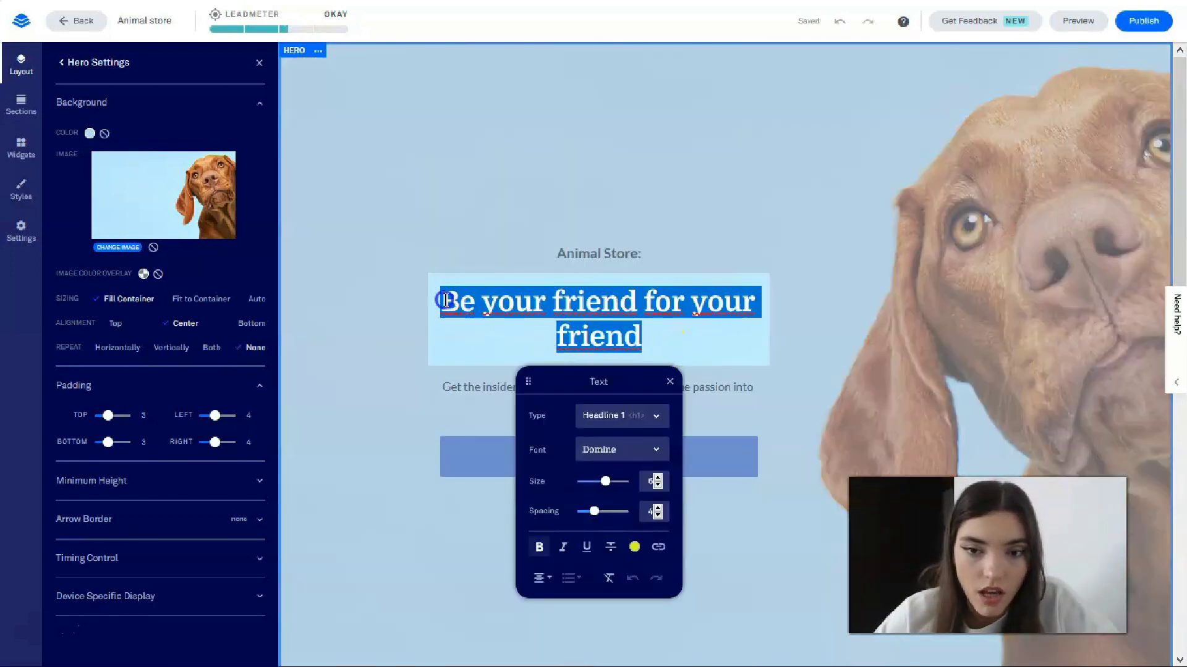
left_click(634, 547)
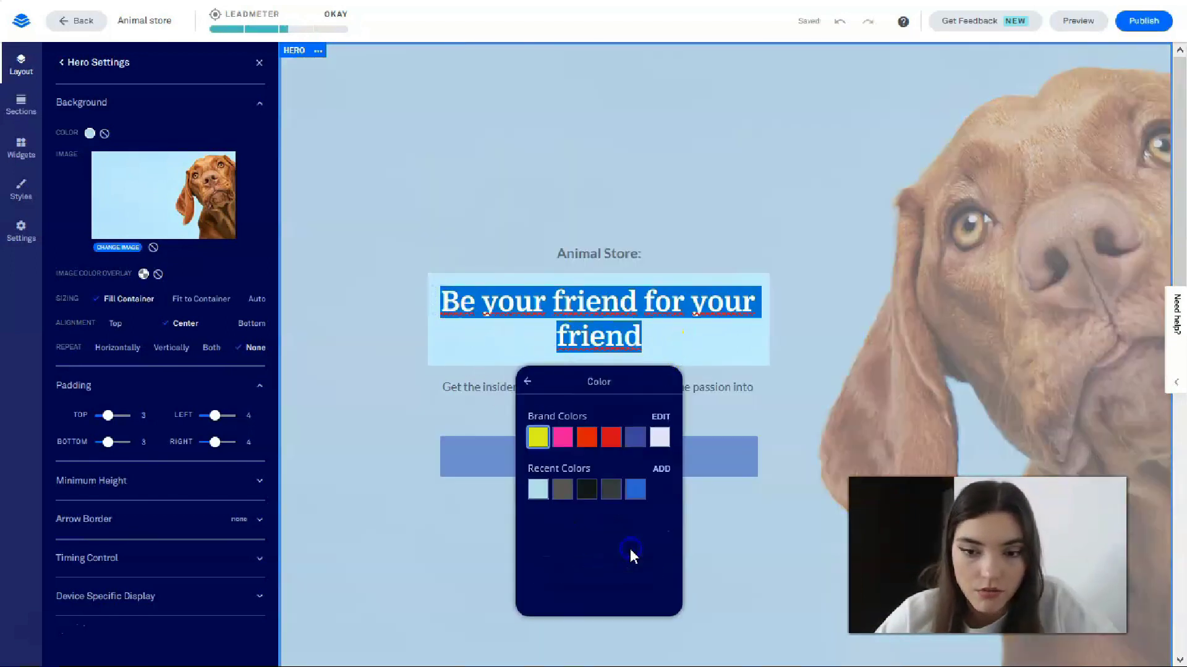
left_click(587, 491)
left_click(714, 247)
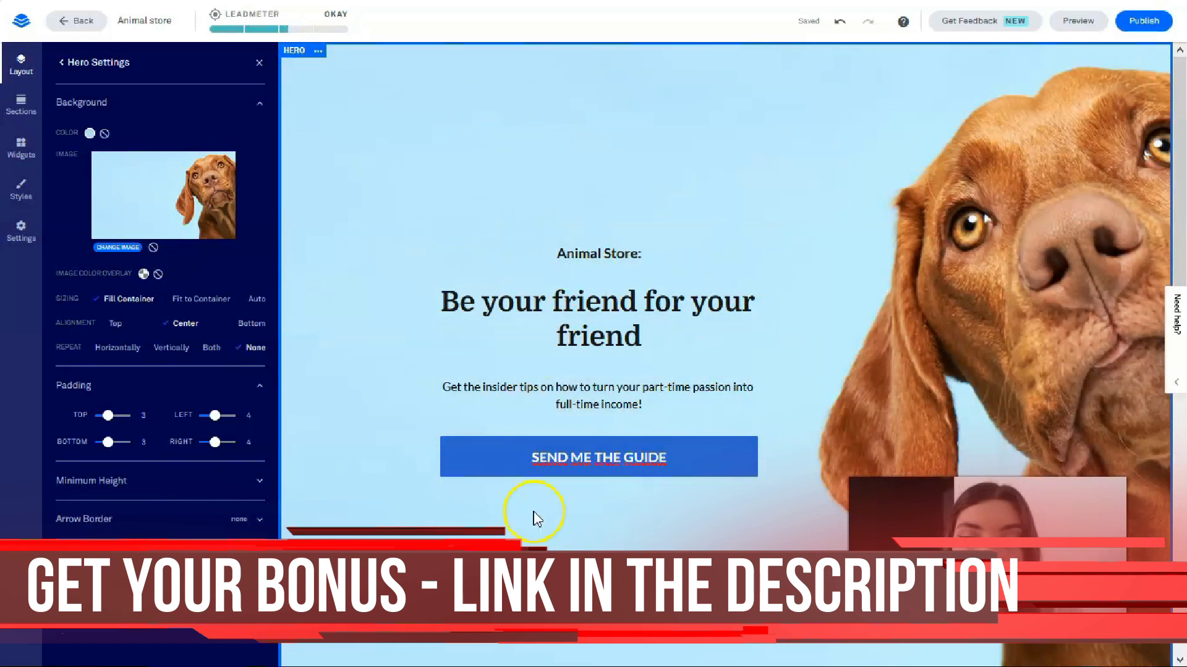
- Swap the hero paragraph's old text for 'Click the button to start your journey!'
left_click(525, 392)
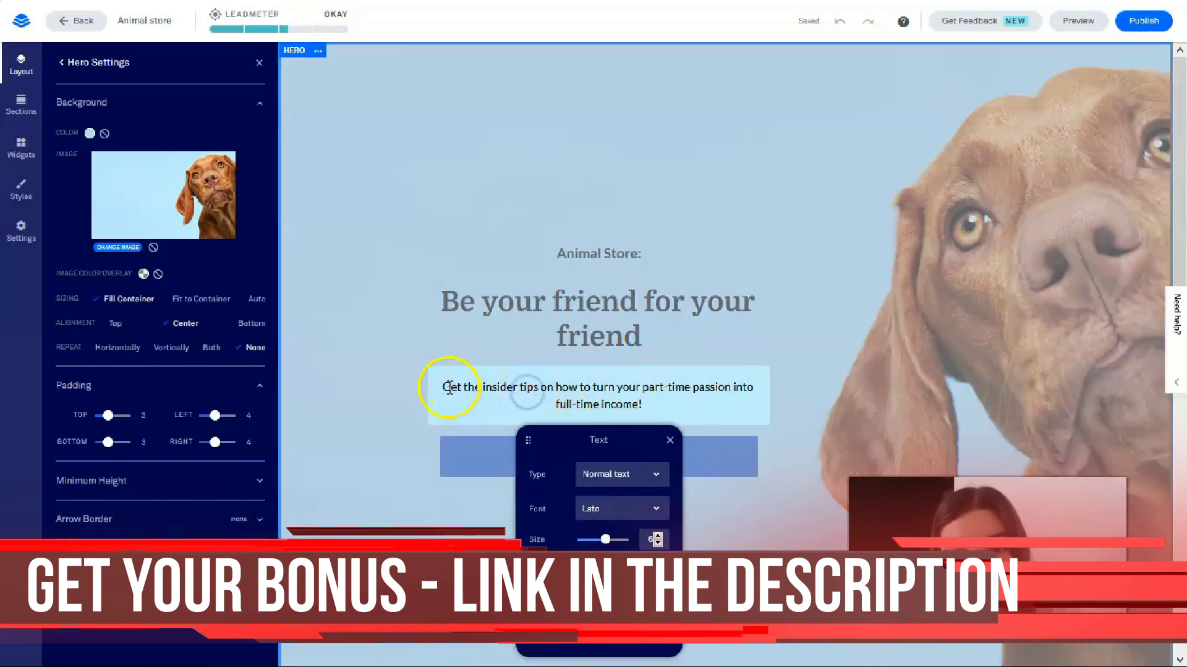
left_click_drag(450, 388, 673, 420)
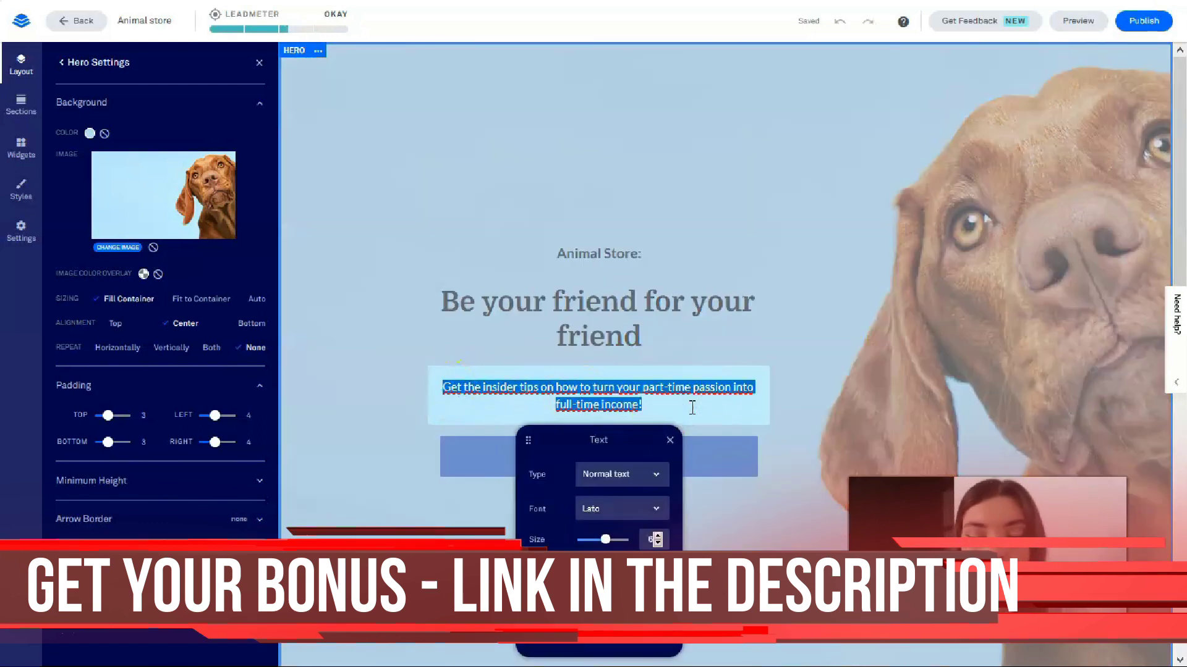
key("BackSpace")
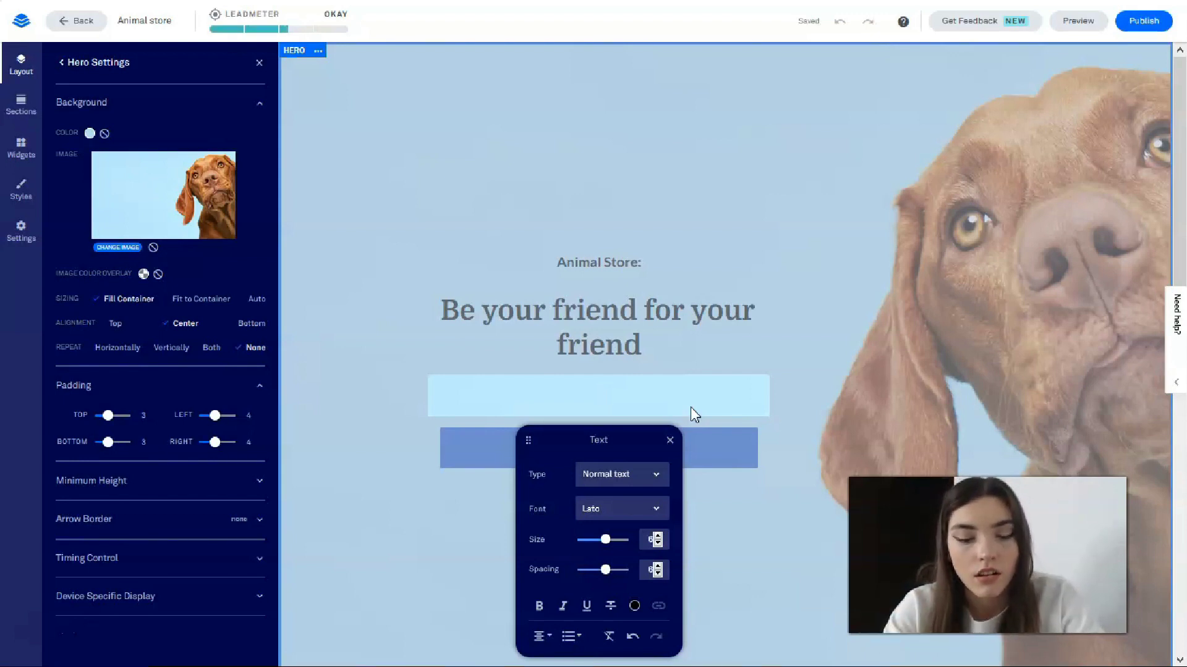
type("Cli")
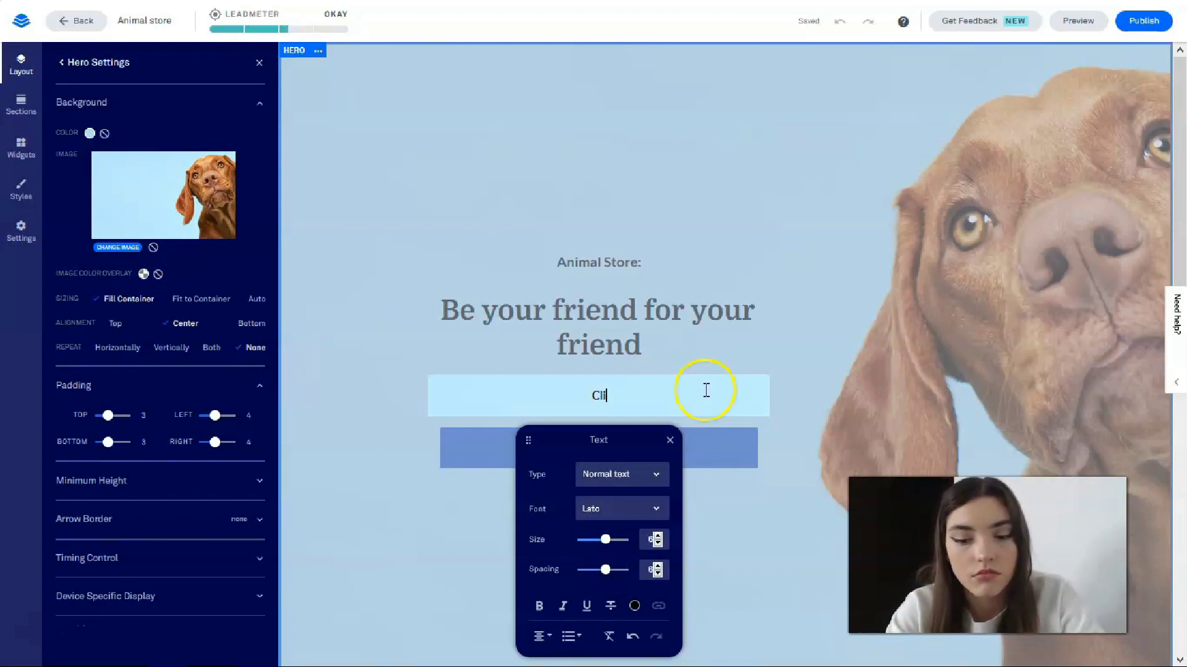
type("ck")
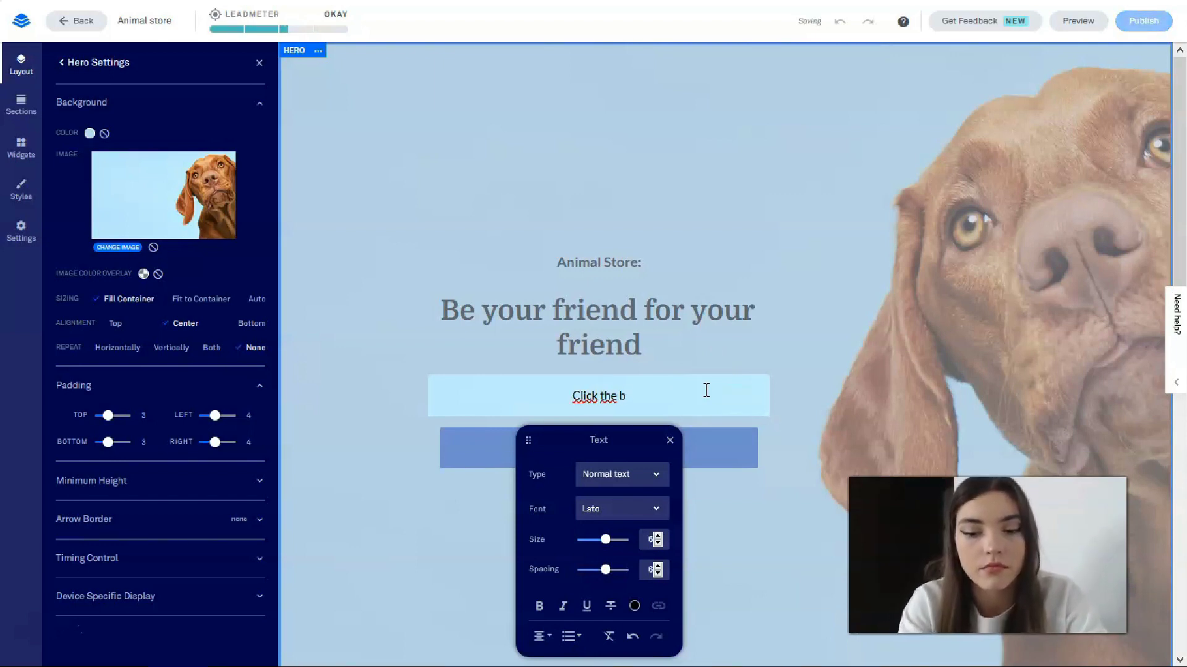
type(" the button to")
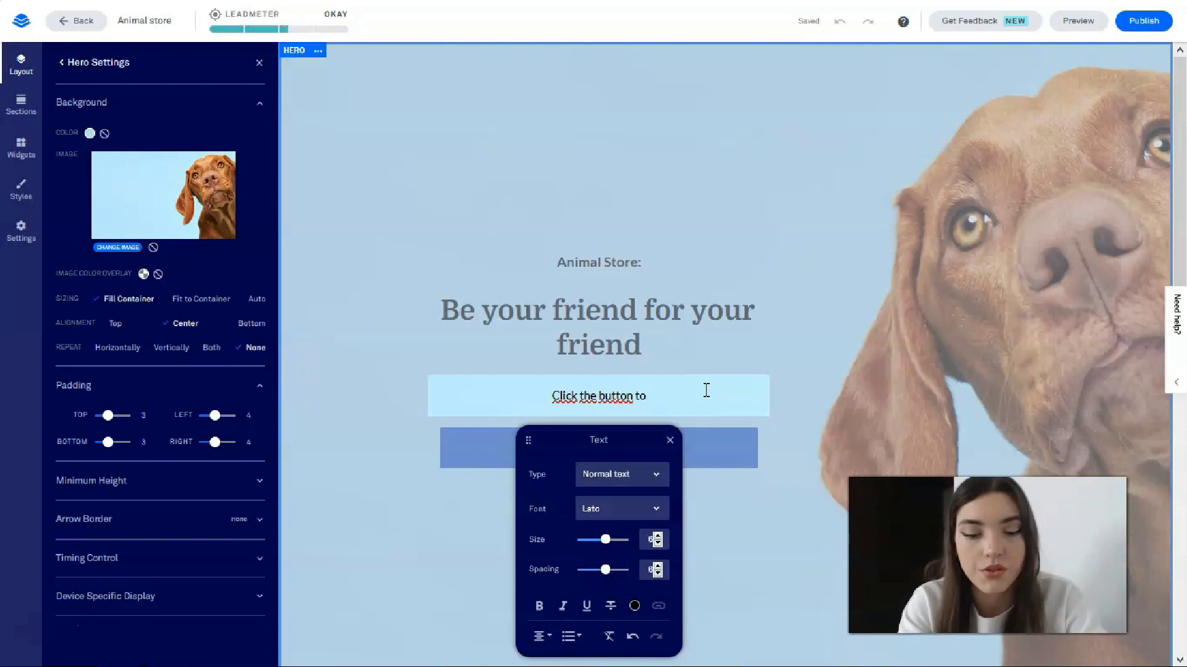
type(" start y")
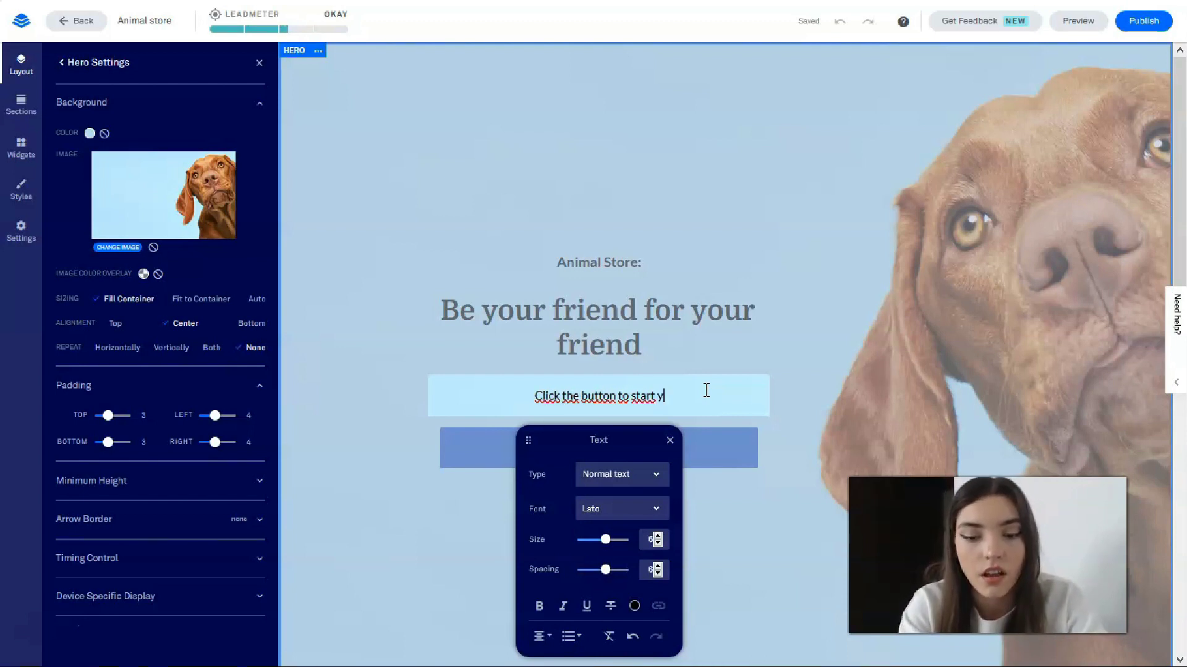
type("our jou")
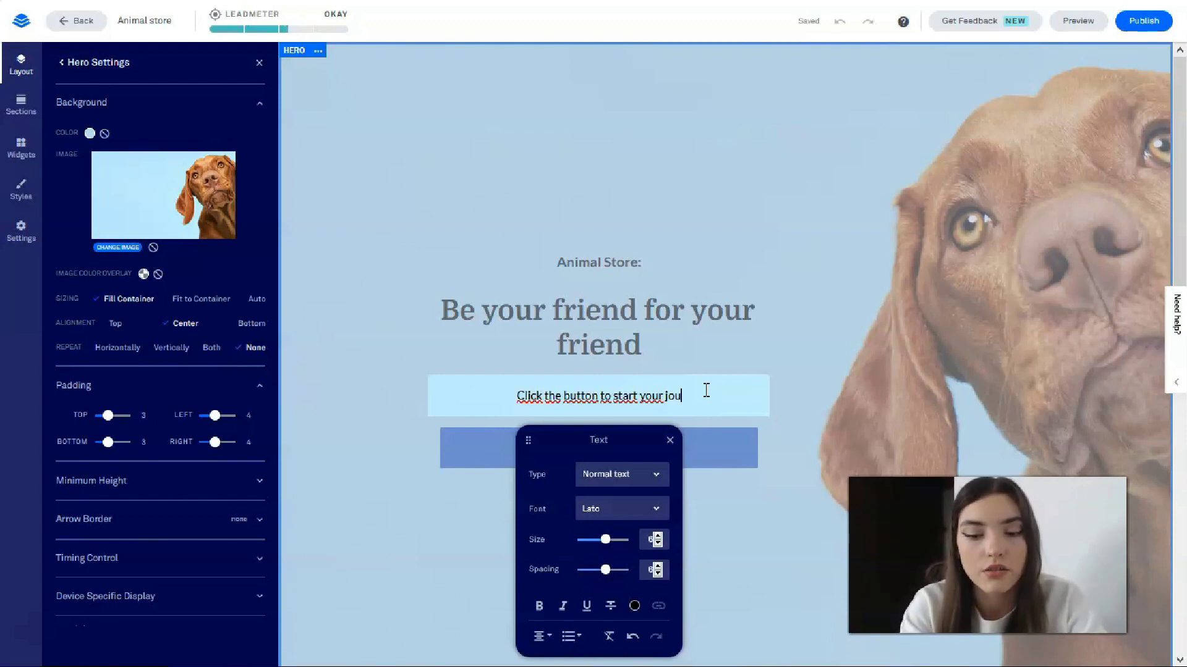
type("rney")
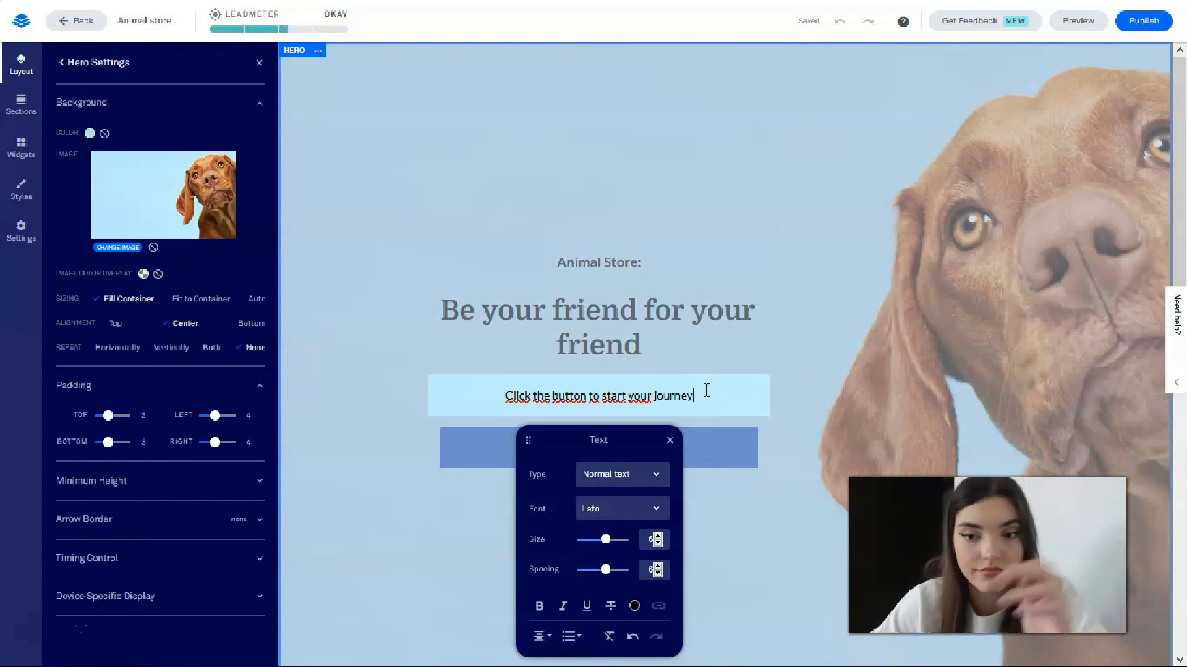
type("!")
left_click(843, 337)
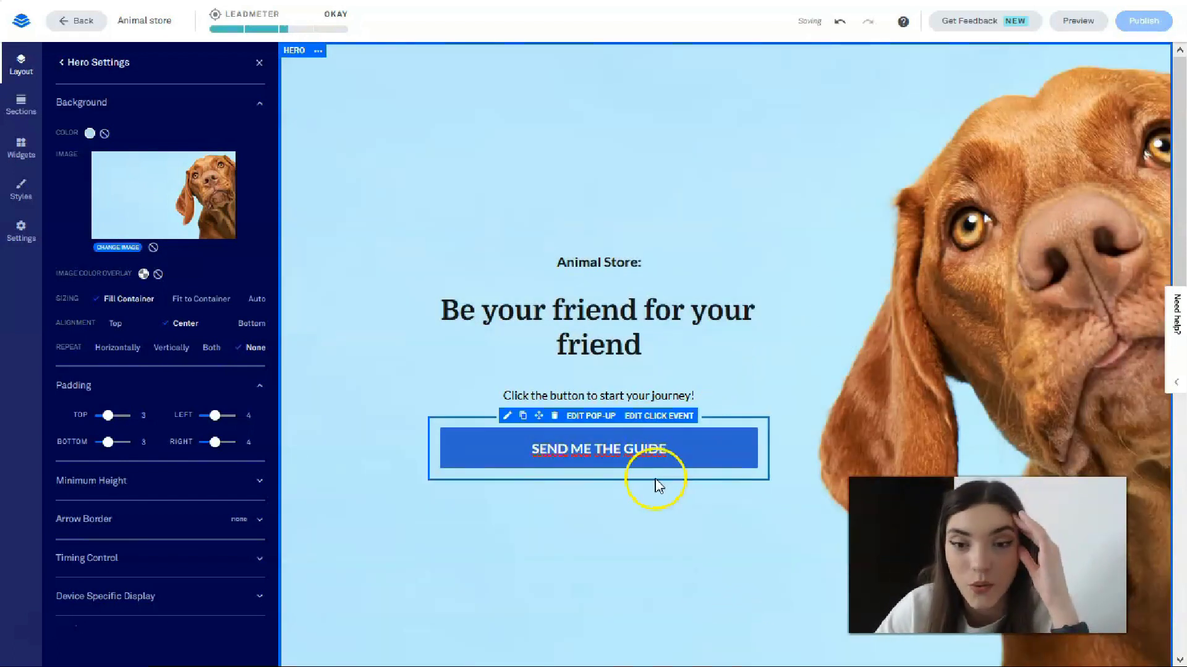
- Replace the button label SEND ME THE GUIDE with 'Here'
left_click(661, 449)
left_click_drag(661, 449, 530, 449)
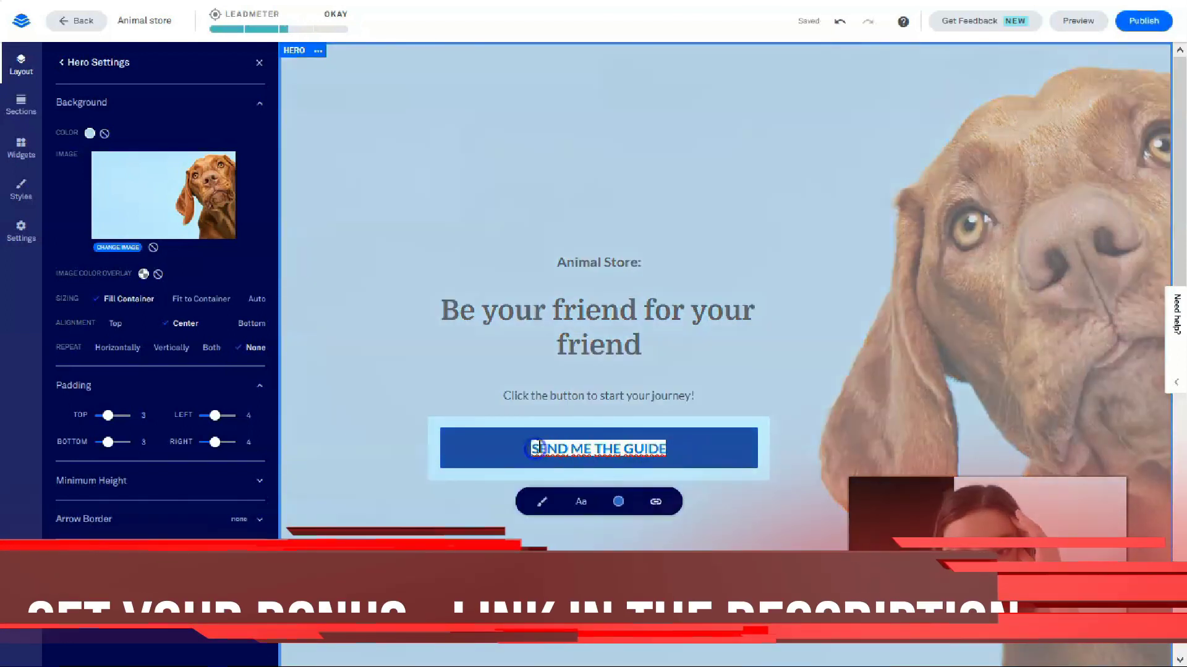
key("BackSpace")
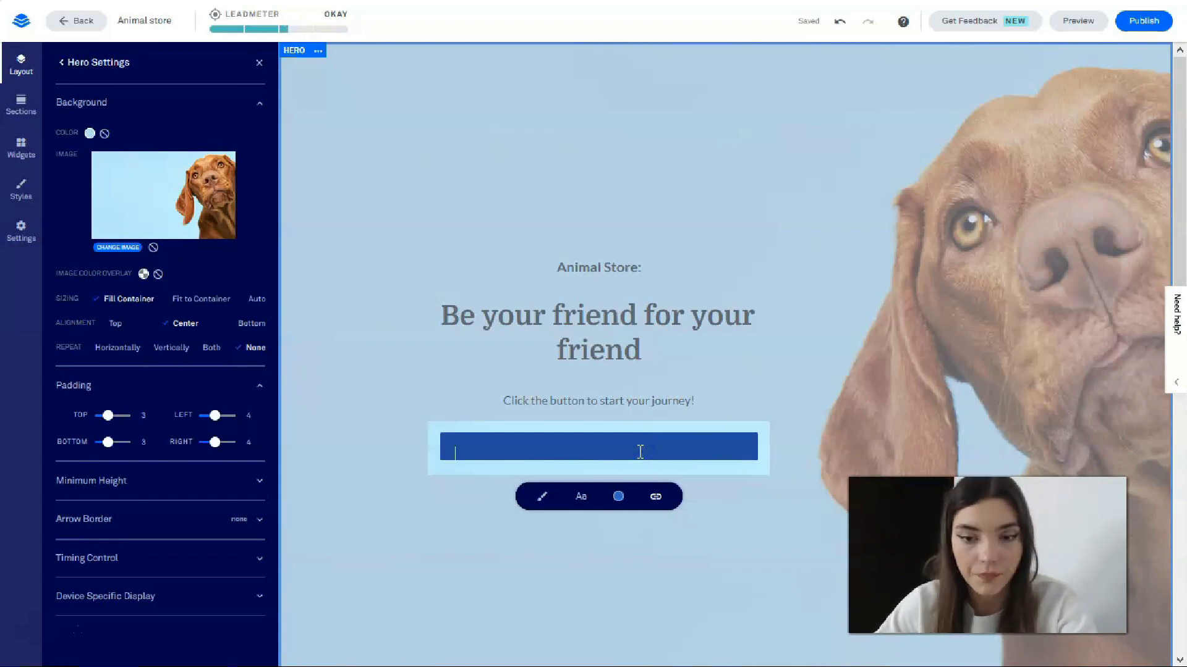
left_click(607, 584)
left_click(537, 473)
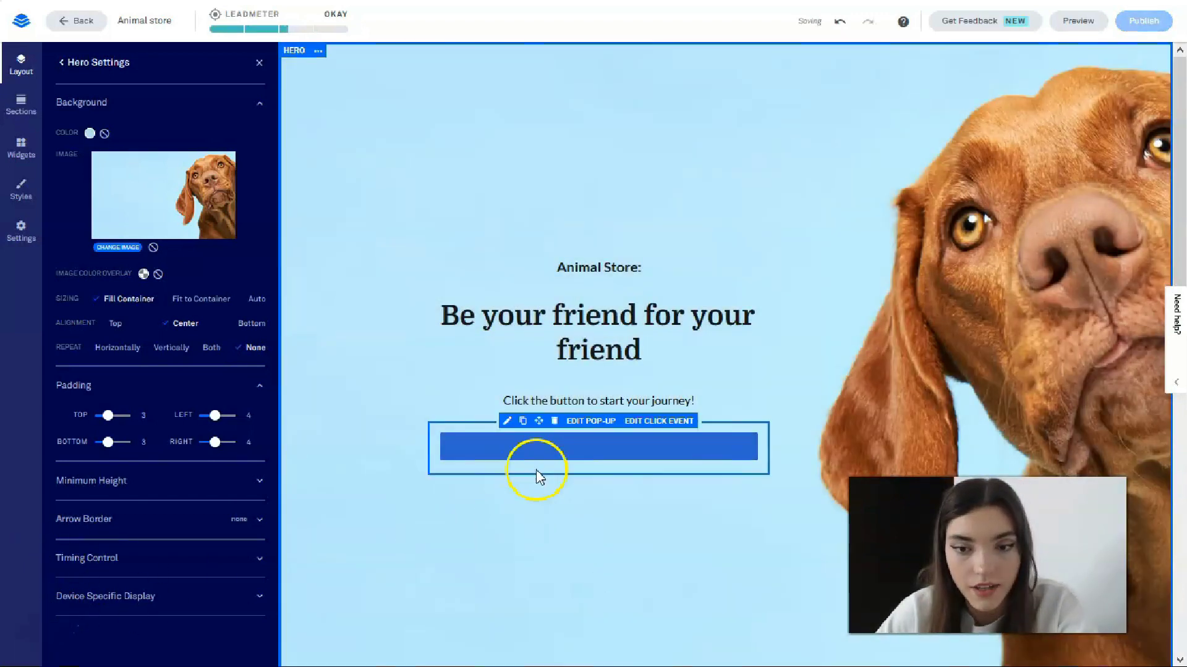
left_click(573, 447)
type("ff")
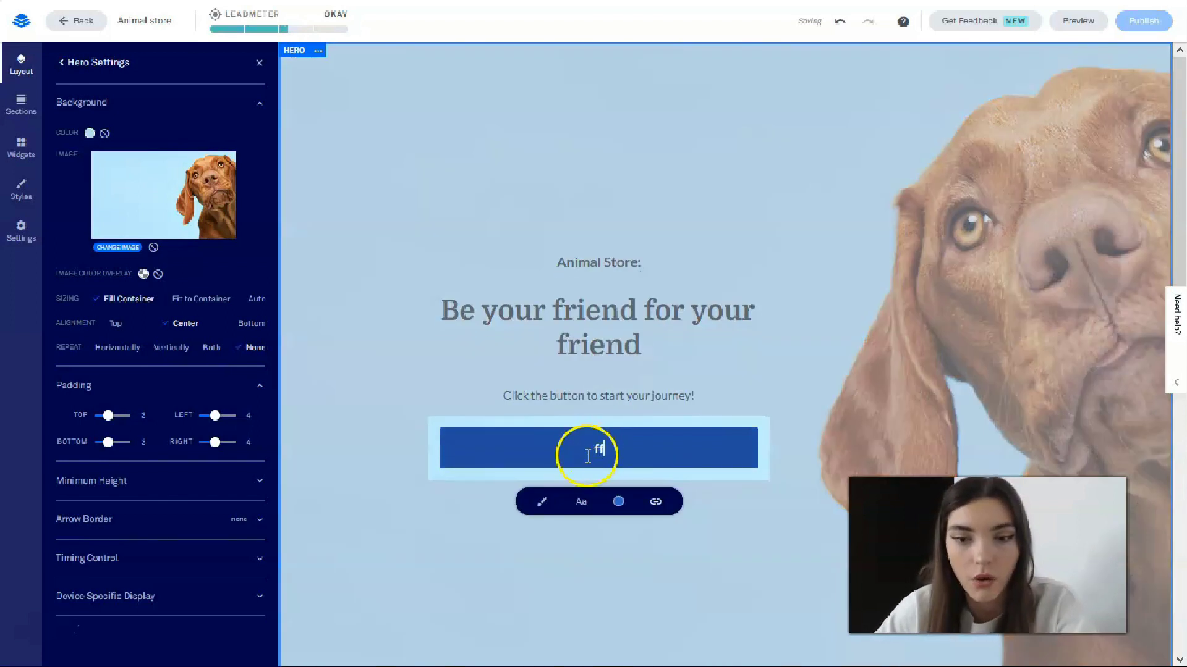
key("BackSpace")
key("BackSpace")
type("Here")
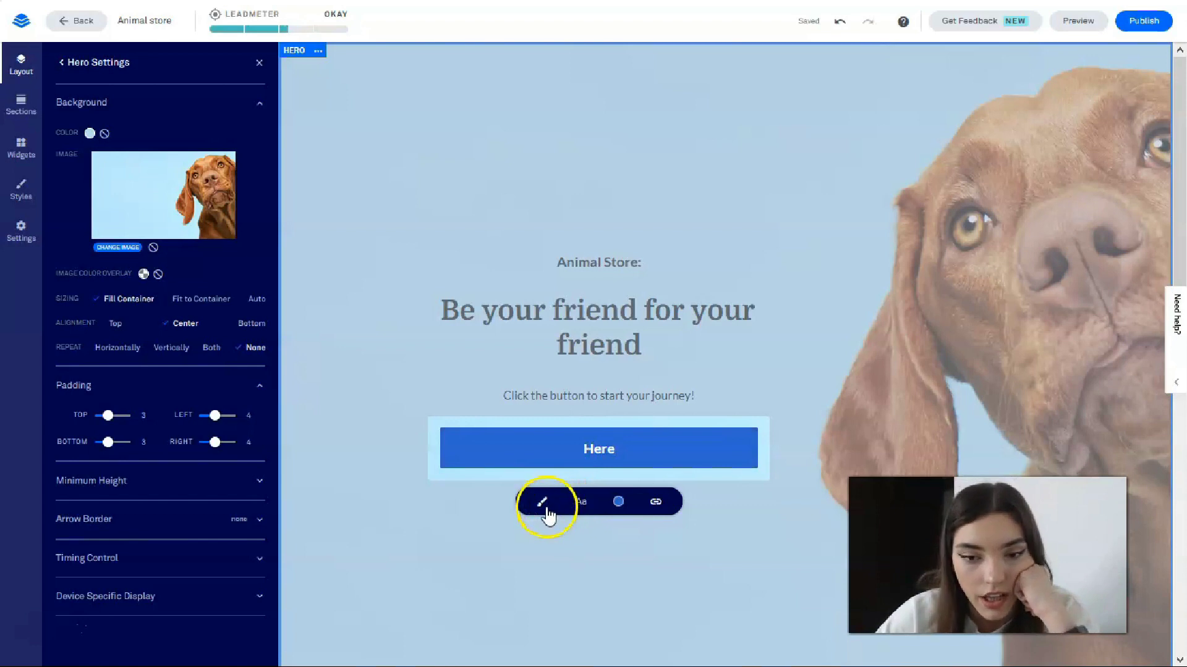
- Set the Here button label's text size to 6
left_click(581, 504)
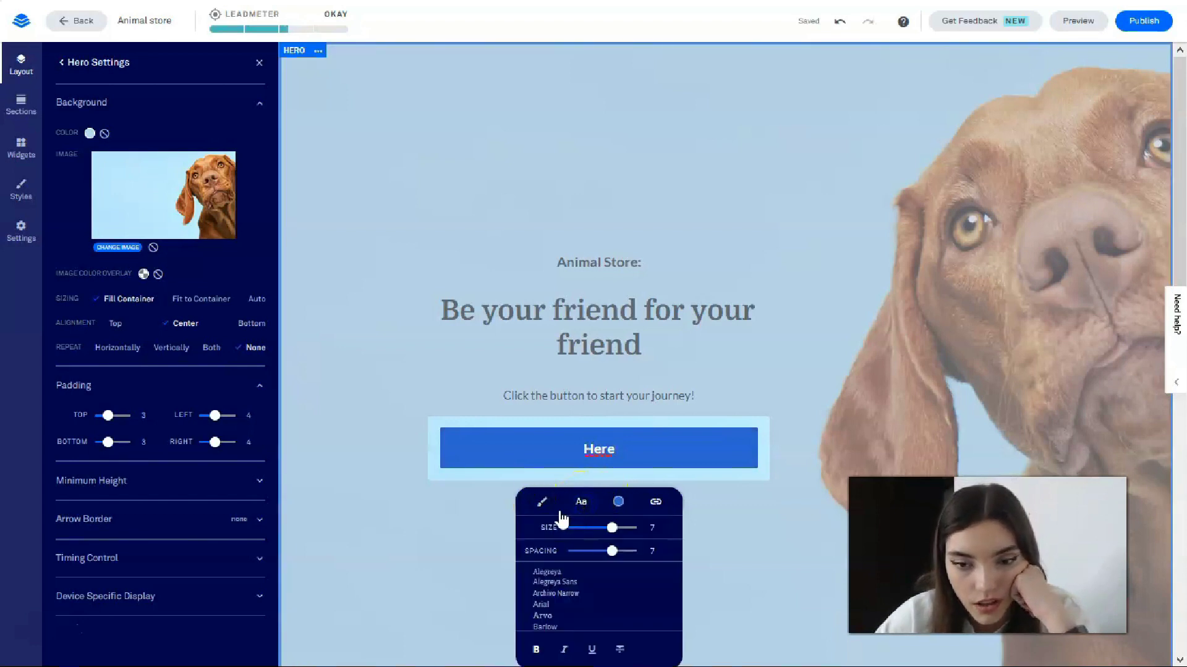
left_click(599, 525)
left_click_drag(599, 529, 604, 549)
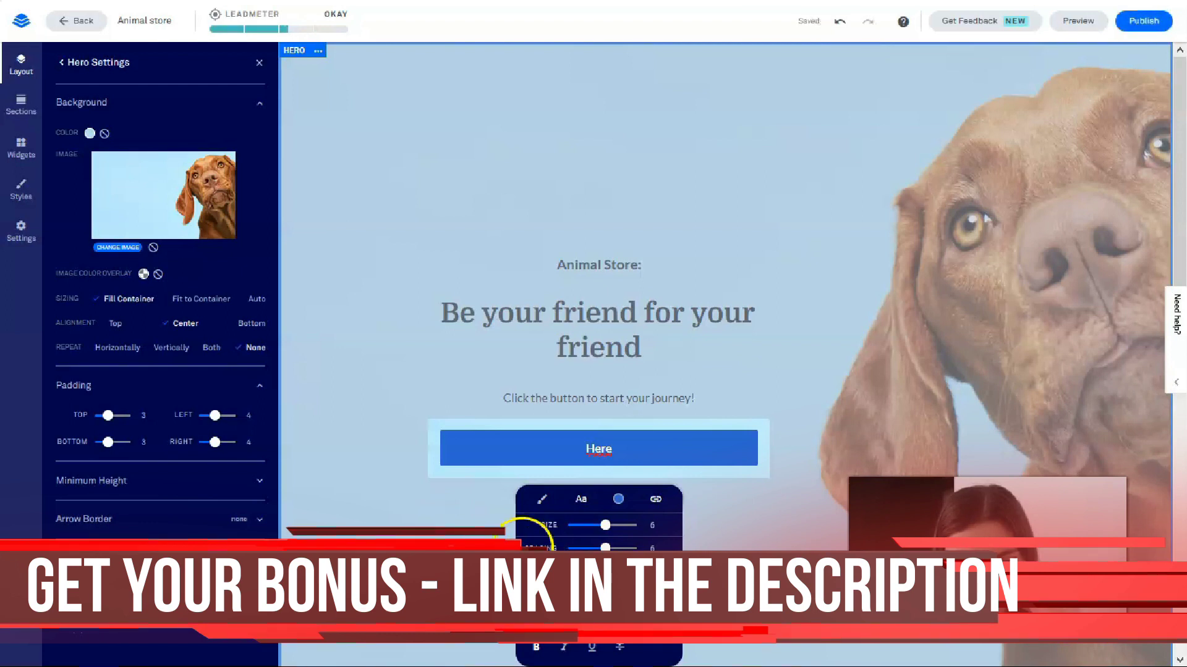
left_click(490, 471)
left_click(533, 455)
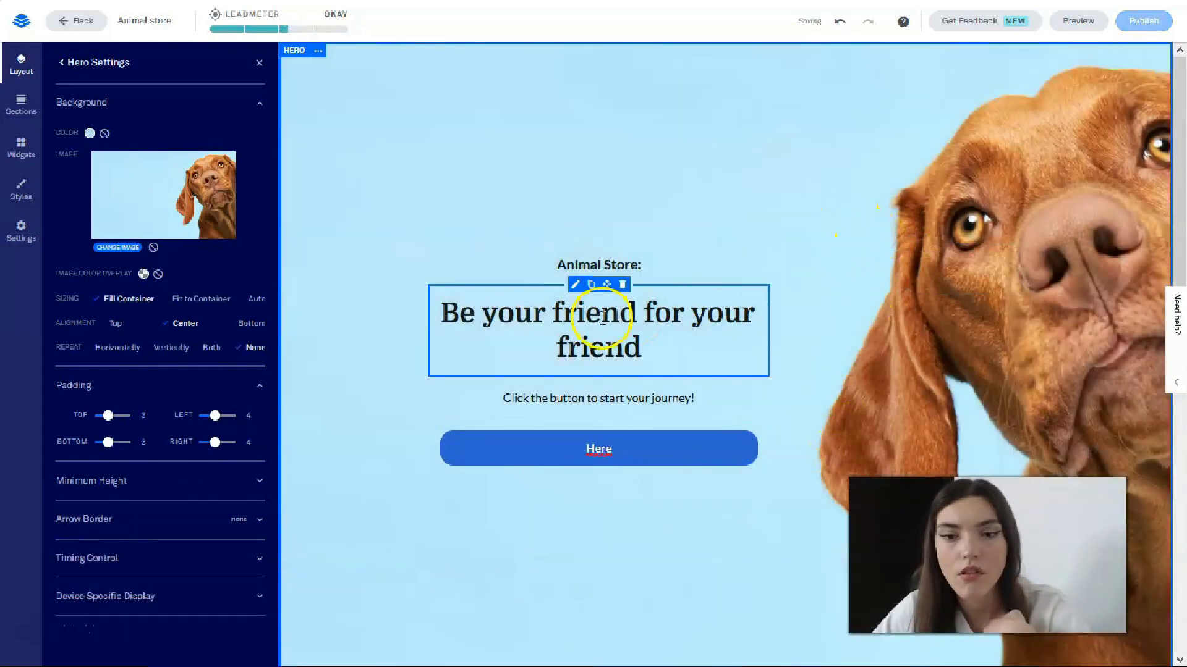
scroll(581, 316, "down", 4)
scroll(581, 317, "up", 3)
- Make the Here button non-full-width, circular and outlined, after briefly trying a blue gradient
left_click(662, 379)
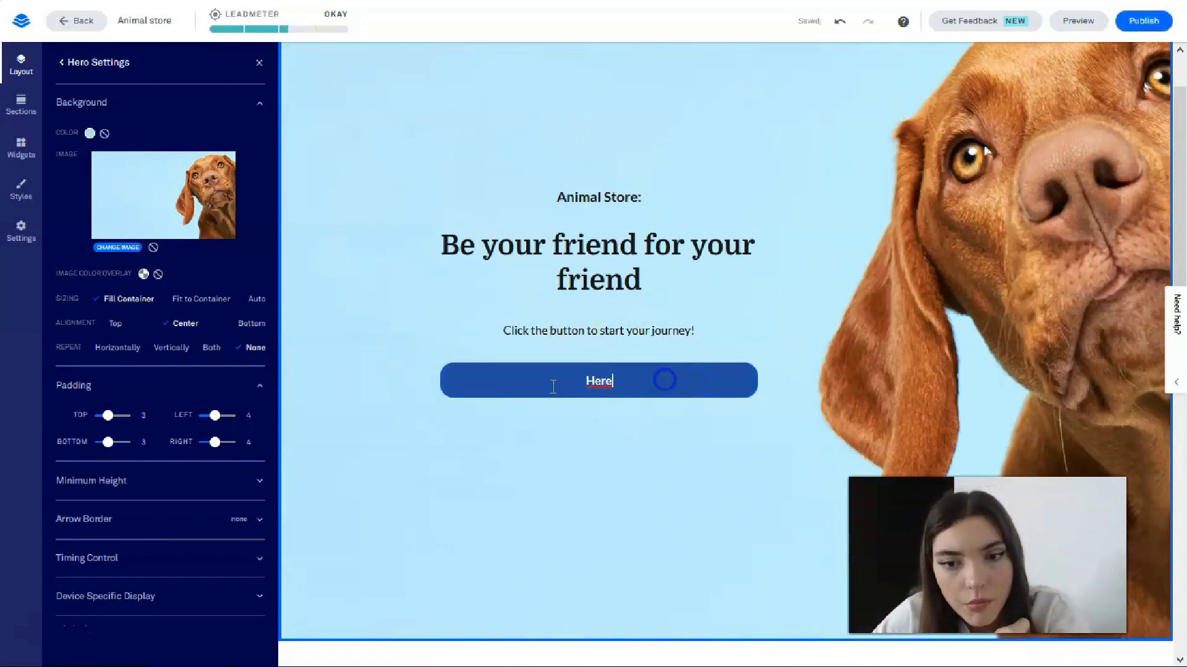
left_click(542, 430)
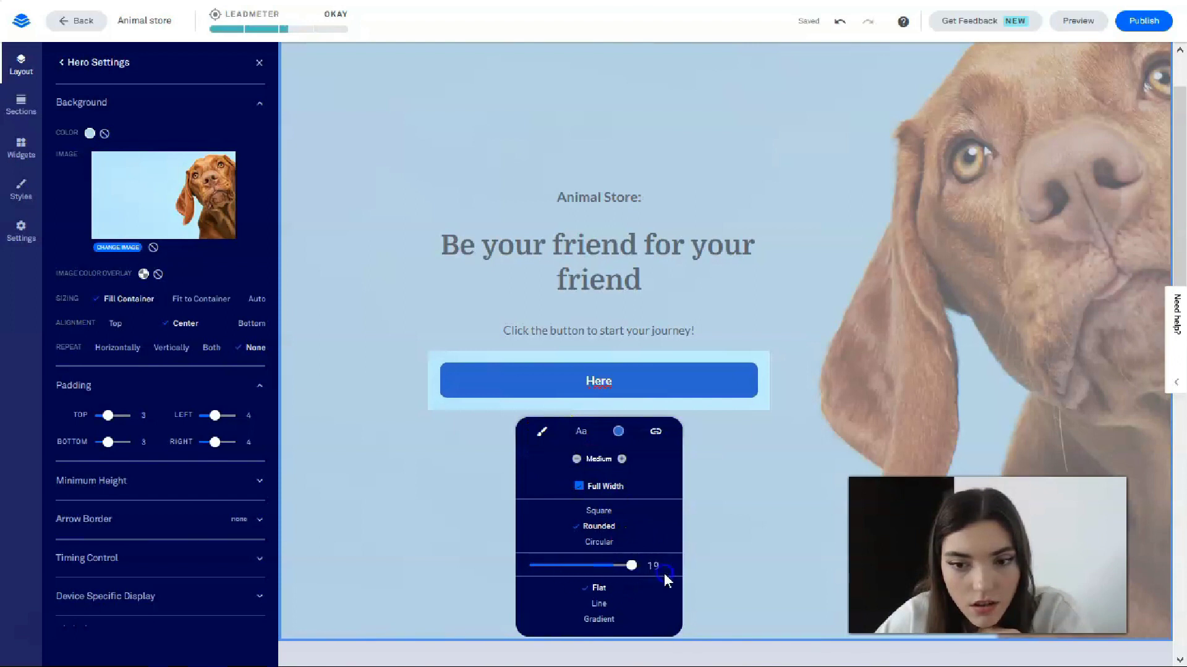
left_click(598, 512)
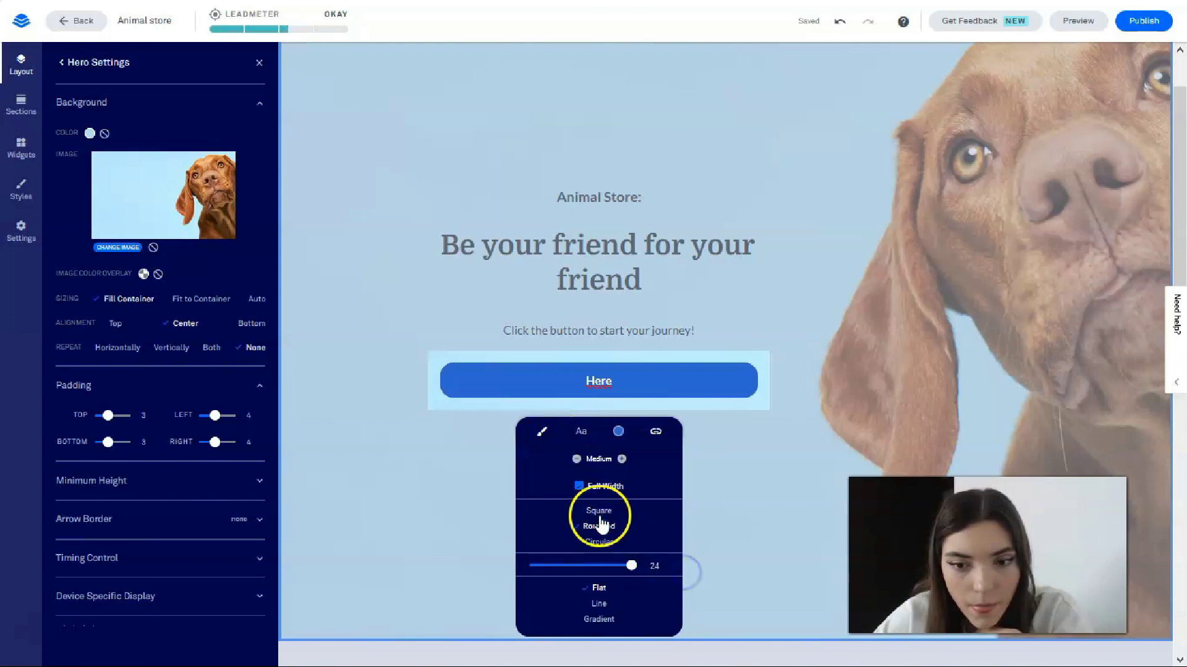
left_click(591, 487)
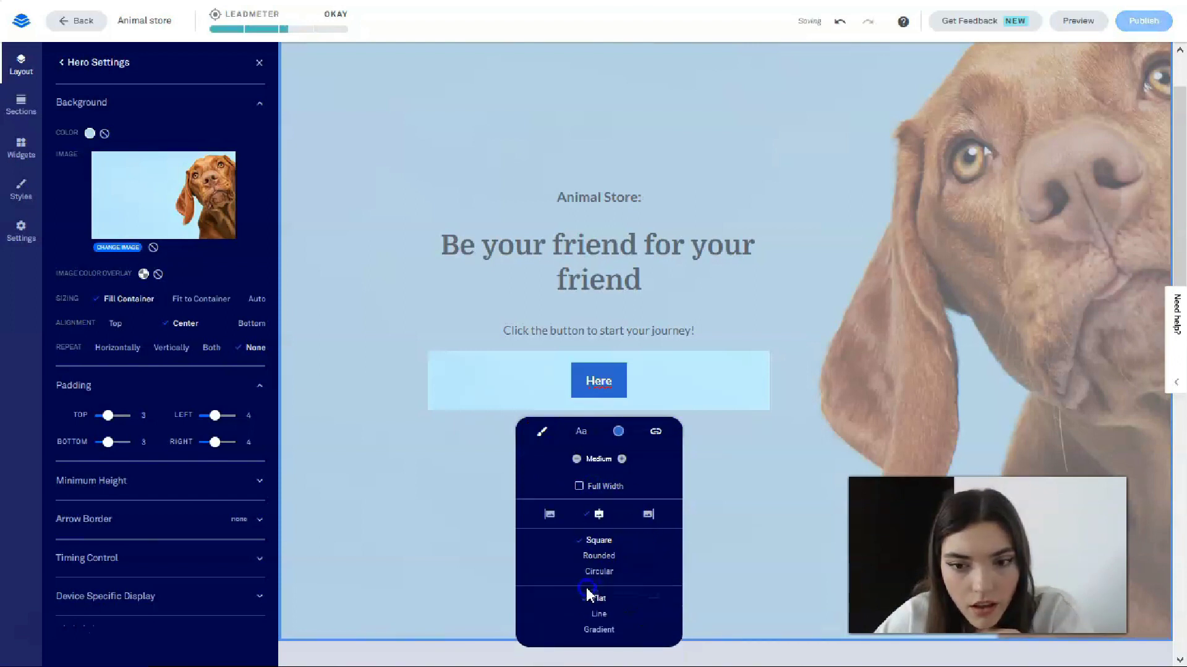
left_click(601, 571)
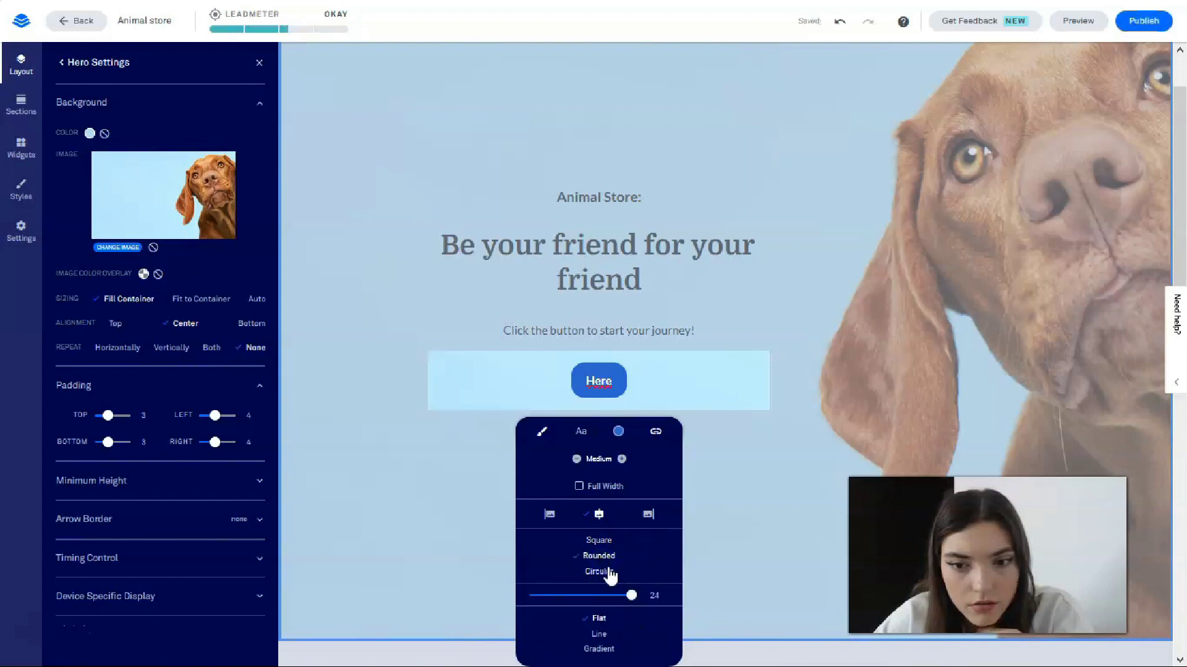
left_click(609, 612)
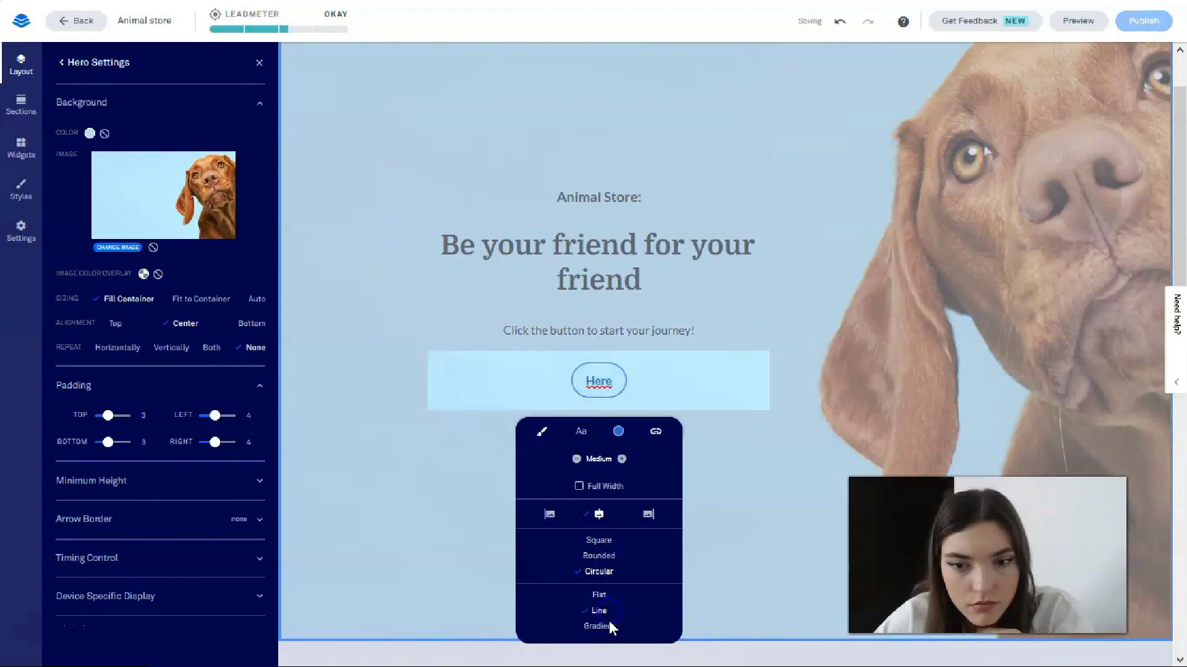
left_click(611, 627)
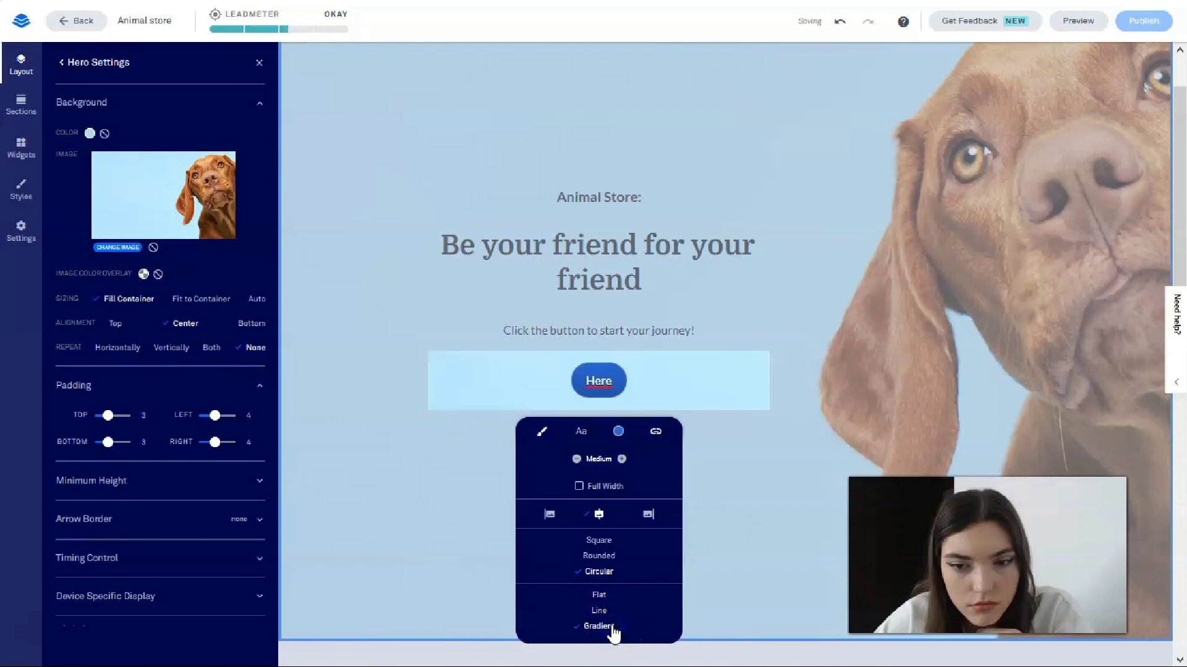
left_click(603, 613)
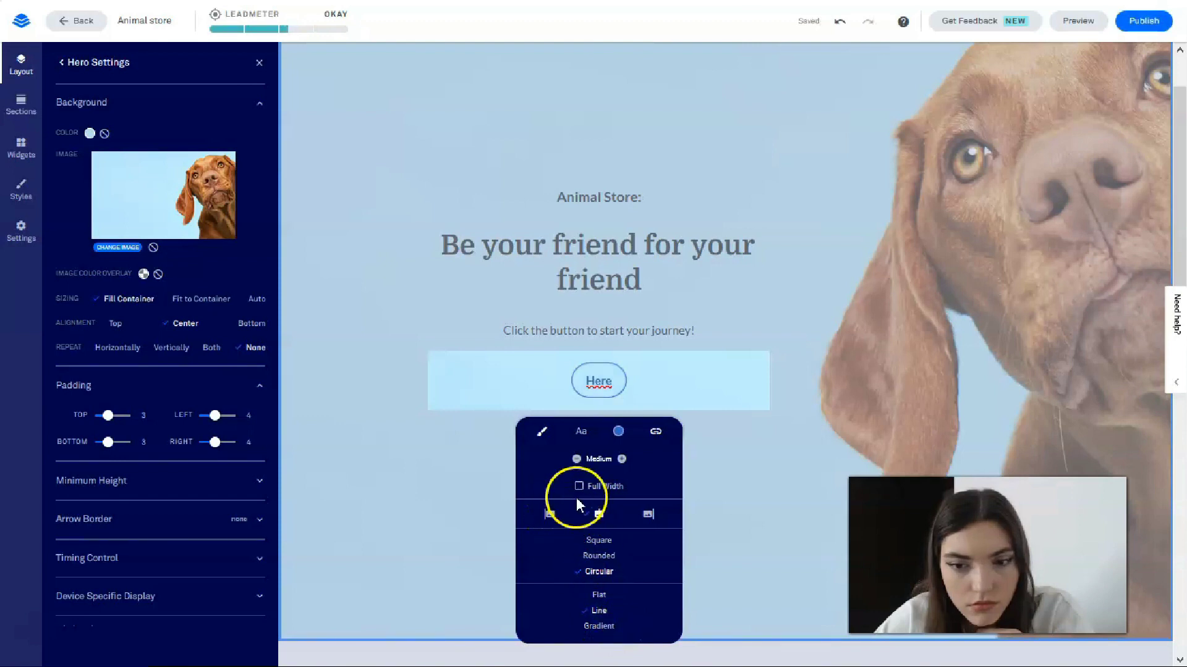
- Try Small, Medium and Large sizes, settling on Large with full width off
left_click(622, 459)
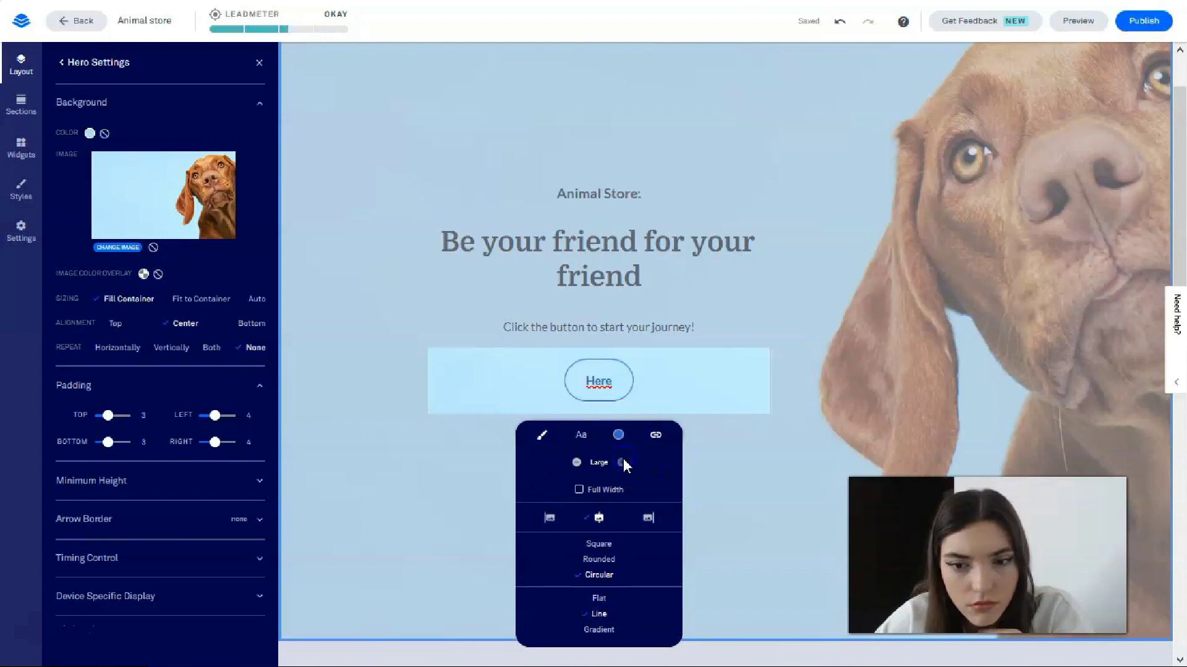
left_click(578, 488)
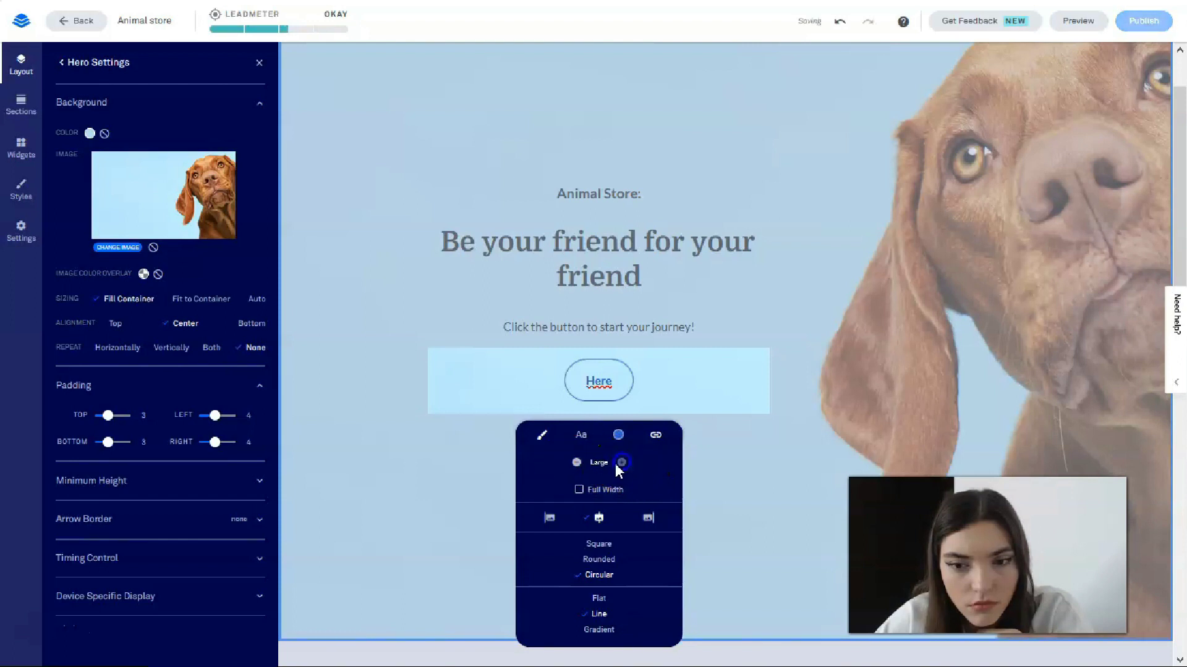
left_click(576, 462)
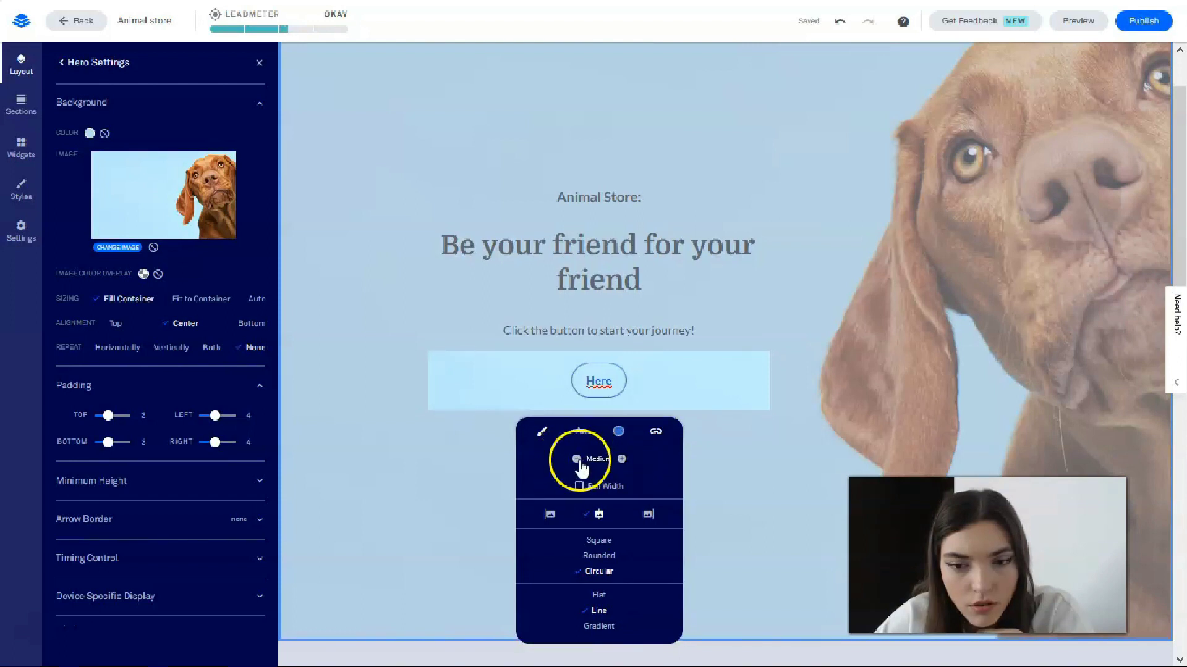
left_click(578, 460)
left_click(579, 486)
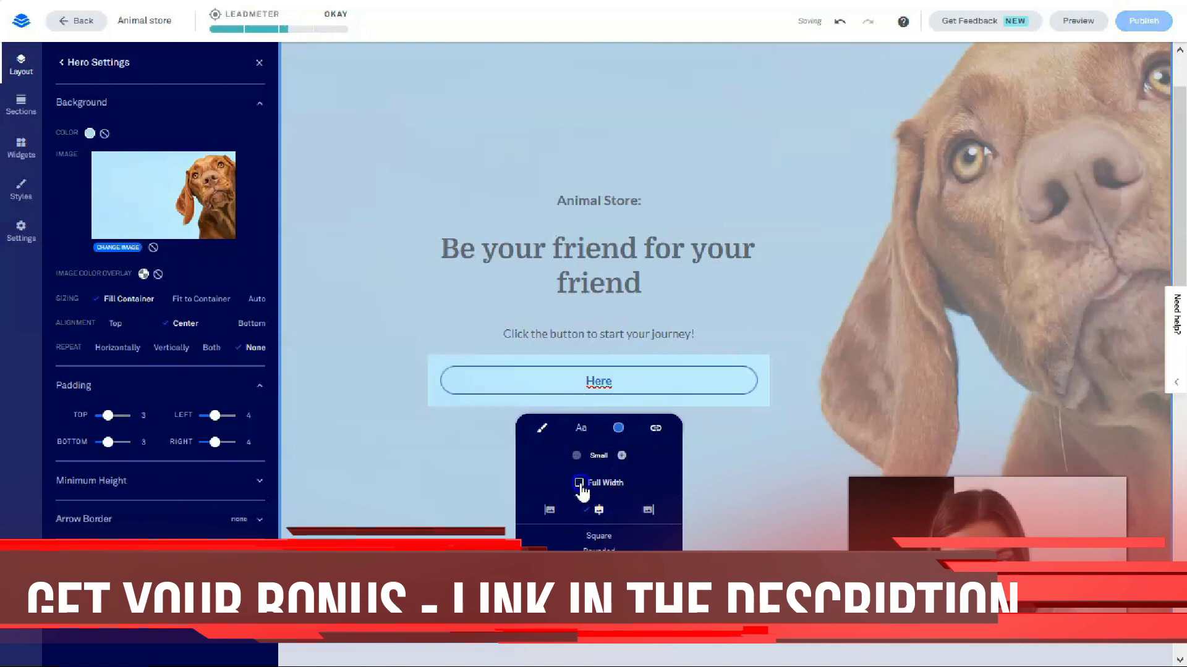
left_click(622, 457)
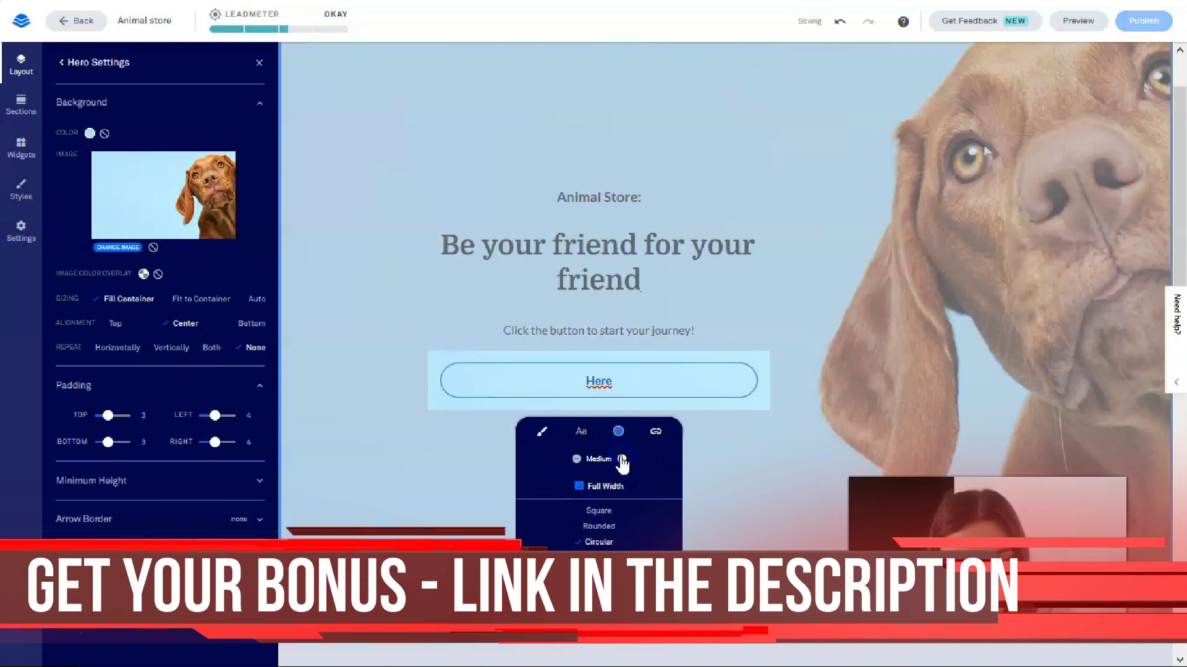
left_click(623, 459)
left_click(580, 461)
left_click(580, 461)
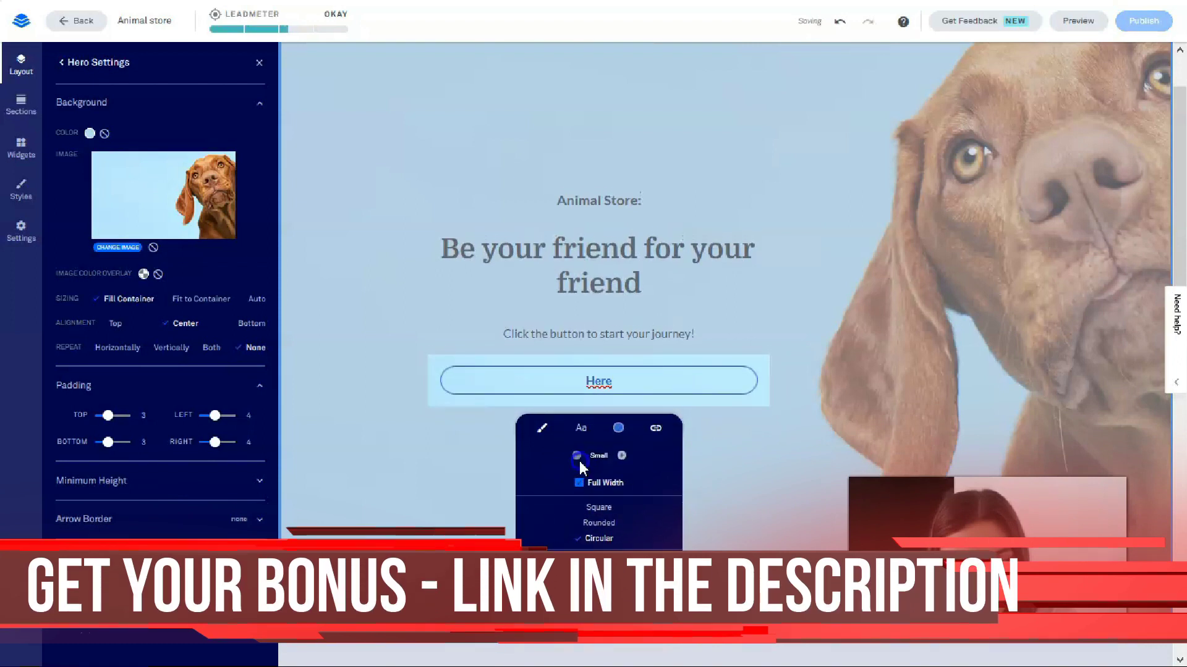
left_click(622, 460)
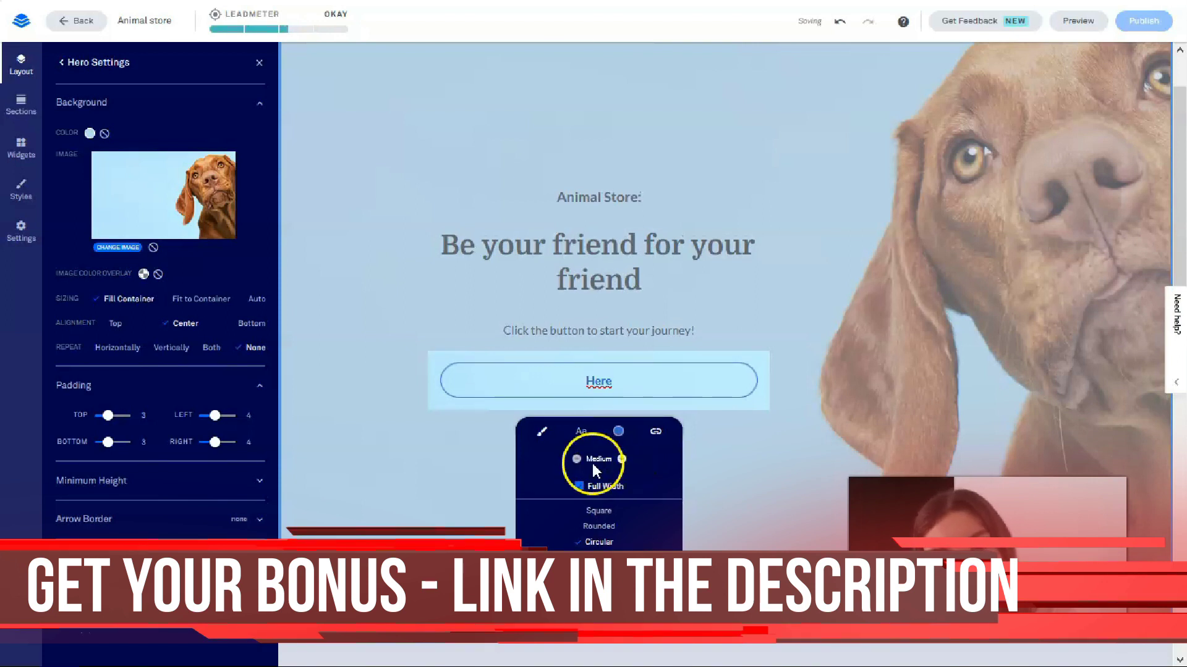
left_click(579, 488)
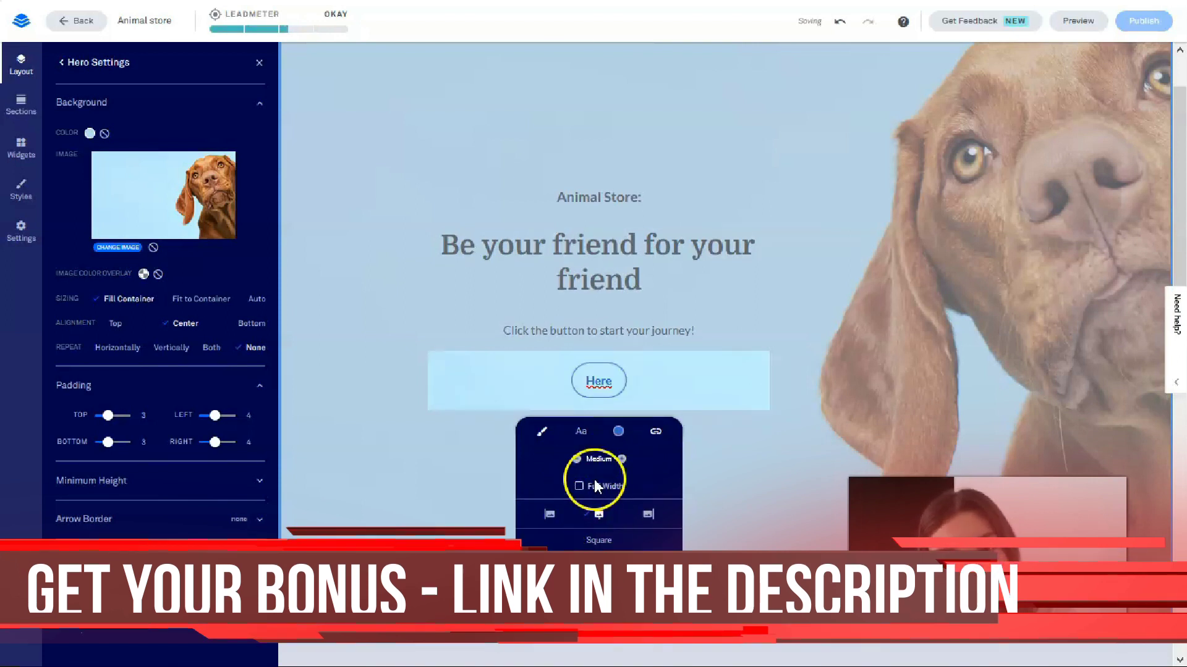
left_click(622, 459)
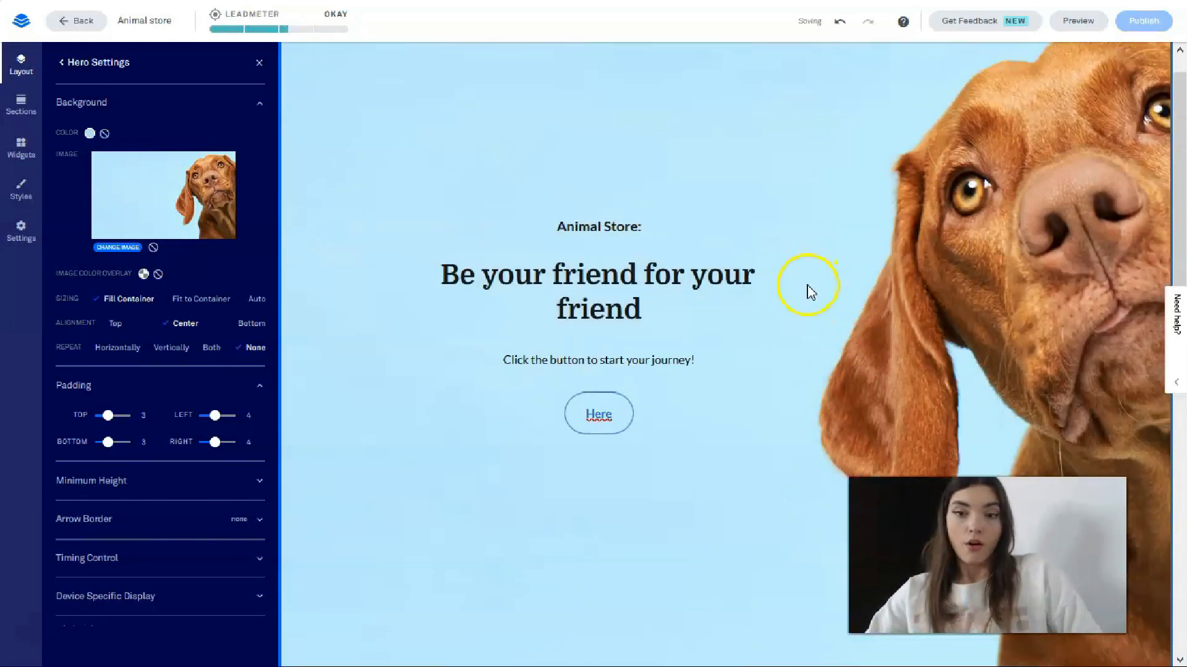
- Select the Let's get moving contact form and bring up its Lead Notifications integration settings
scroll(807, 287, "up", 1)
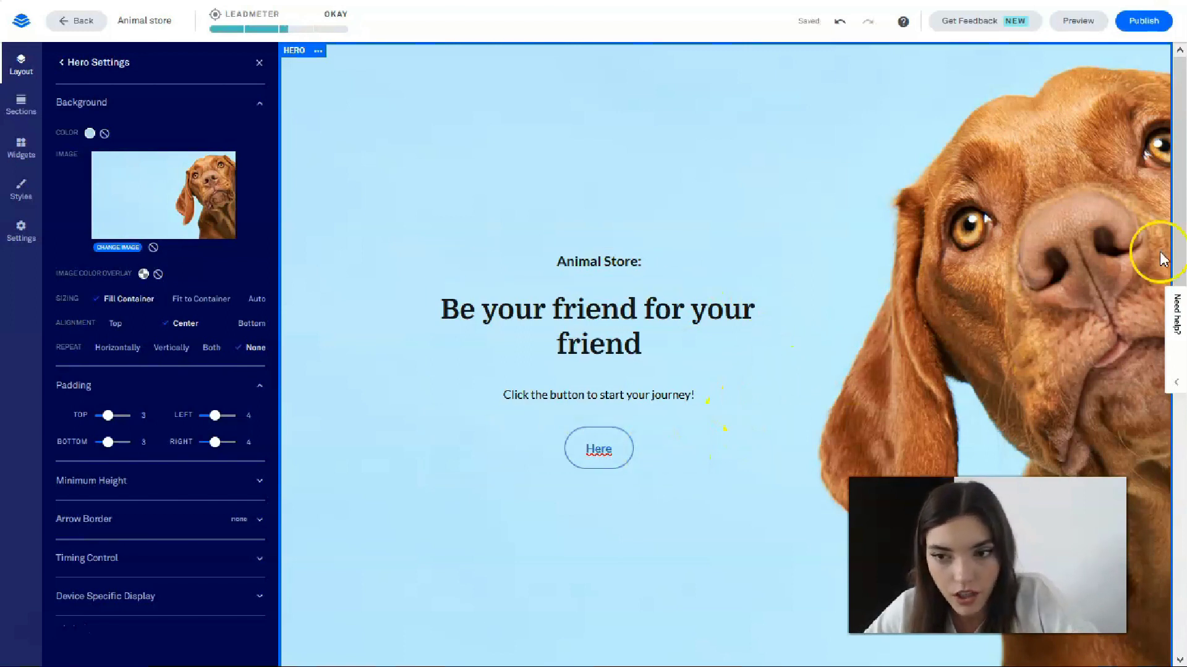
scroll(618, 420, "down", 5)
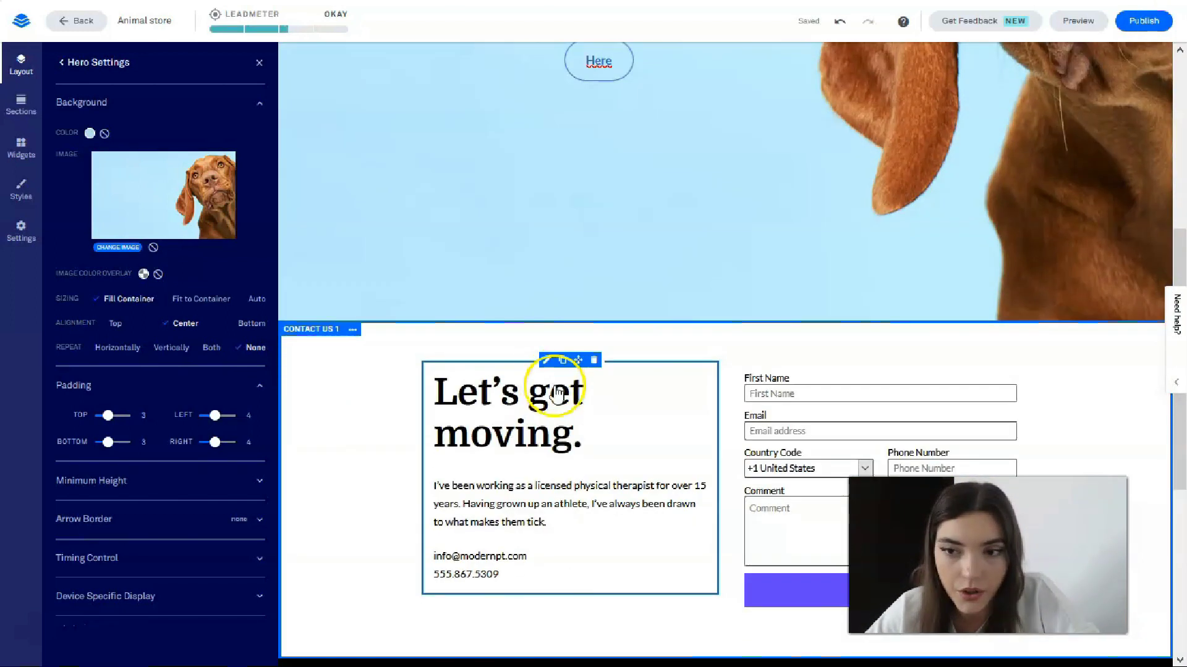
scroll(827, 319, "up", 5)
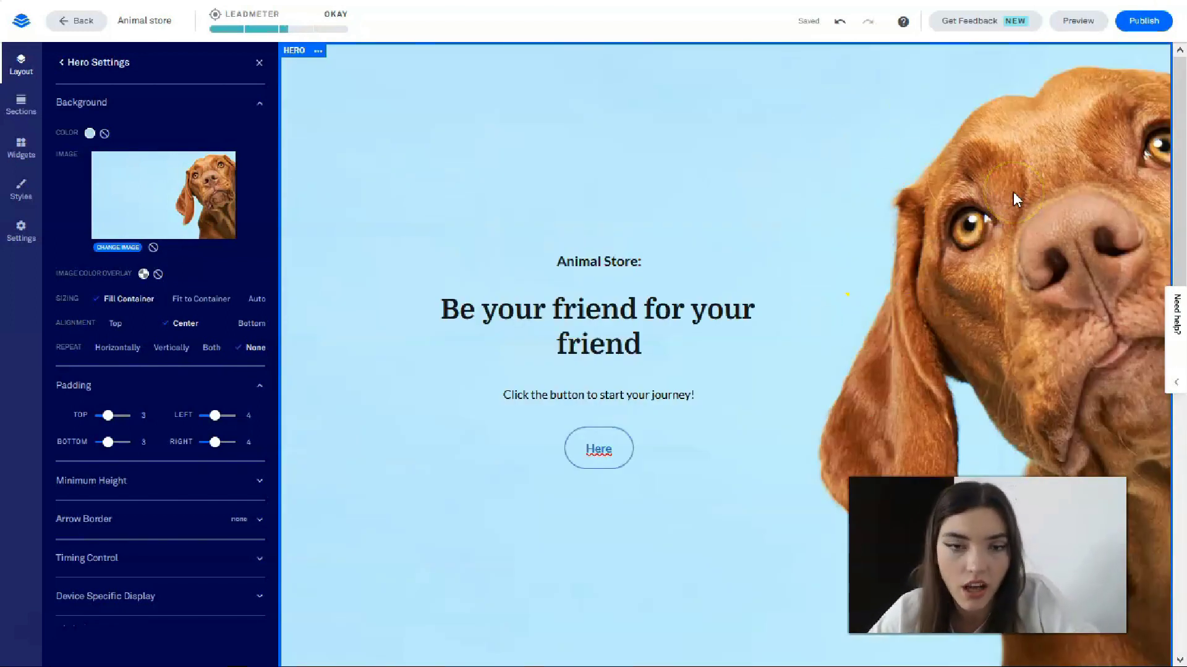
scroll(1014, 200, "down", 5)
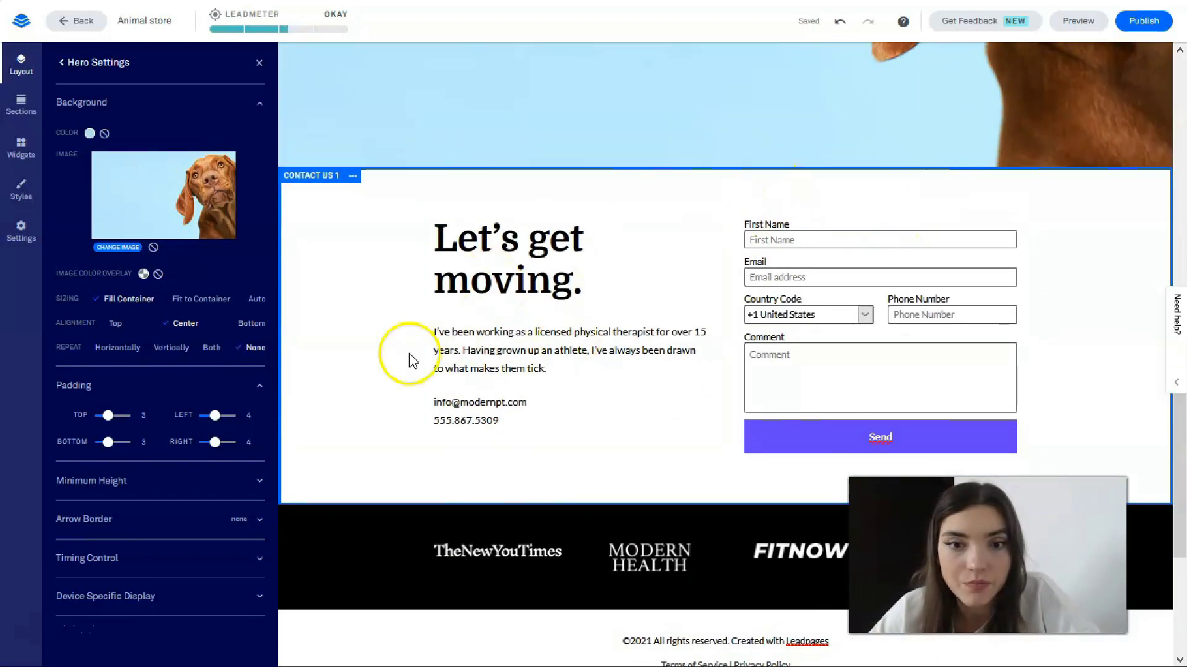
left_click(333, 263)
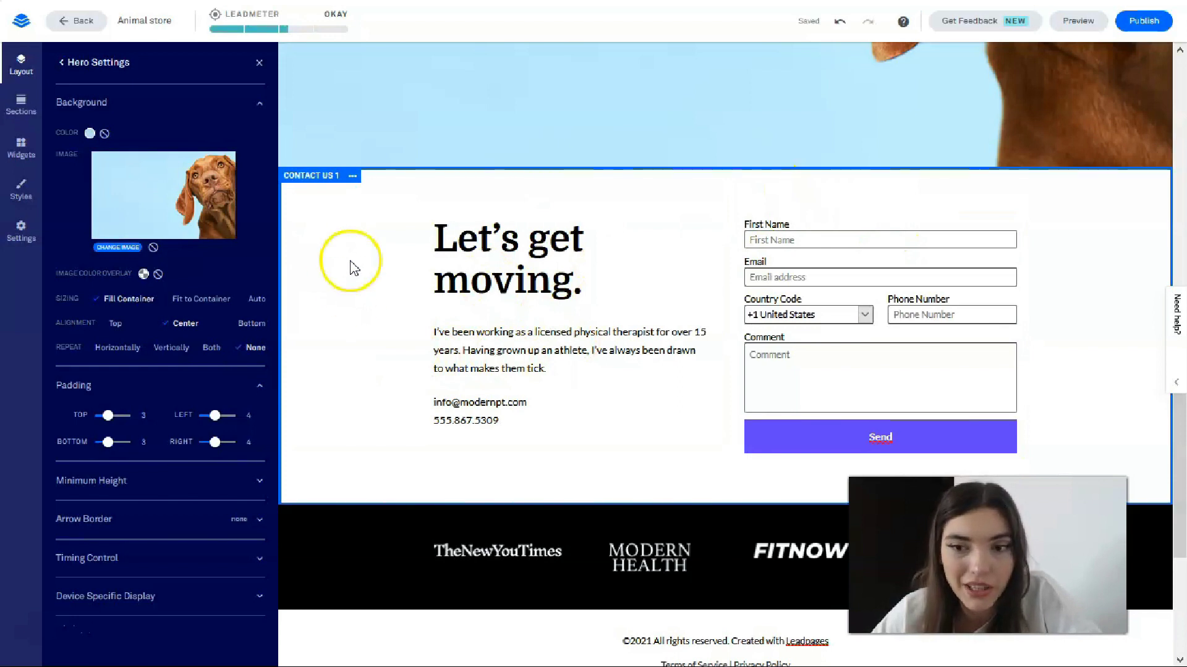
left_click(835, 447)
- Swap the Send button's purple background for the dark grey Recent Colors swatch
left_click(925, 474)
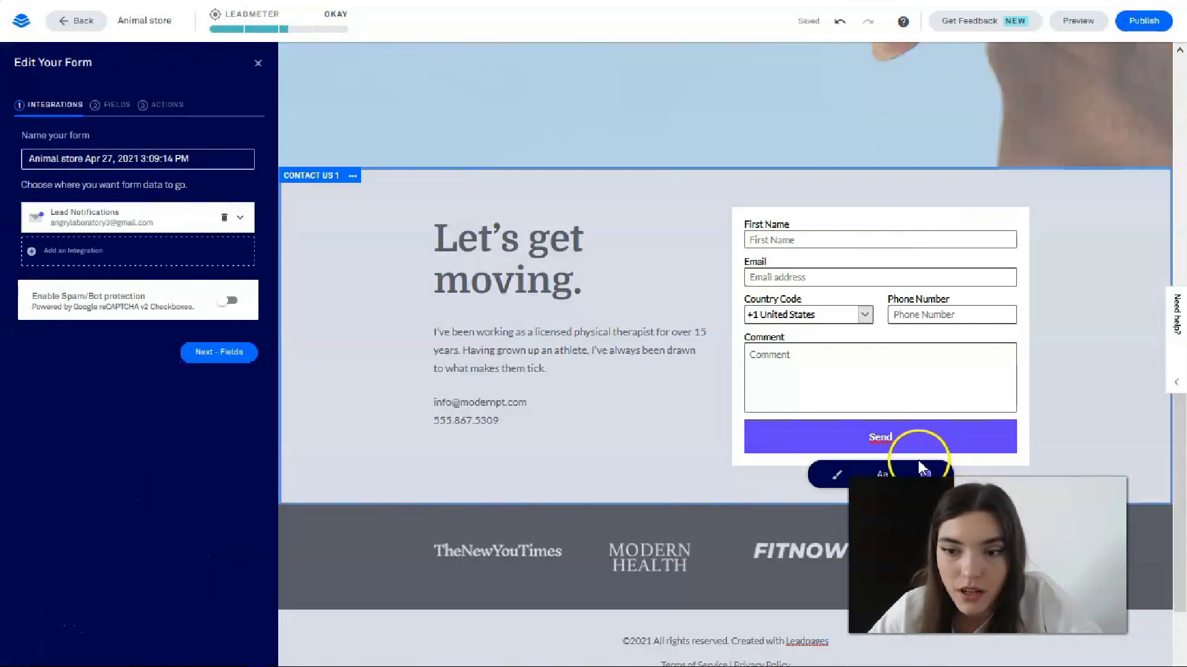
scroll(921, 466, "down", 2)
left_click(925, 340)
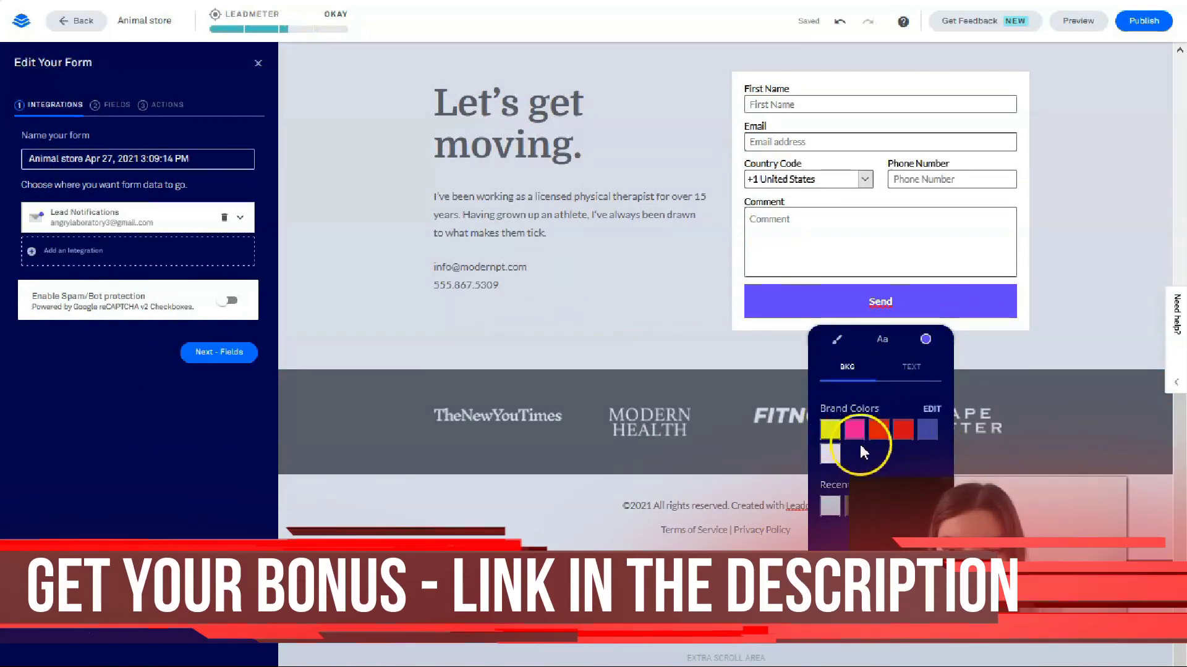
scroll(892, 461, "down", 1)
left_click(882, 468)
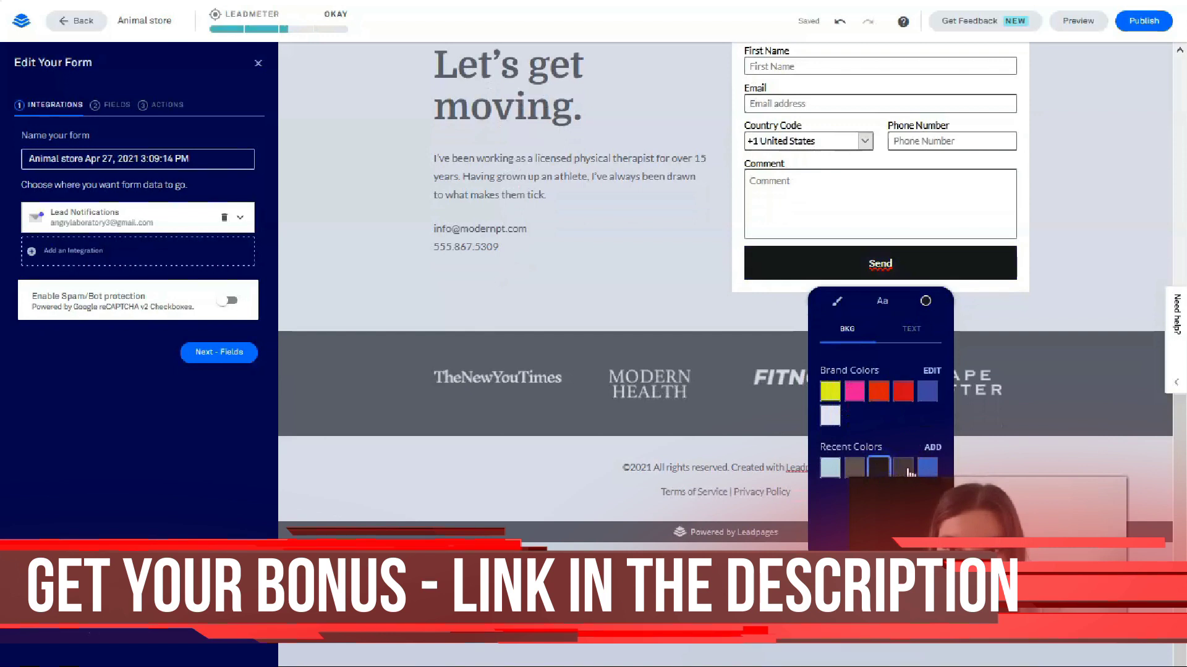
left_click(903, 468)
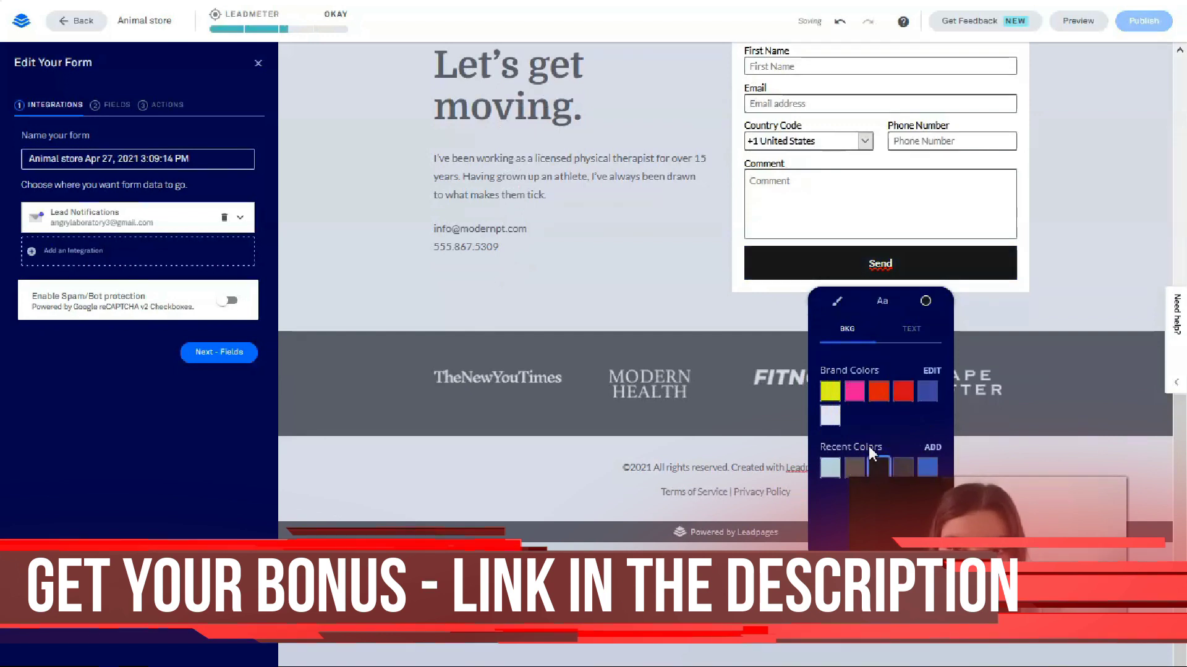
left_click(1058, 196)
scroll(991, 314, "up", 5)
scroll(991, 313, "down", 5)
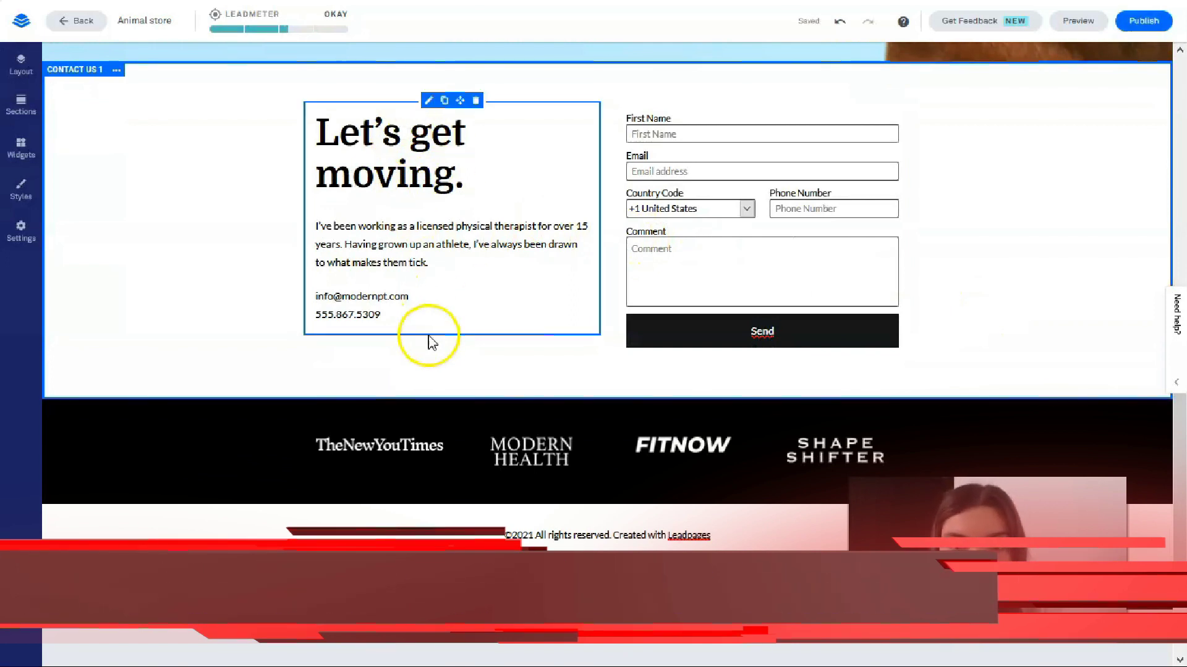
- Colour the "Let's get moving." heading with the recent blue swatch
left_click_drag(472, 188, 444, 179)
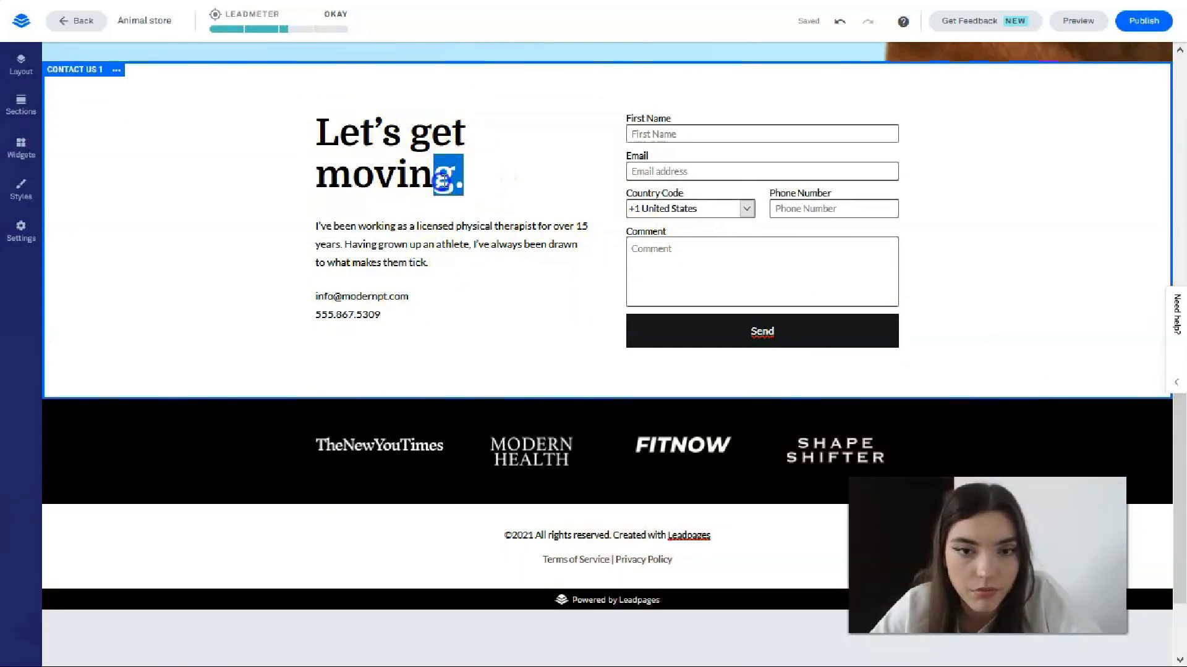
left_click(410, 318)
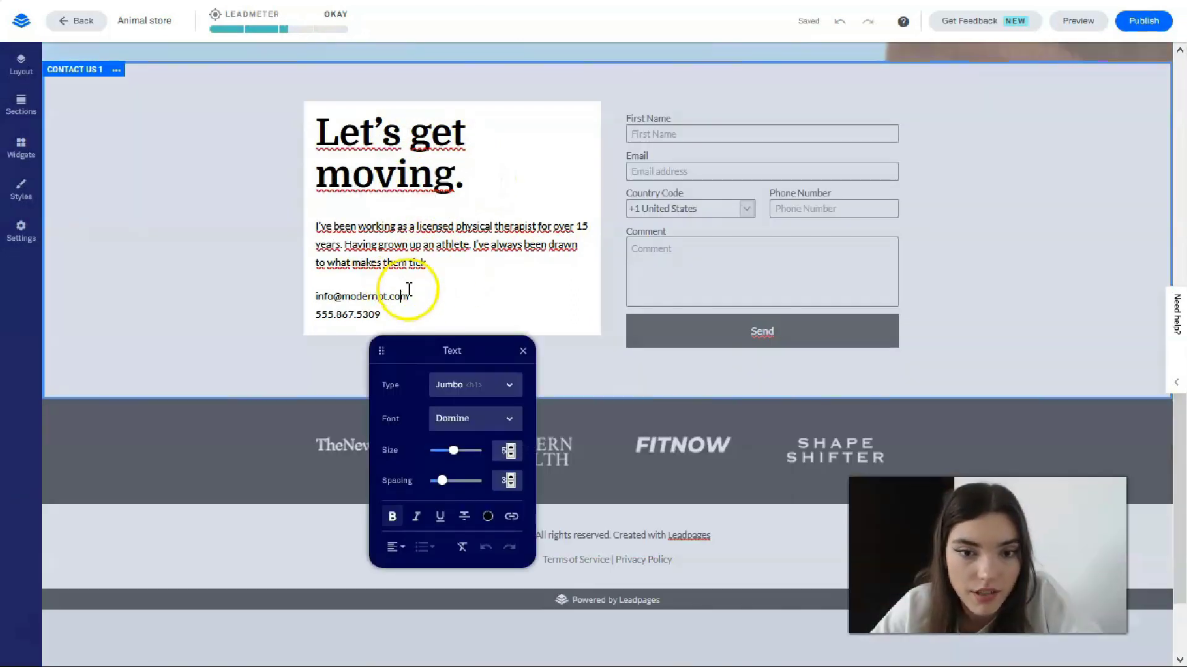
triple_click(397, 254)
left_click_drag(473, 187, 309, 137)
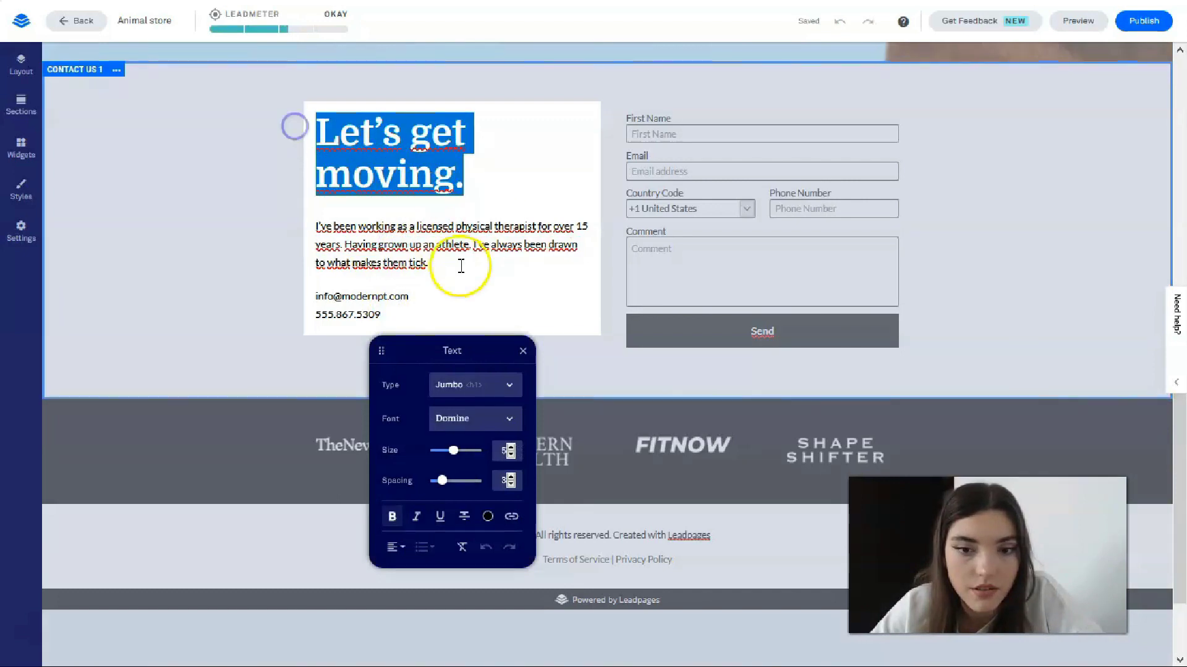
left_click(488, 516)
left_click(491, 465)
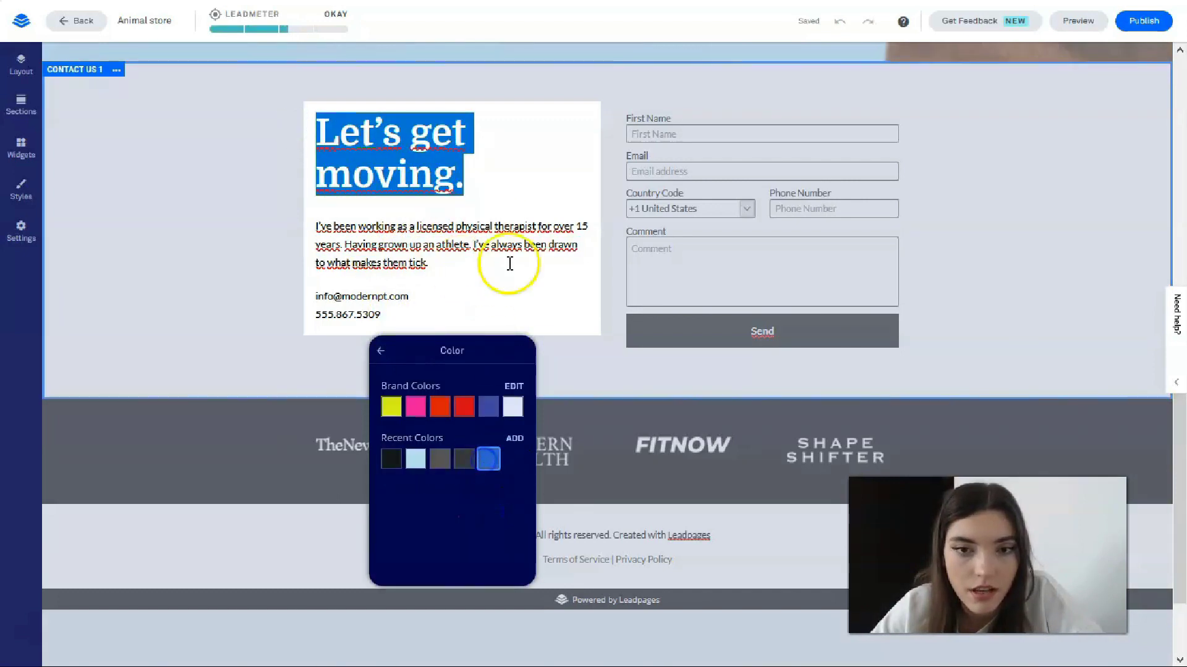
left_click(154, 221)
scroll(856, 275, "up", 5)
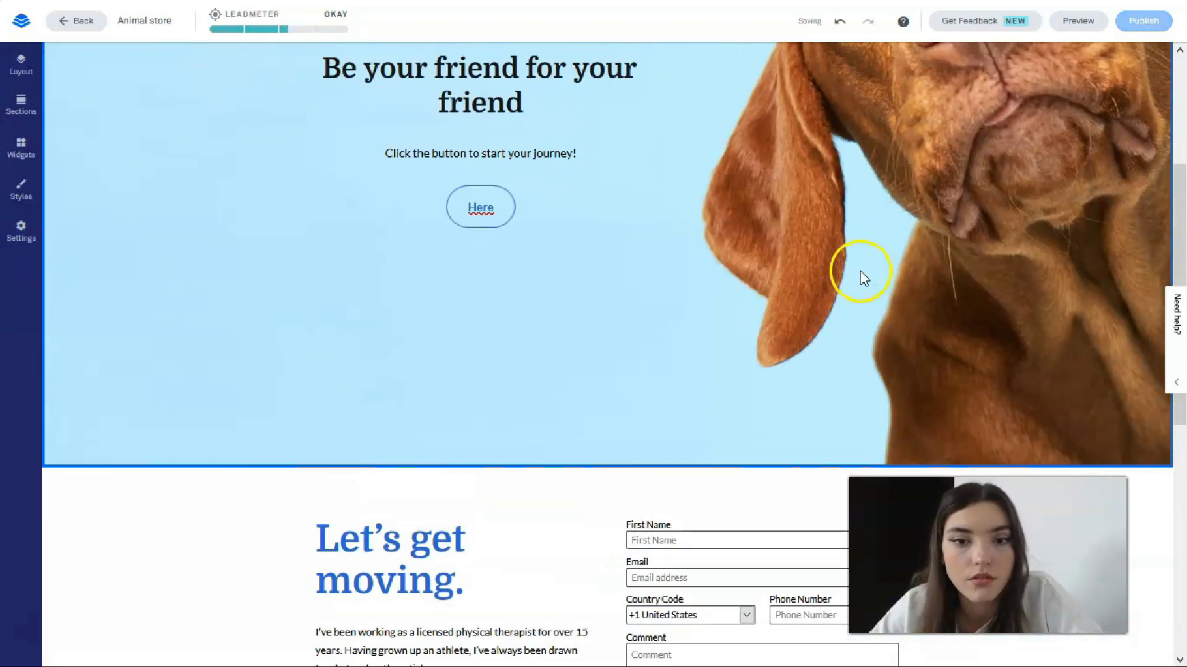
scroll(859, 276, "down", 1)
scroll(803, 260, "down", 5)
scroll(484, 323, "up", 10)
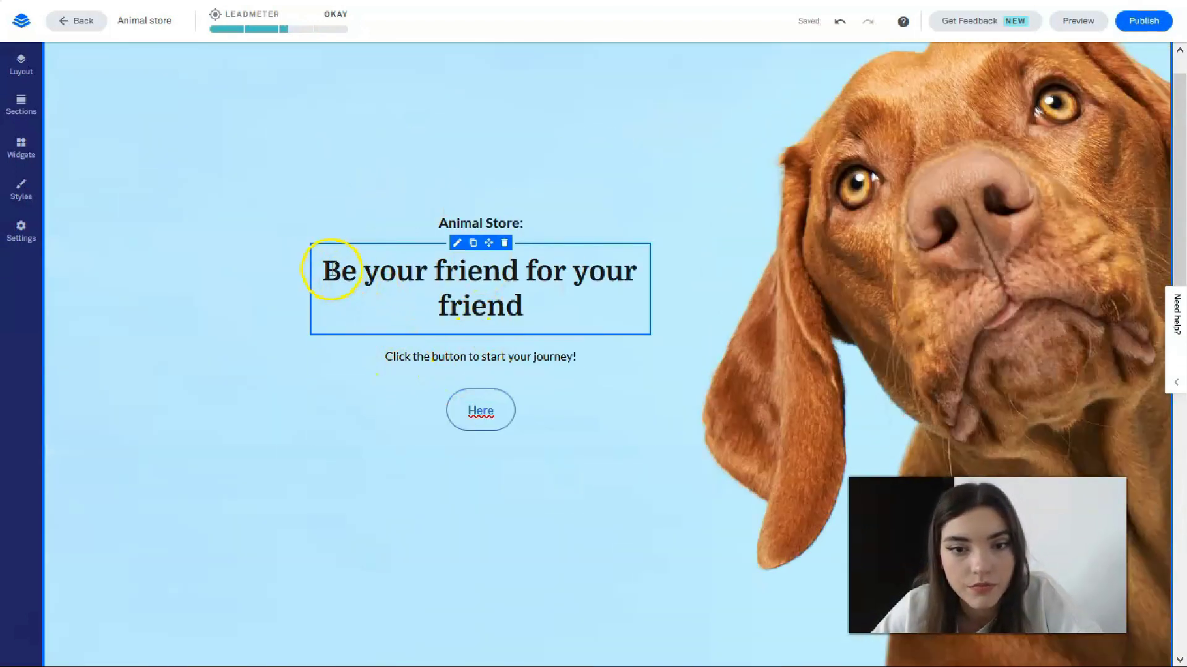
- Apply the same recent blue to the "Be your friend for your friend" headline
left_click_drag(332, 271, 538, 314)
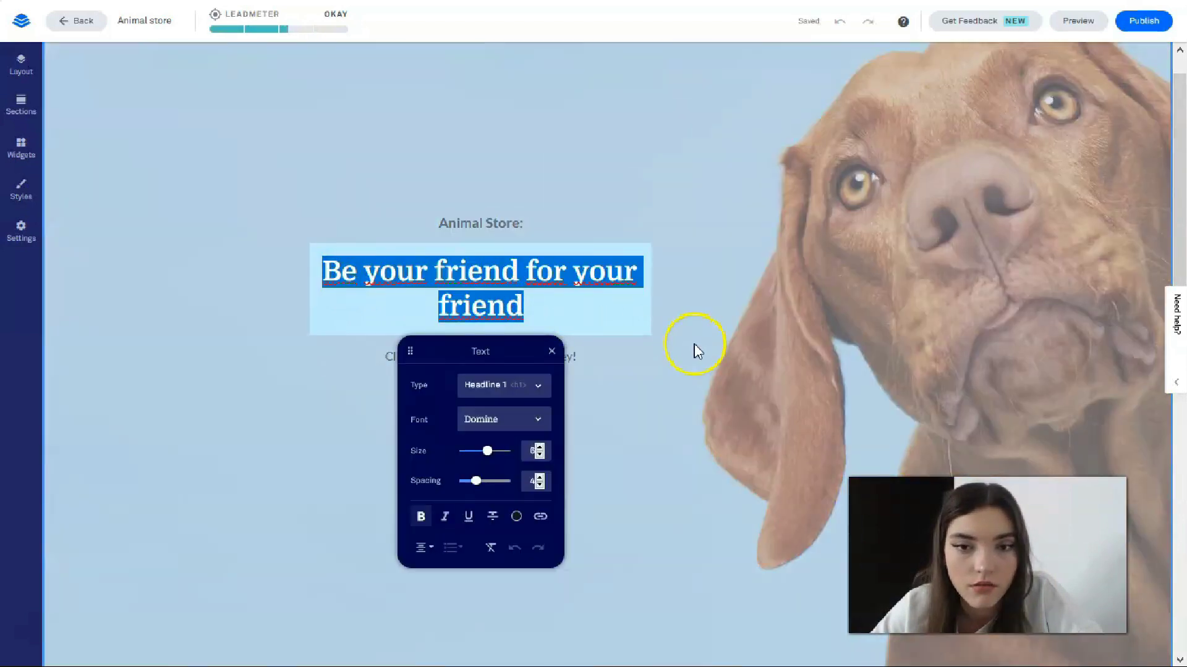
left_click(697, 351)
scroll(807, 251, "down", 1)
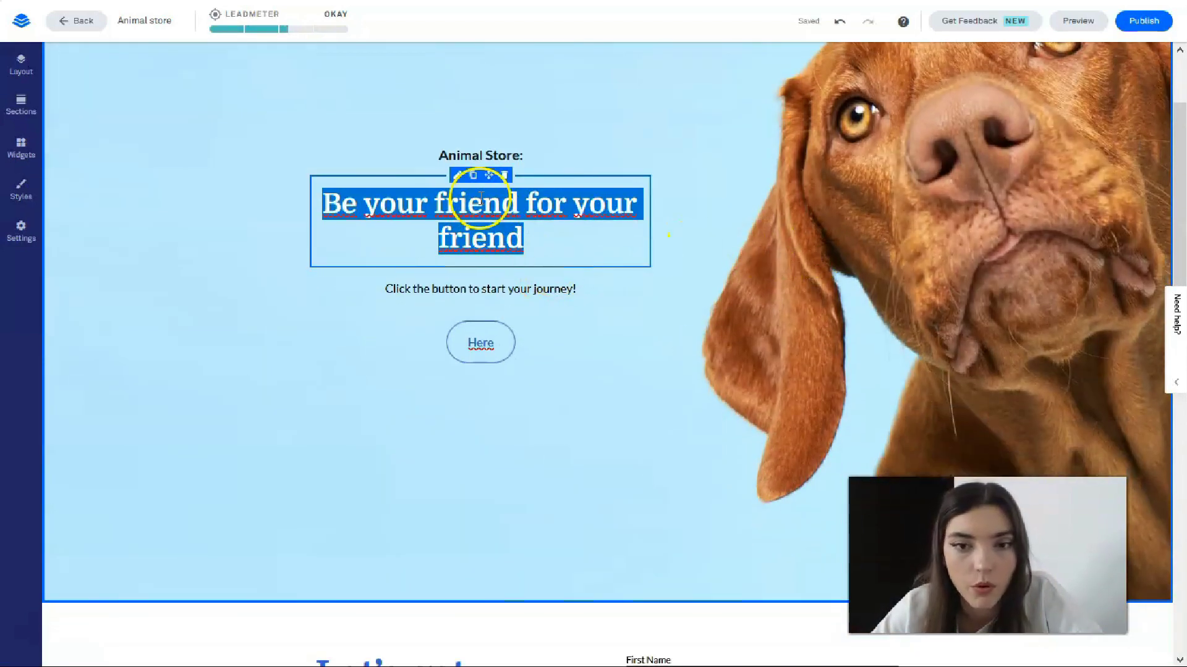
left_click(458, 176)
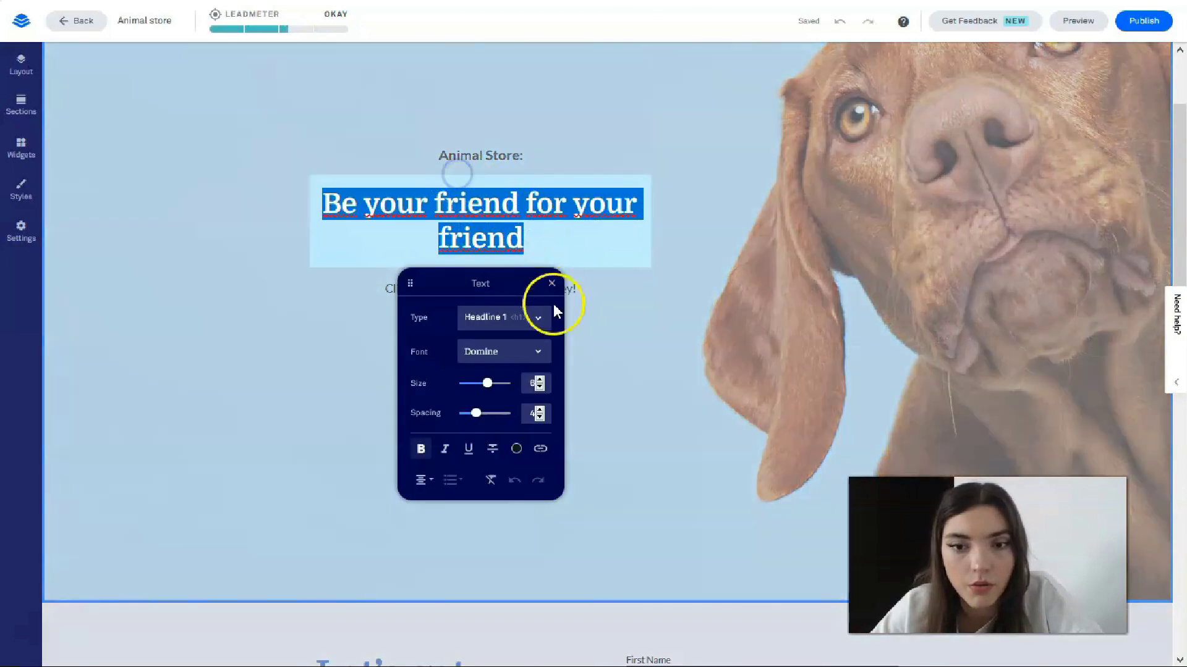
left_click(519, 456)
left_click(516, 393)
left_click(613, 380)
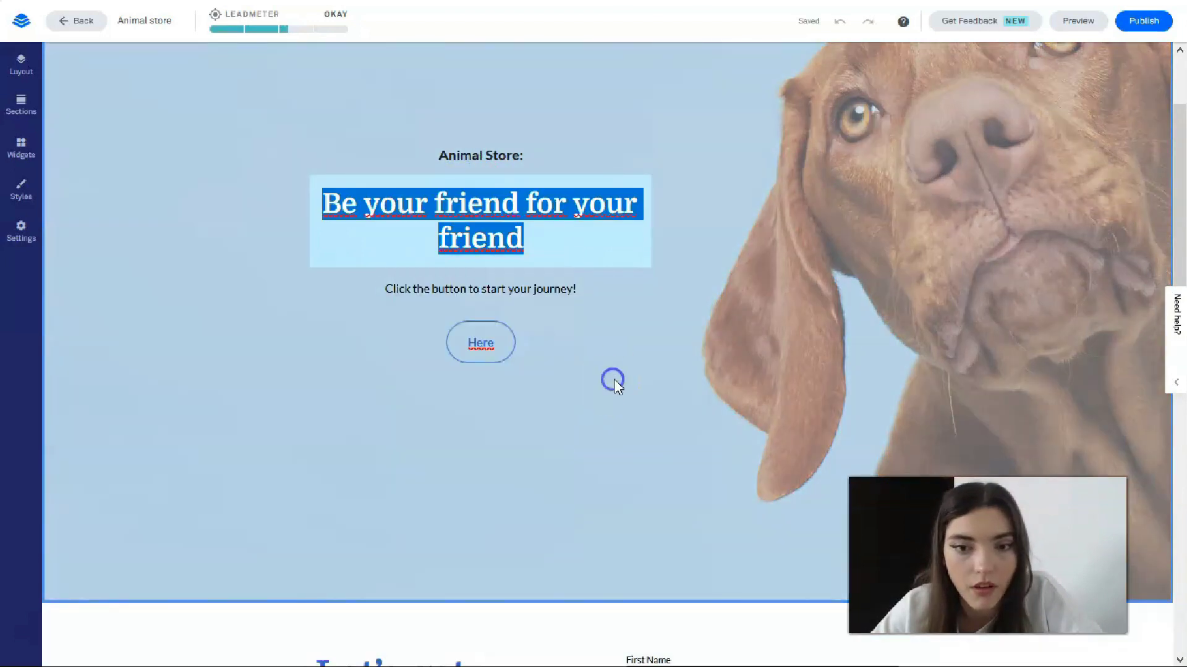
scroll(680, 355, "down", 7)
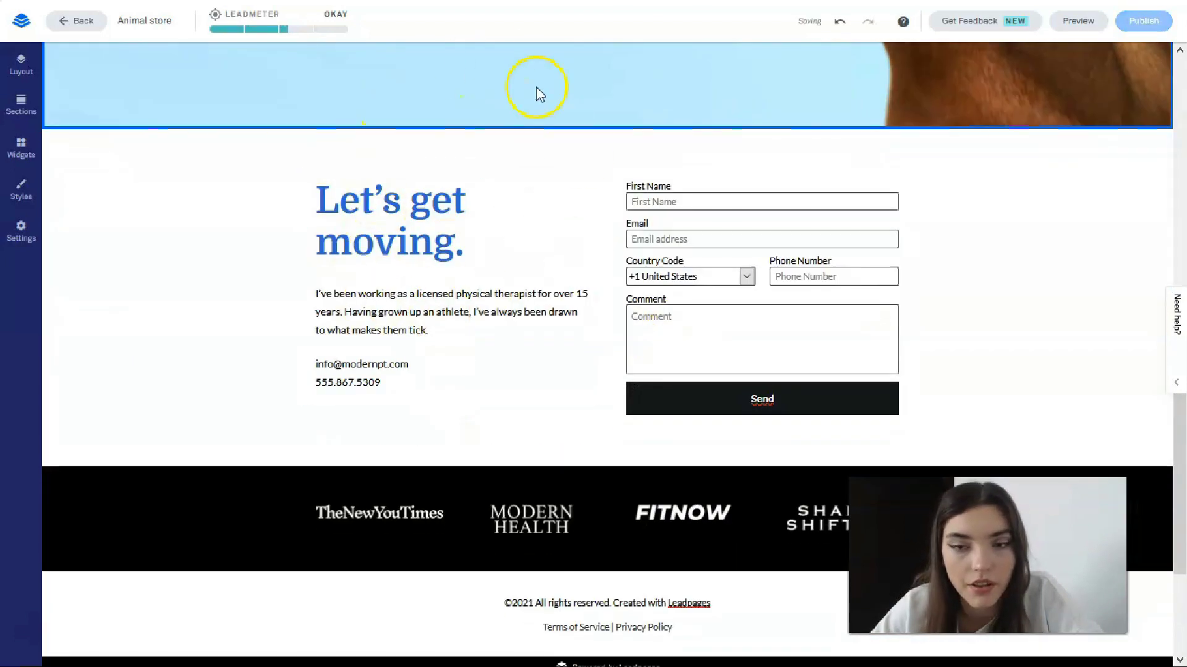
- Turn the contact section's email address and phone number lines blue
scroll(544, 123, "up", 6)
scroll(513, 247, "down", 5)
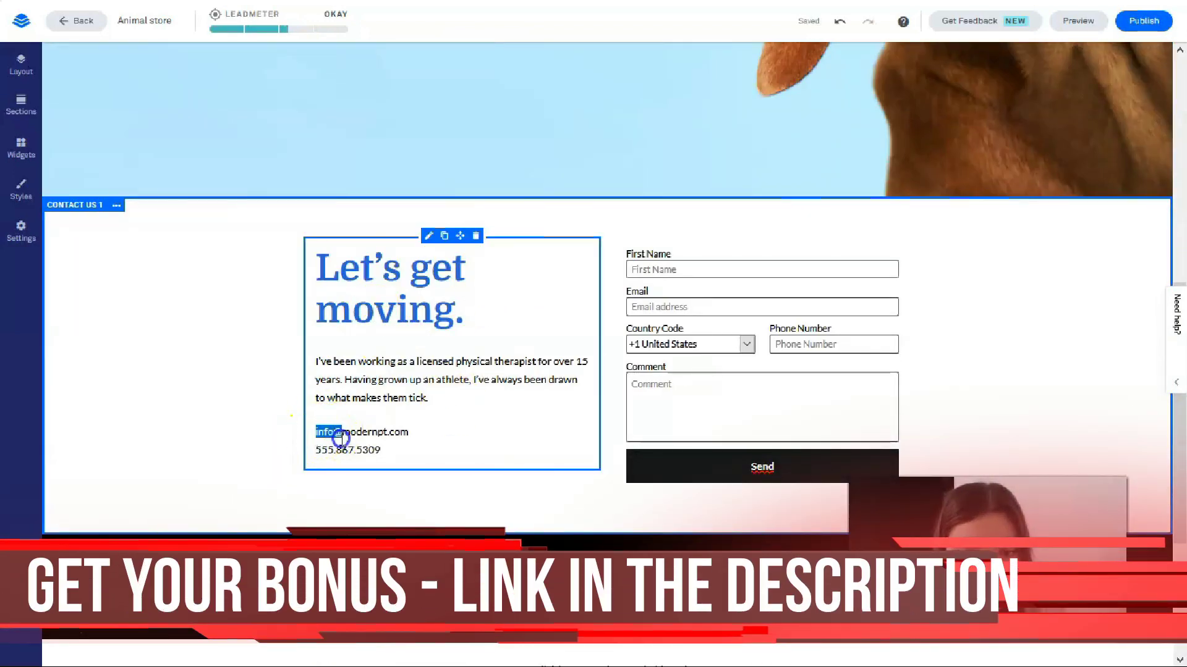
left_click_drag(340, 439, 379, 456)
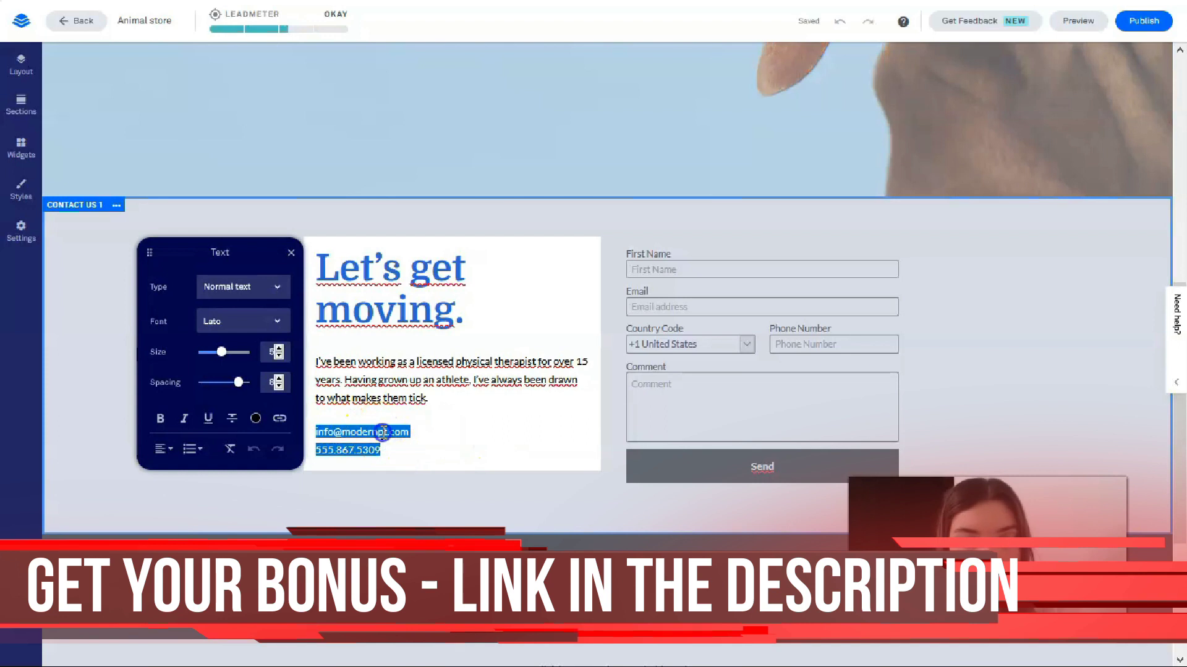
left_click(383, 433)
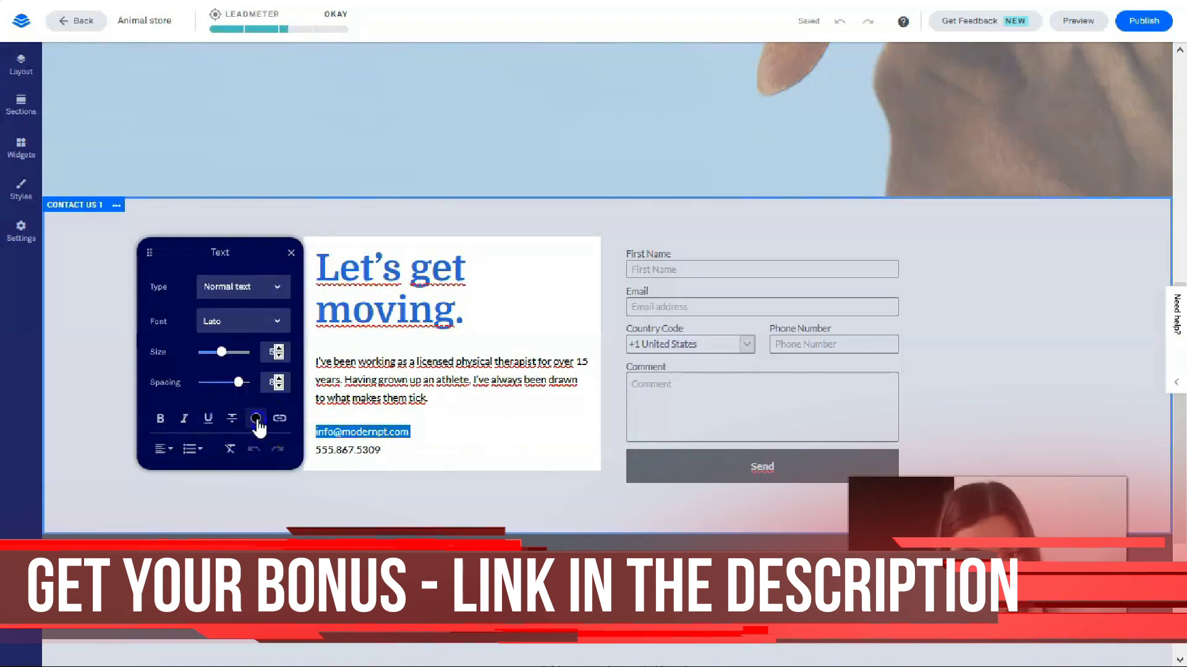
left_click(256, 418)
left_click(256, 361)
left_click_drag(431, 438, 309, 456)
left_click(257, 361)
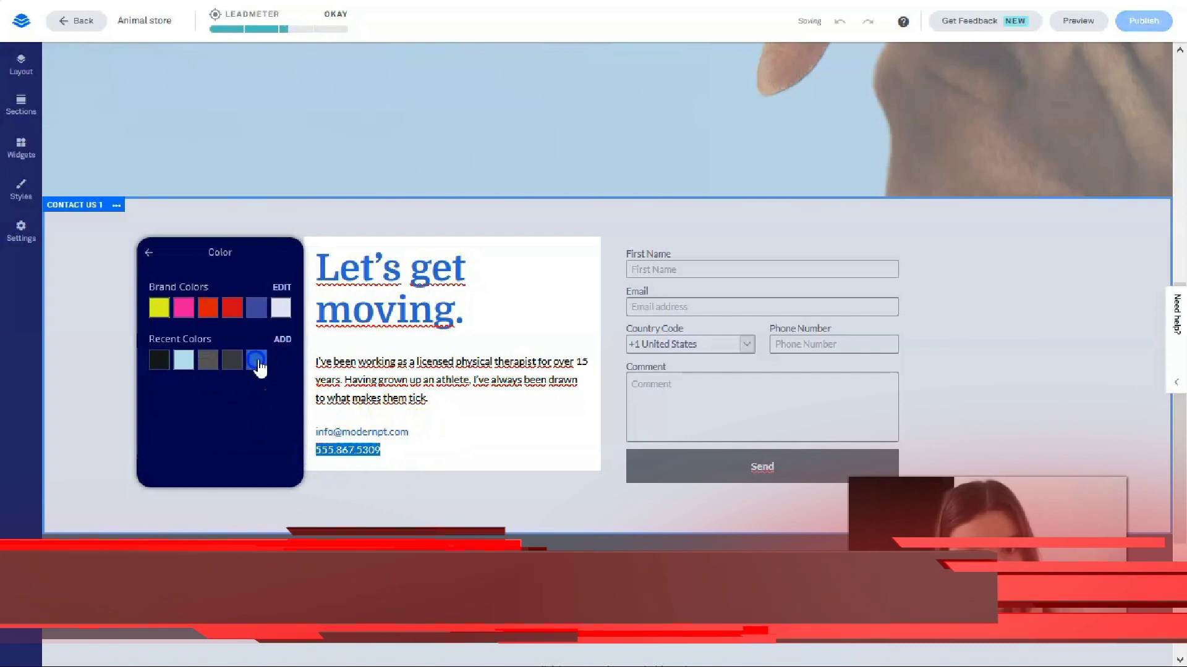
left_click(413, 494)
scroll(901, 368, "down", 2)
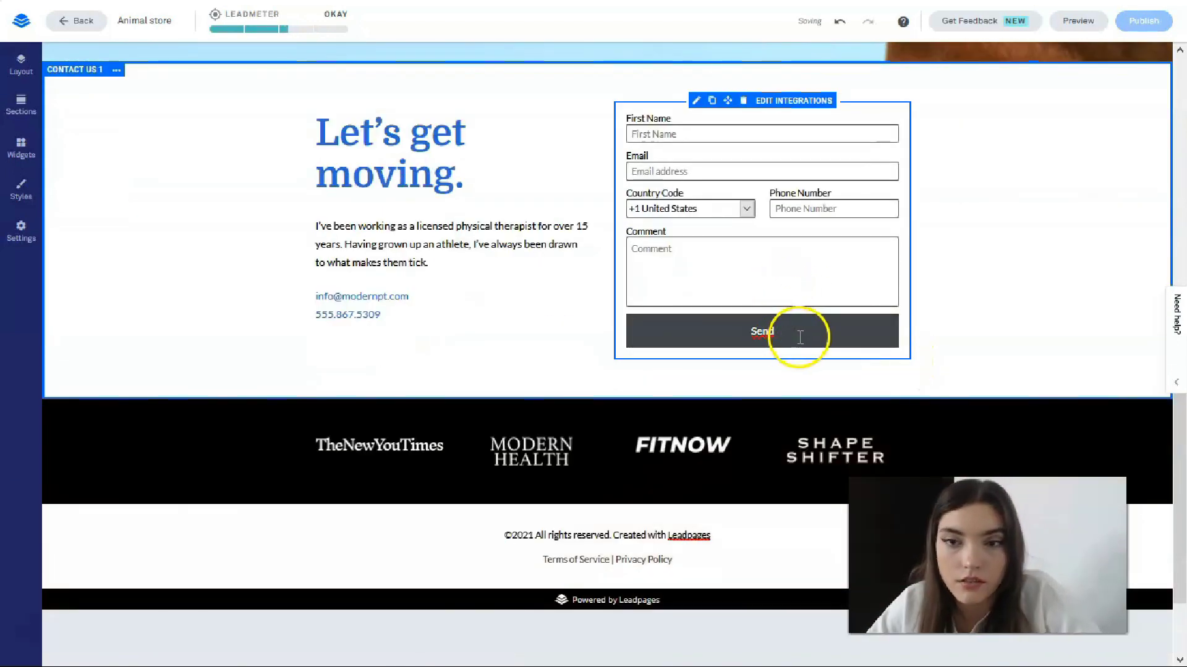
- Give the form's Send button a blue background
left_click(779, 336)
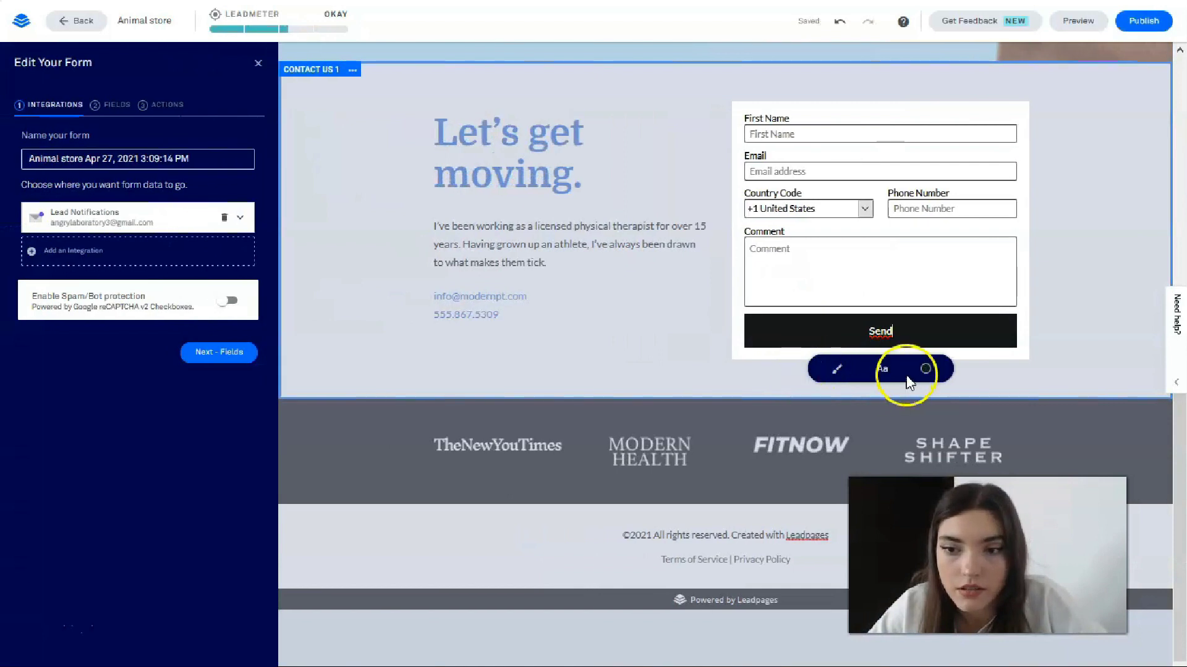
left_click(926, 369)
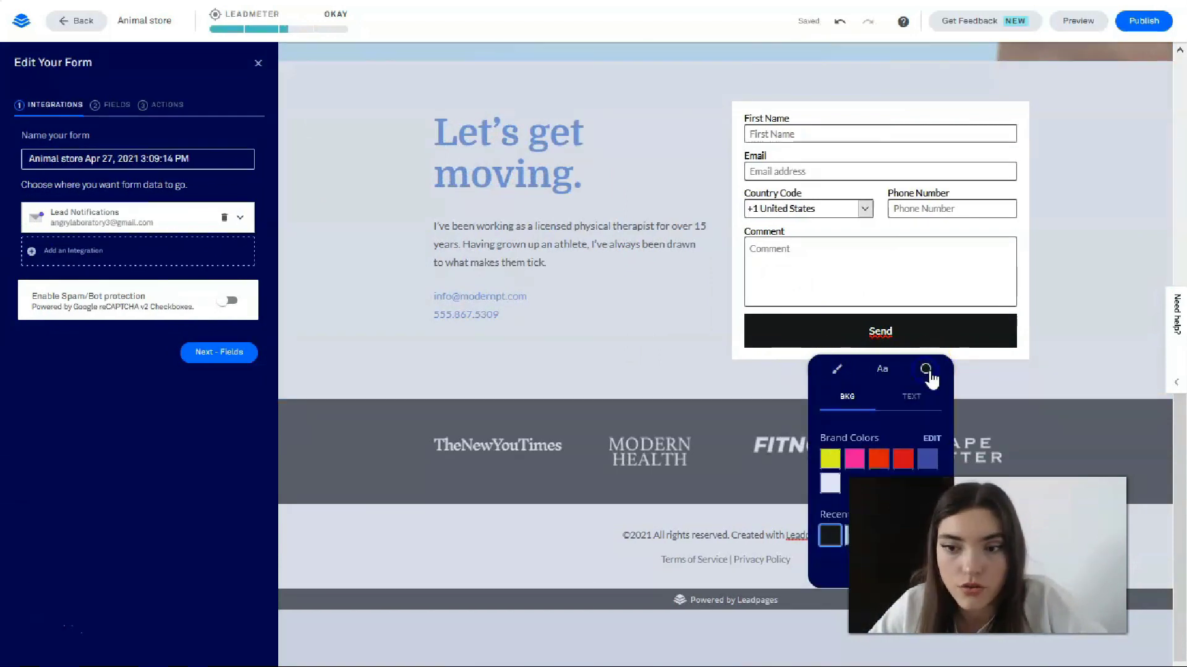
scroll(928, 448, "down", 1)
left_click(929, 468)
left_click(1118, 352)
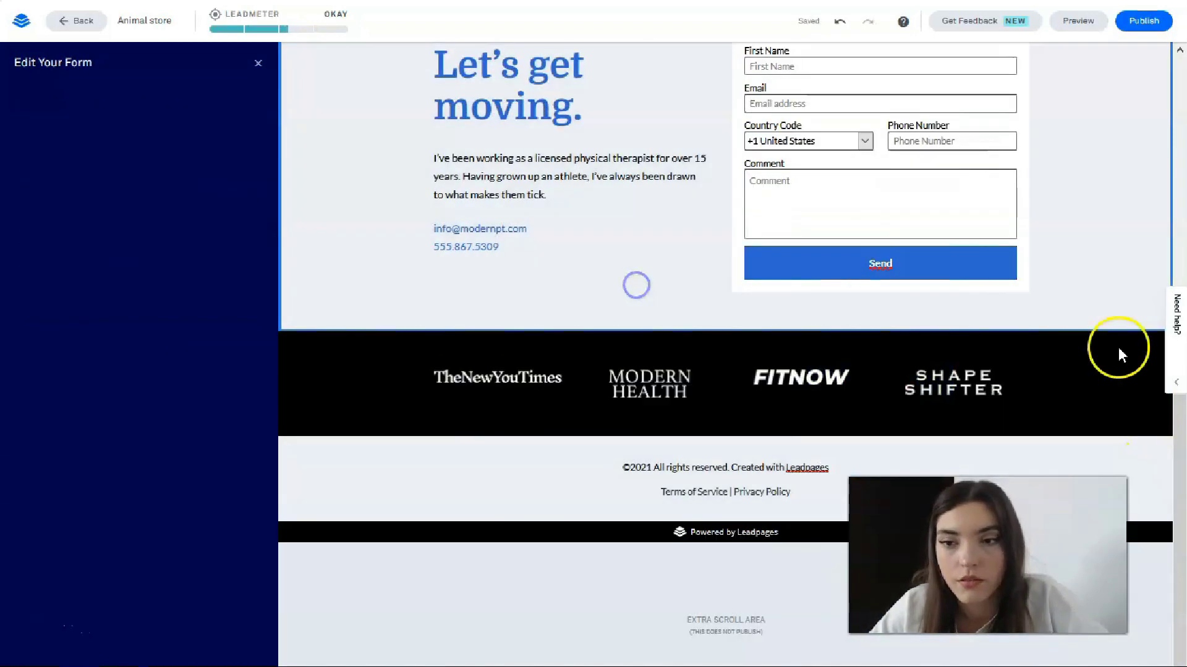
scroll(900, 265, "up", 4)
scroll(938, 212, "down", 4)
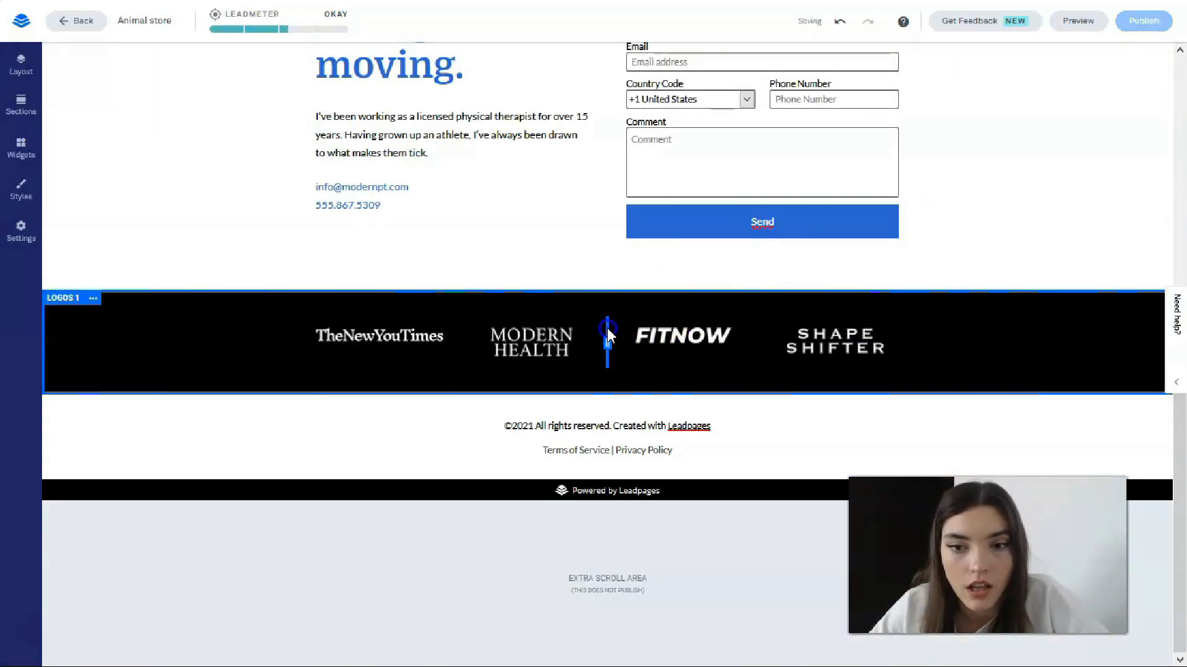
- Delete the TheNewYouTimes, MODERN HEALTH and SHAPE SHIFTER logos, keeping only FITNOW
left_click(403, 316)
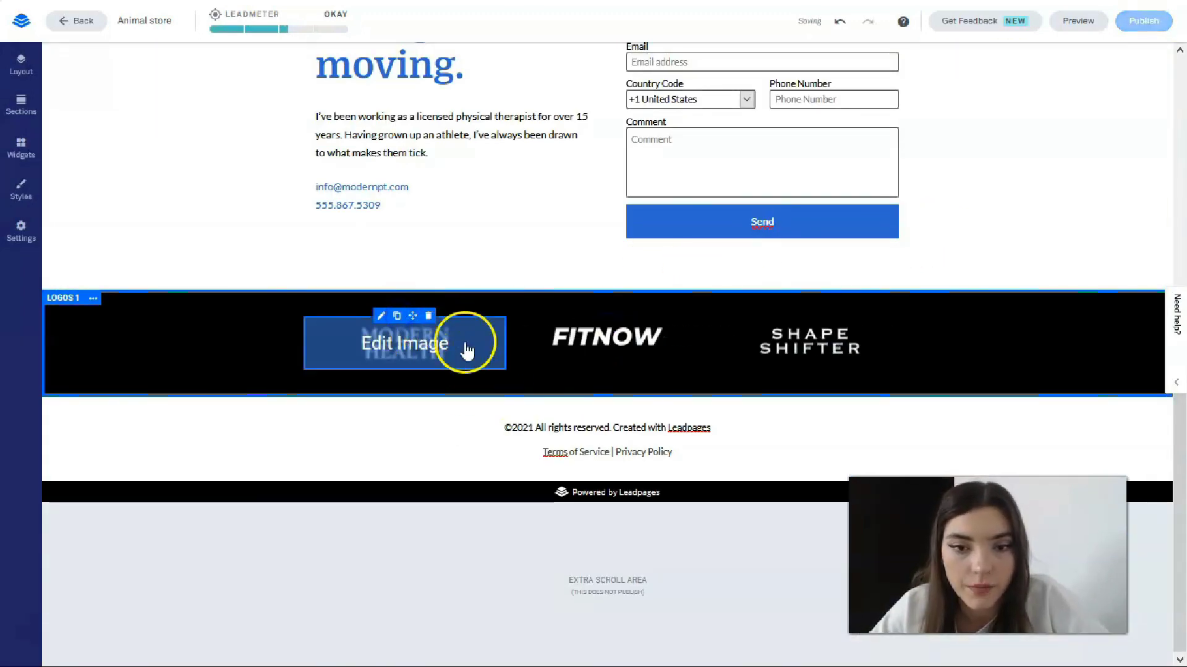
left_click(426, 317)
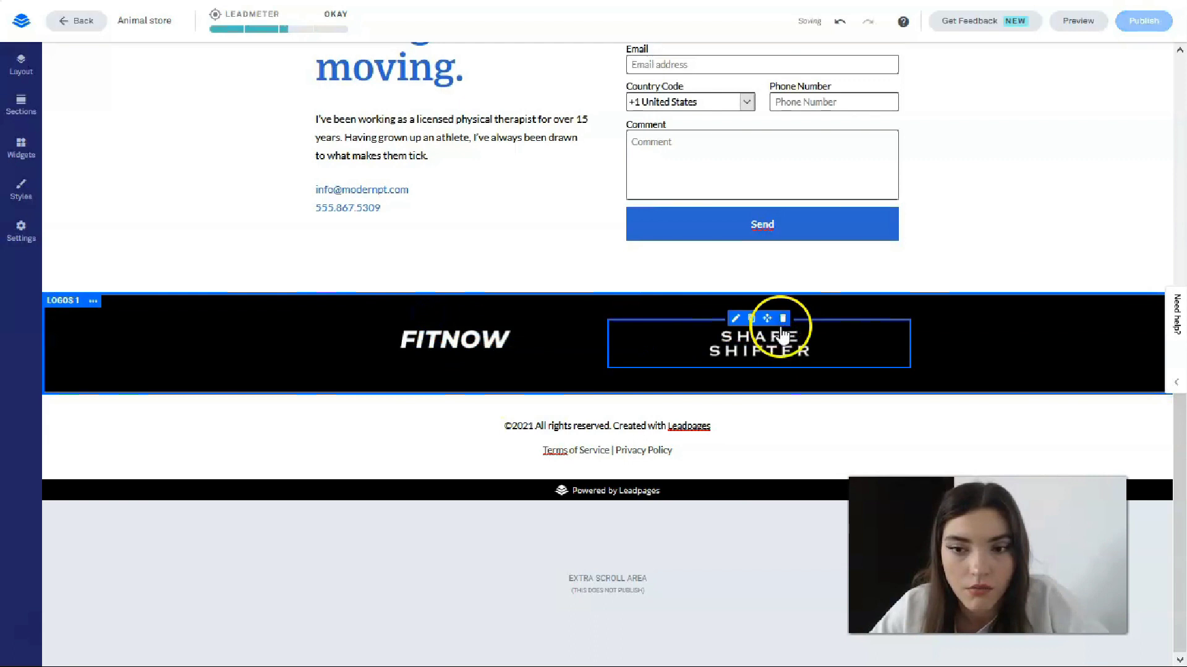
left_click(785, 317)
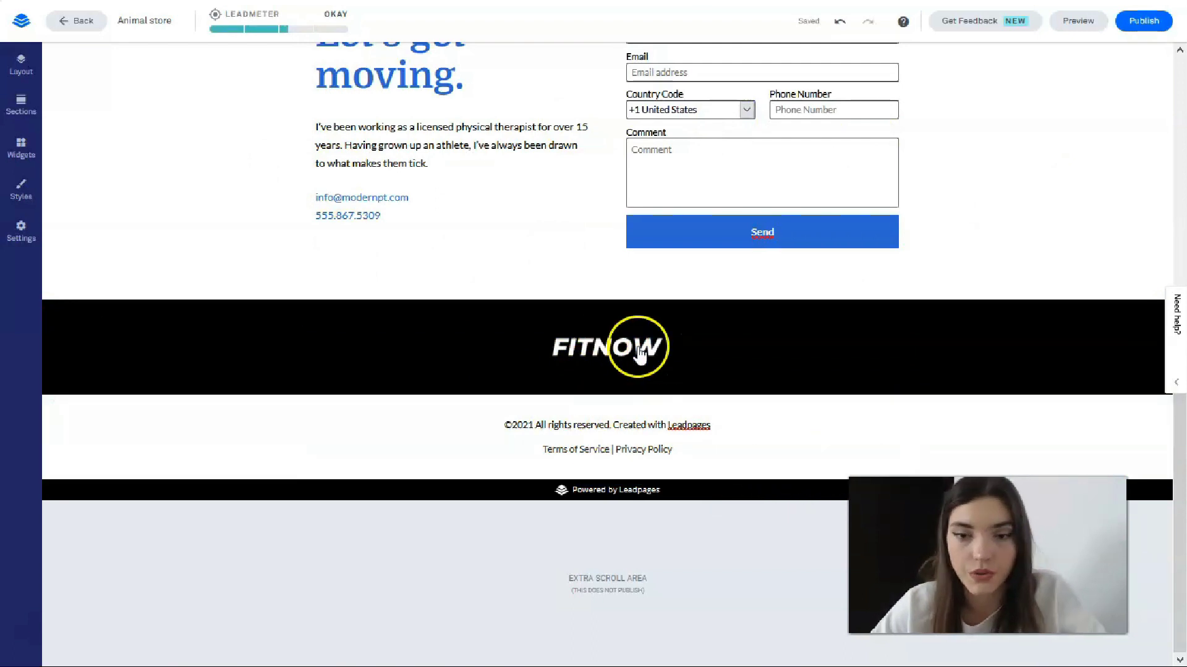
left_click(166, 340)
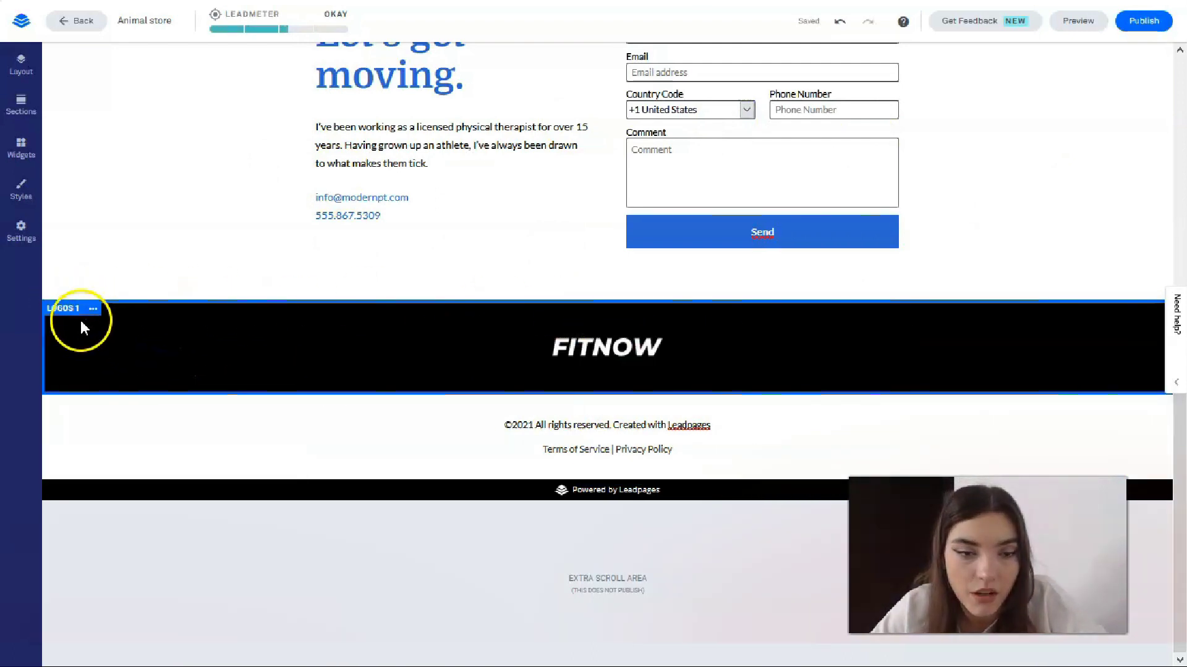
left_click(93, 308)
left_click(129, 199)
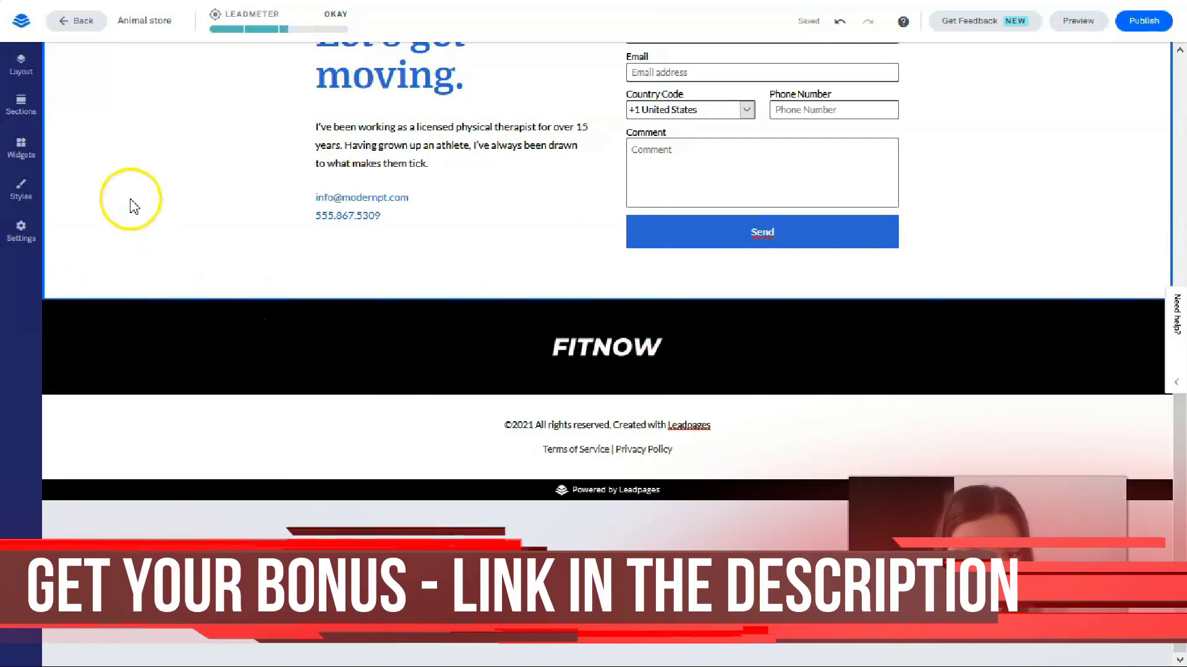
scroll(680, 433, "up", 15)
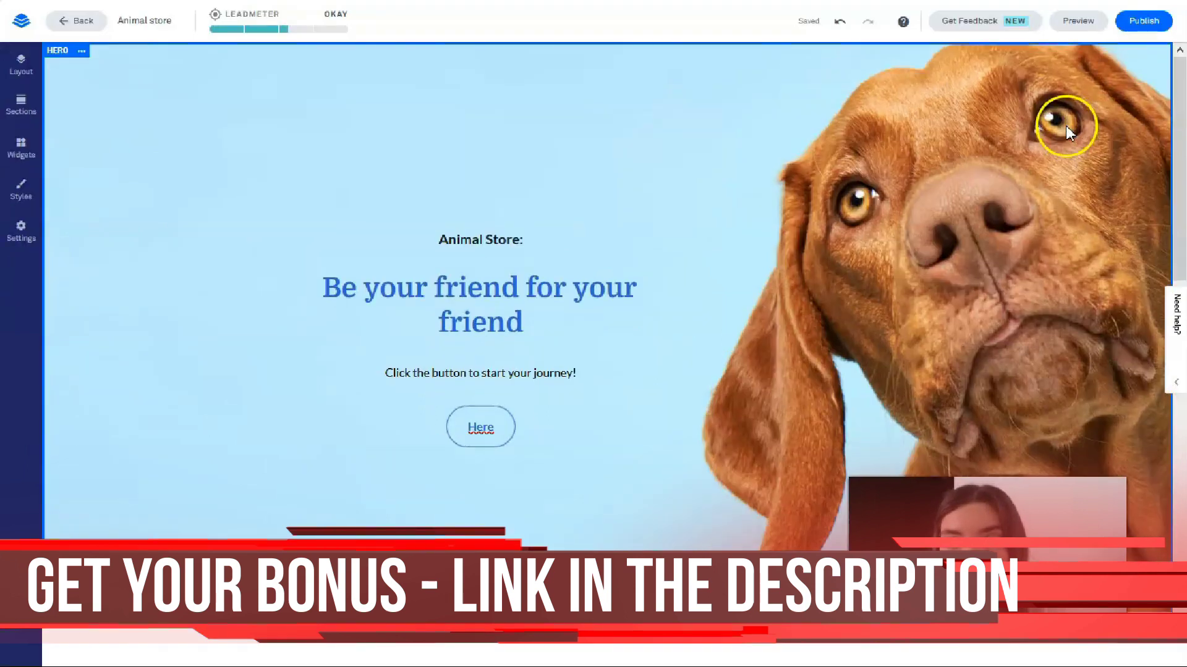
- Preview the Animal store page and scroll through its blue headings, form and FITNOW logo
left_click(1079, 26)
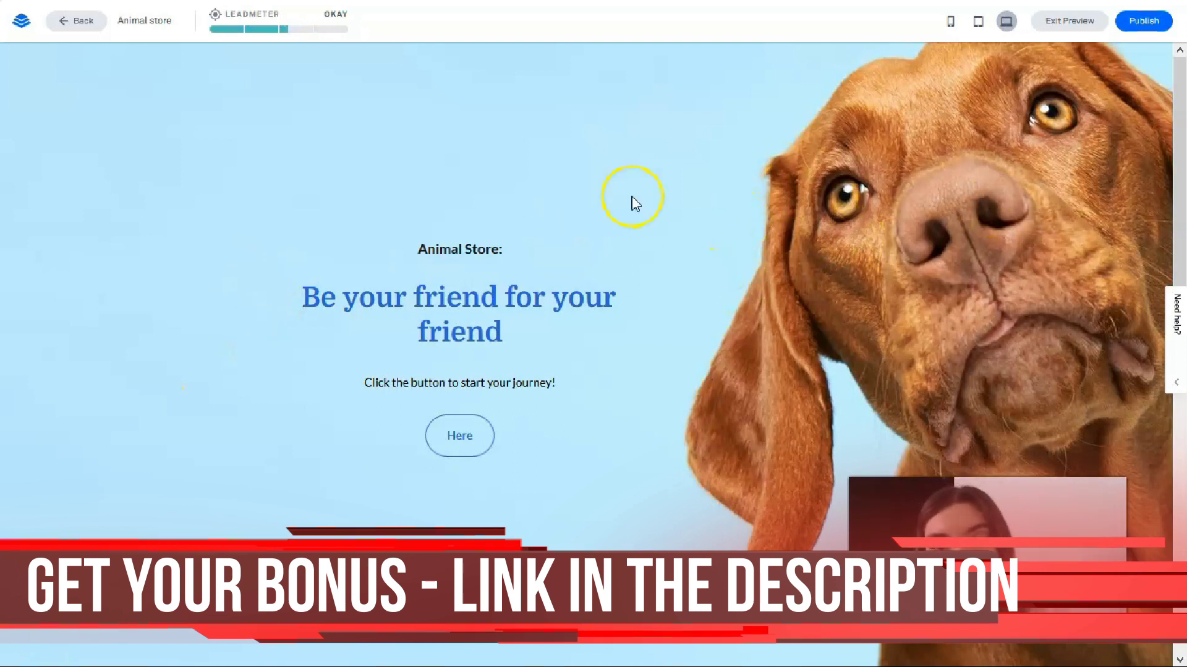
scroll(278, 287, "down", 3)
scroll(284, 297, "up", 3)
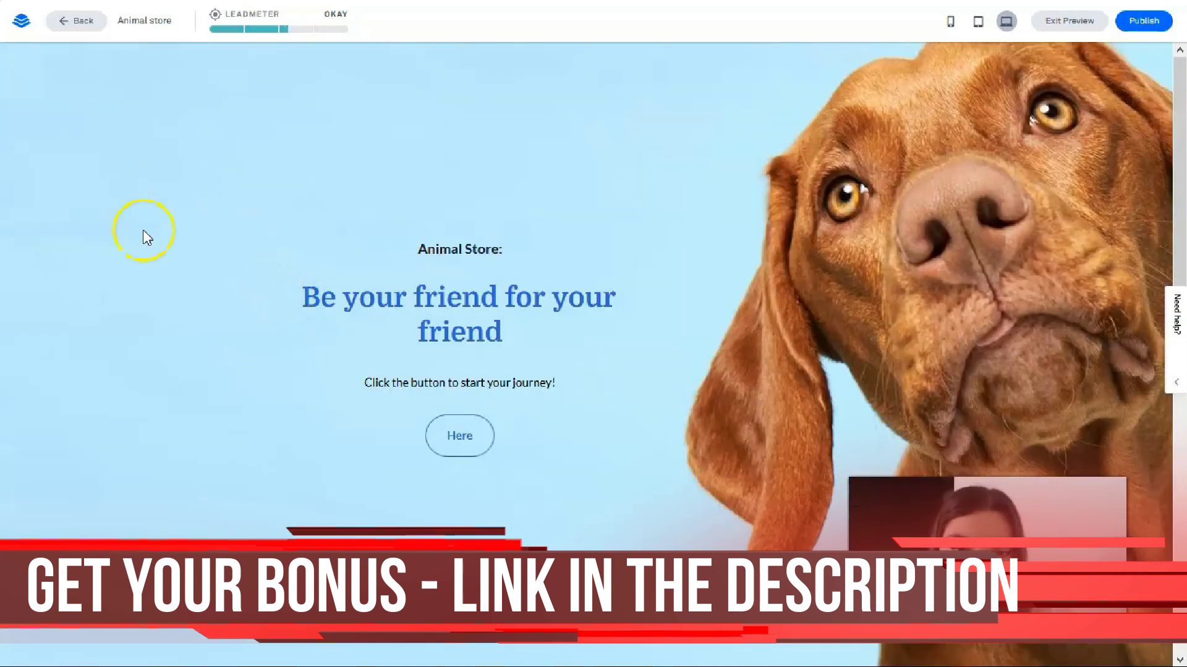
scroll(568, 204, "down", 7)
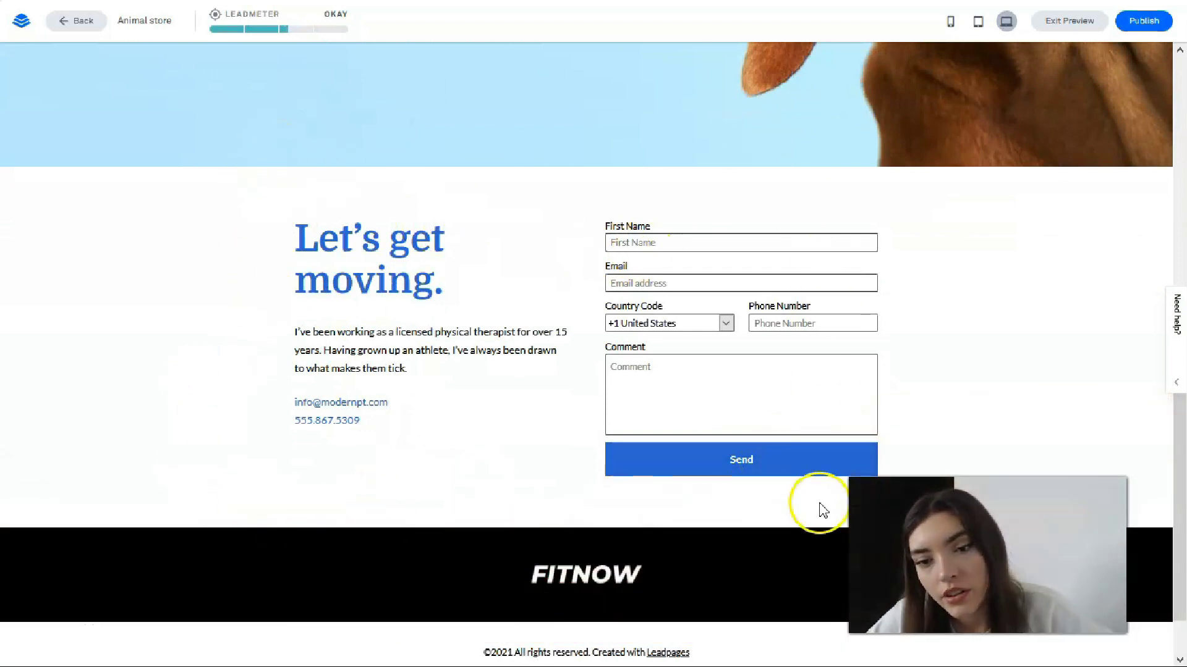
scroll(396, 476, "up", 7)
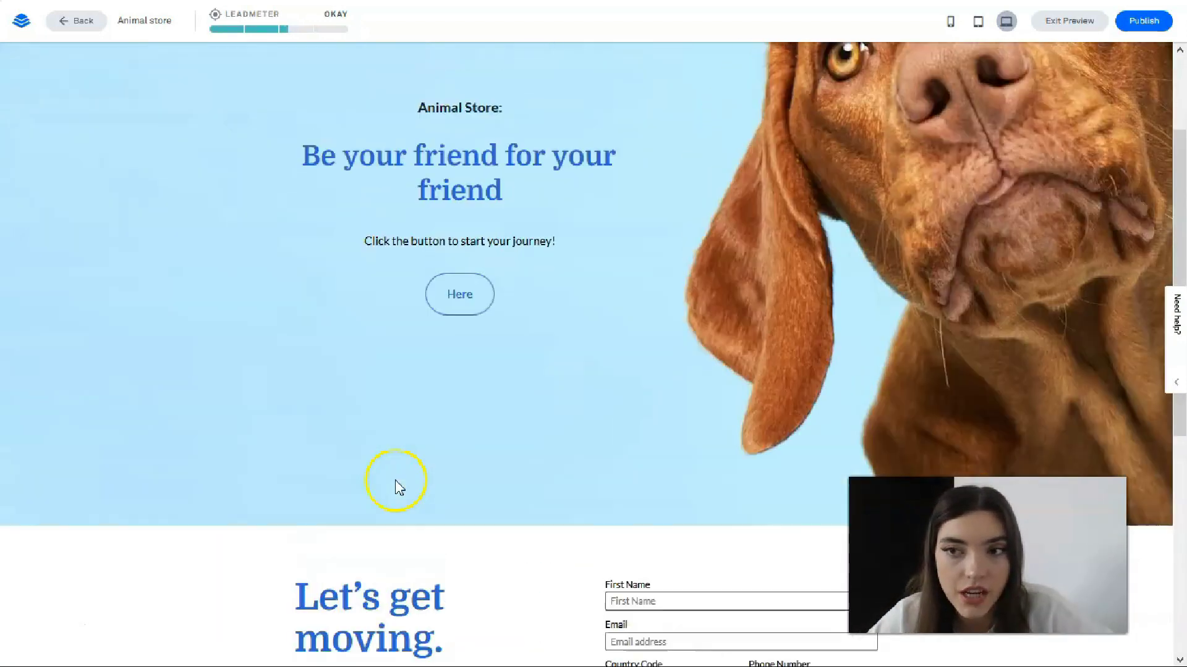
scroll(405, 464, "up", 1)
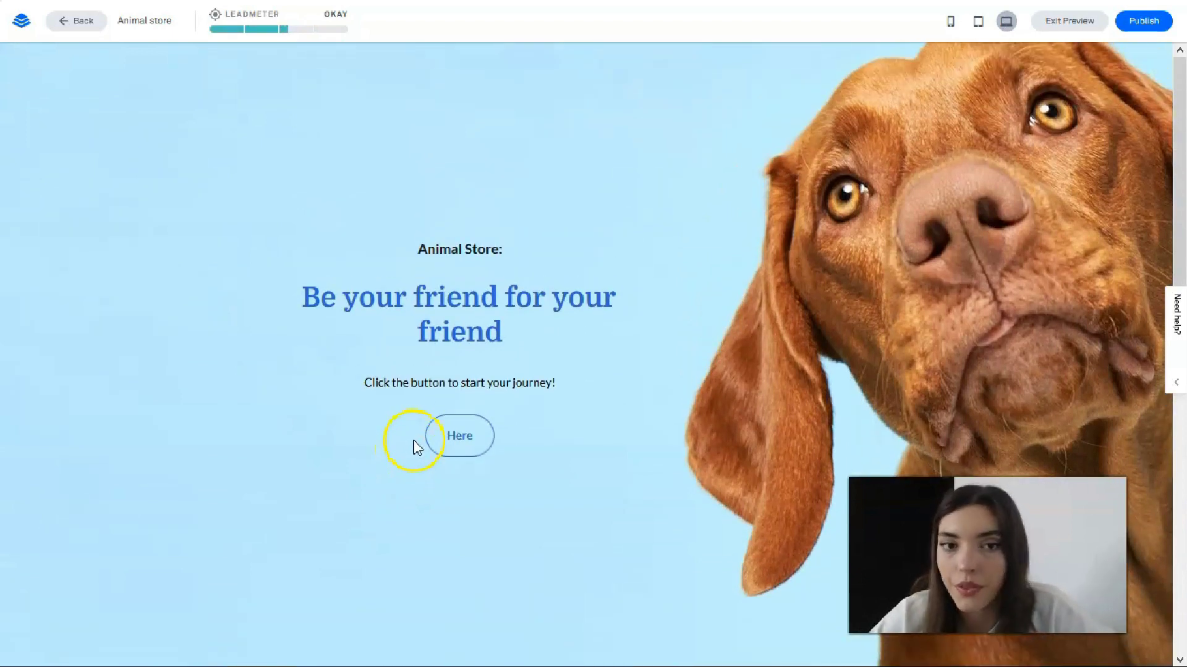